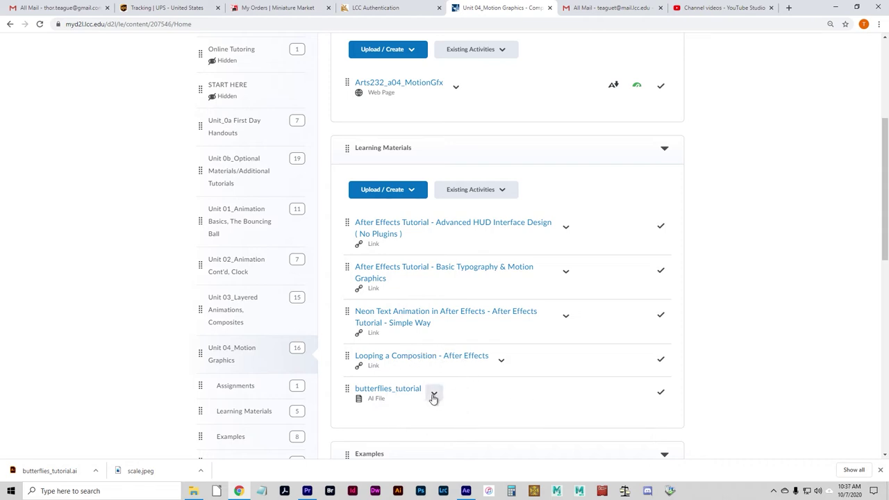
Download butterflies_tutorial.ai from the Unit 04_Motion Graphics Learning Materials
{"action": "left_click", "coordinate": [367, 394]}
{"action": "left_click", "coordinate": [434, 394]}
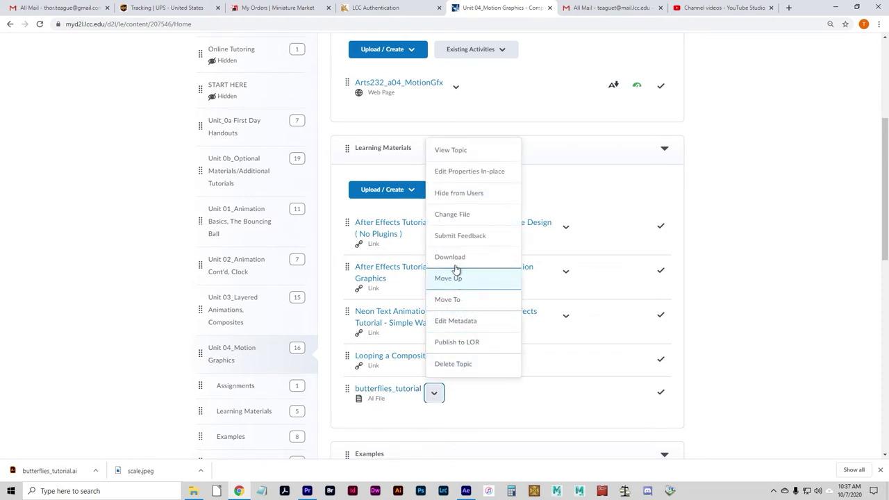
{"action": "left_click", "coordinate": [457, 268]}
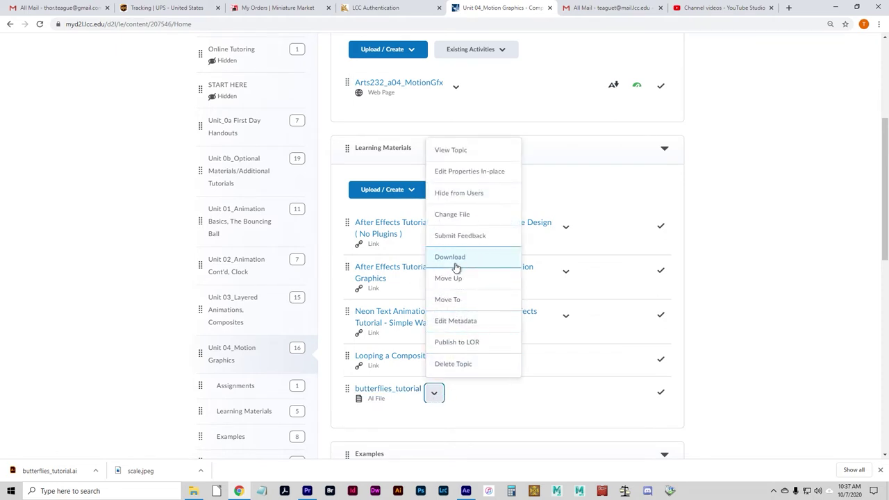
{"action": "left_click", "coordinate": [716, 307]}
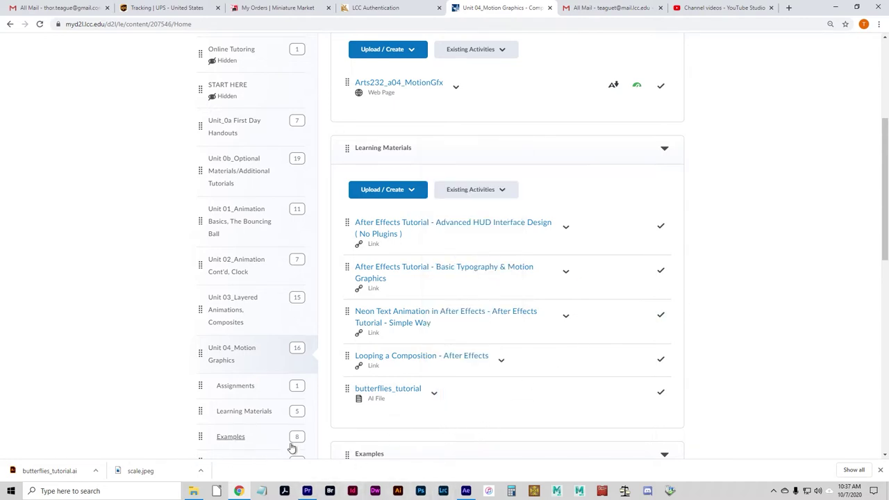
Select the downloaded butterflies_tutorial.ai and create a new folder 'AE Mograph Tut' in Z-Junk
{"action": "left_click", "coordinate": [194, 491]}
{"action": "left_click", "coordinate": [139, 221]}
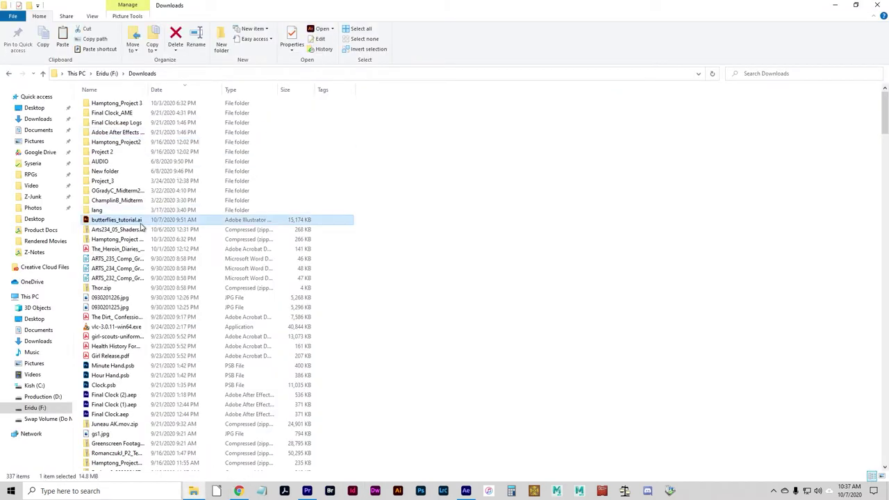
{"action": "left_click", "coordinate": [32, 197]}
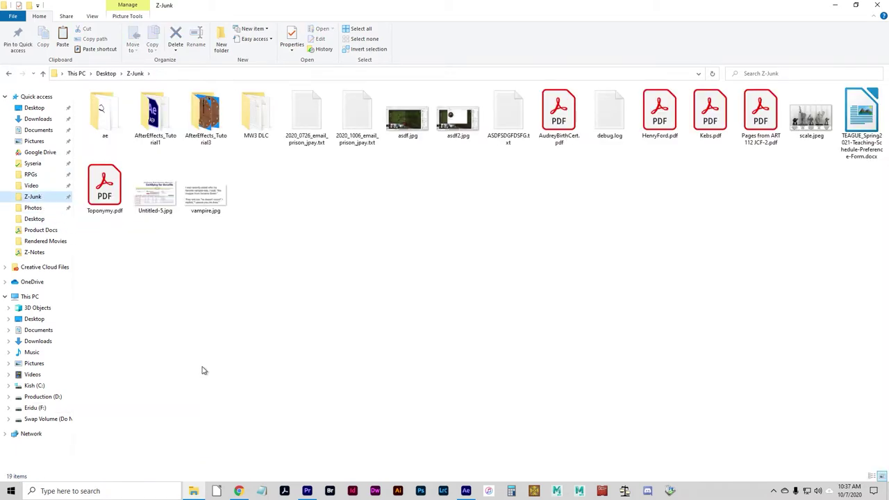
{"action": "right_click", "coordinate": [202, 370]}
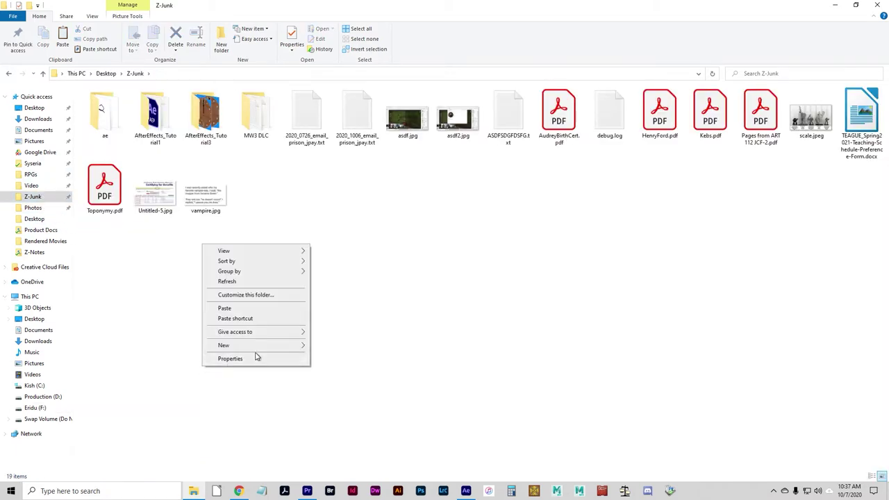
{"action": "mouse_move", "coordinate": [268, 346]}
{"action": "left_click", "coordinate": [323, 346]}
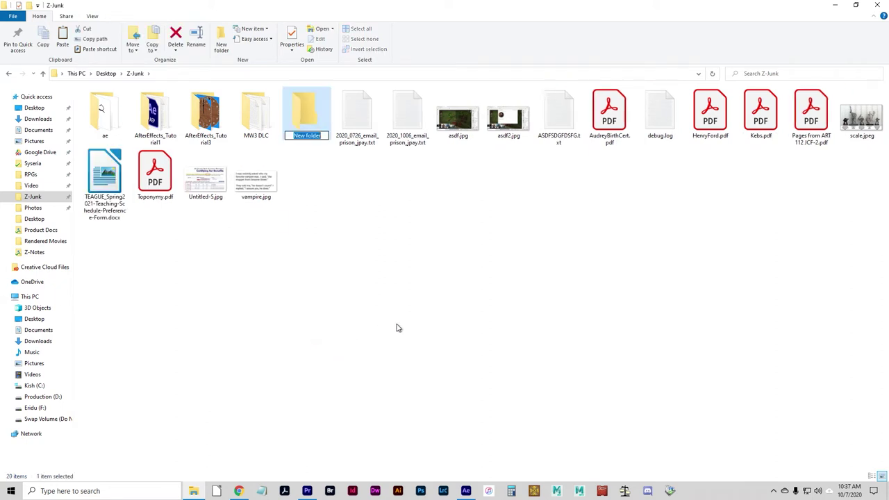
{"action": "type", "text": "AE Mograph Tut"}
{"action": "key", "text": "Return"}
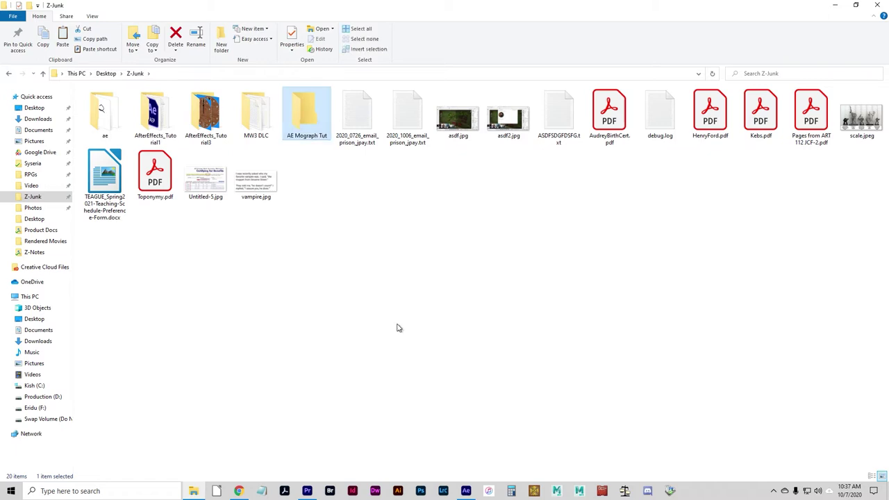
Paste butterflies_tutorial.ai into AE Mograph Tut and bring After Effects to the front
{"action": "double_click", "coordinate": [304, 113]}
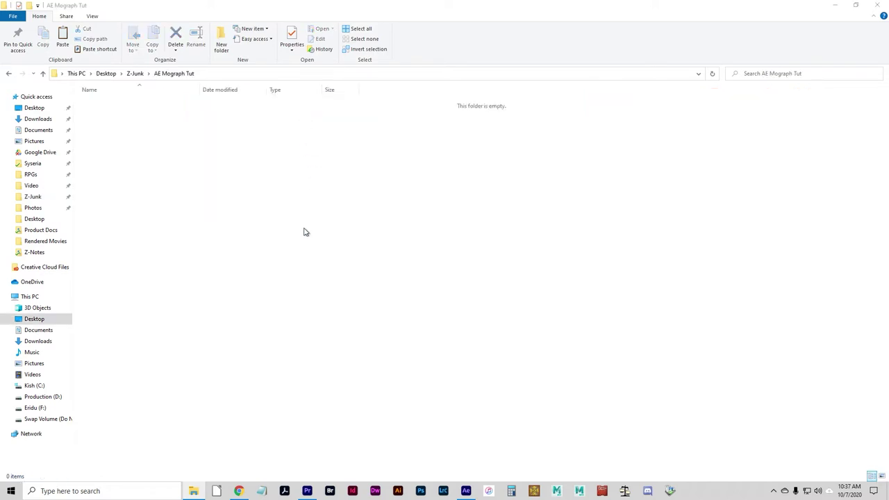
{"action": "key", "text": "ctrl+v"}
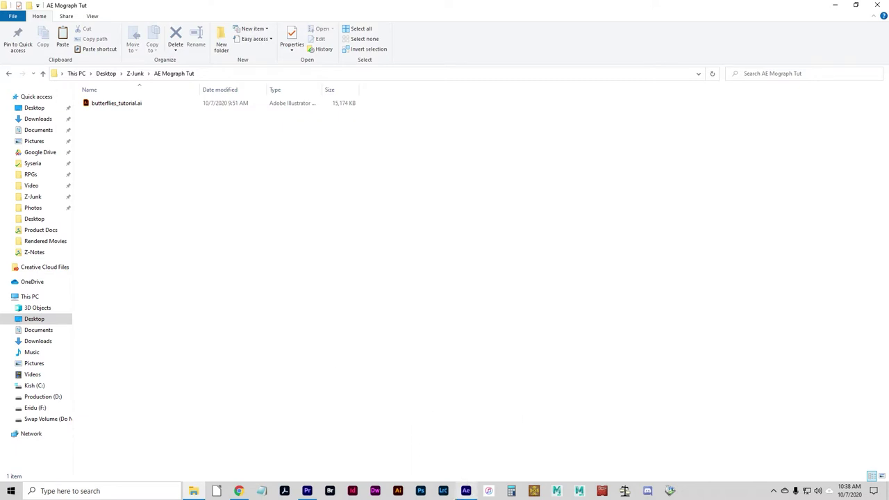
{"action": "left_click", "coordinate": [465, 491]}
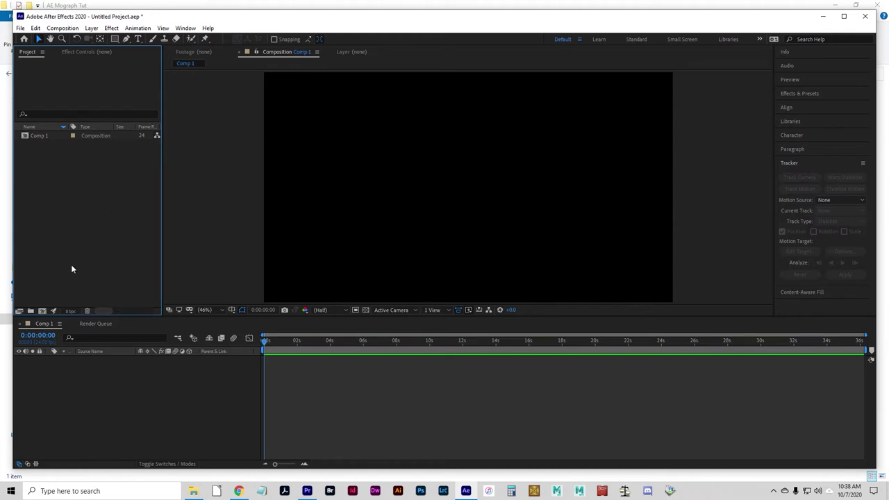
Save the project as mograph.aep in the Z-Junk > AE Mograph Tut folder
{"action": "left_click", "coordinate": [20, 27]}
{"action": "left_click", "coordinate": [35, 28]}
{"action": "left_click", "coordinate": [21, 28]}
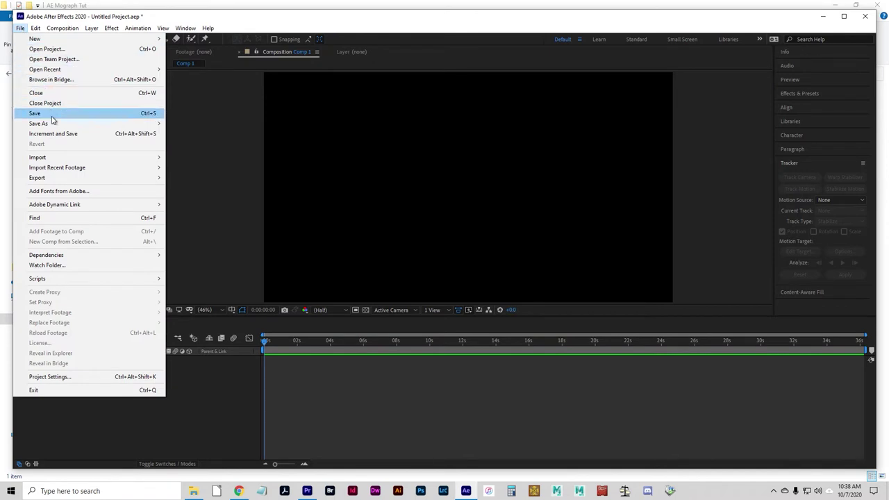
{"action": "mouse_move", "coordinate": [52, 123]}
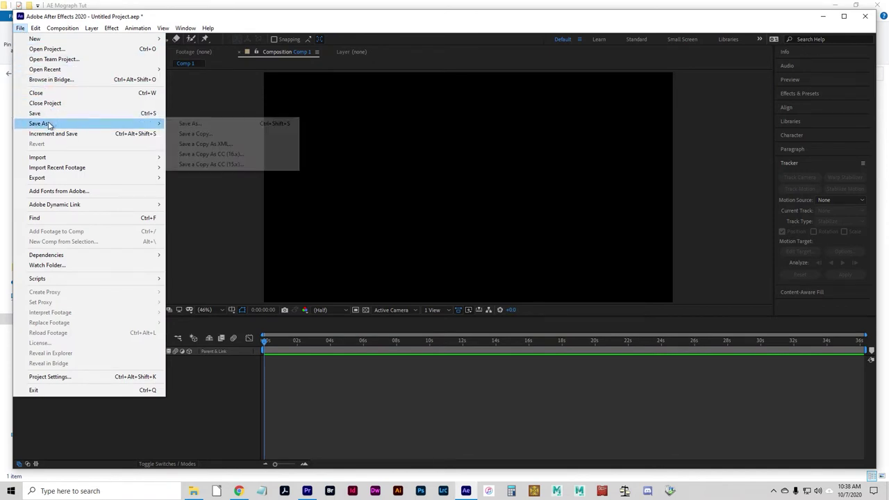
{"action": "left_click", "coordinate": [198, 125]}
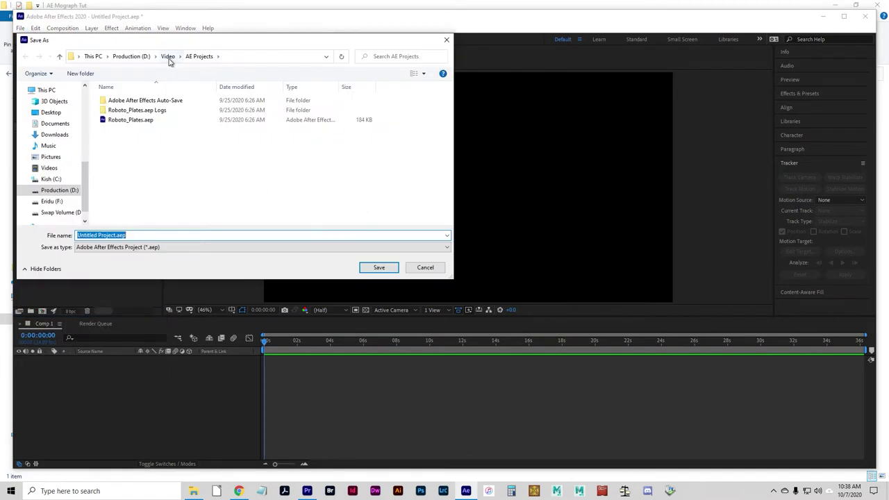
{"action": "left_click", "coordinate": [85, 145]}
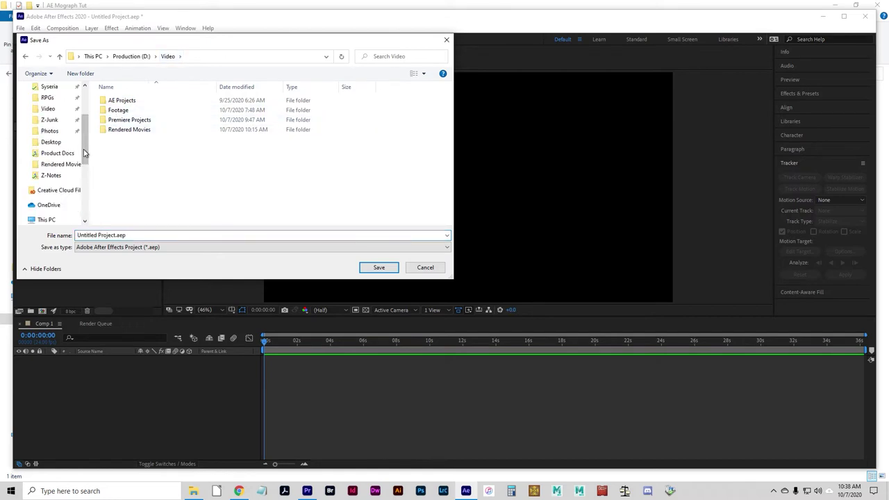
{"action": "left_click", "coordinate": [49, 119]}
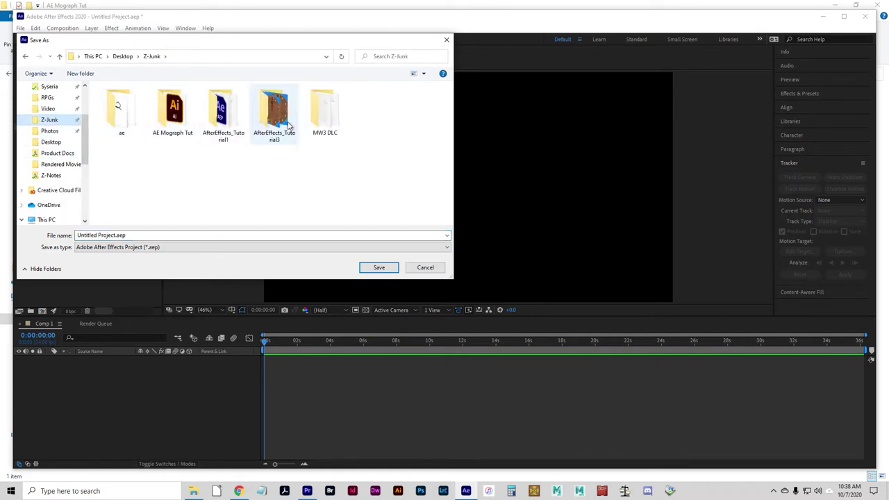
{"action": "double_click", "coordinate": [173, 110]}
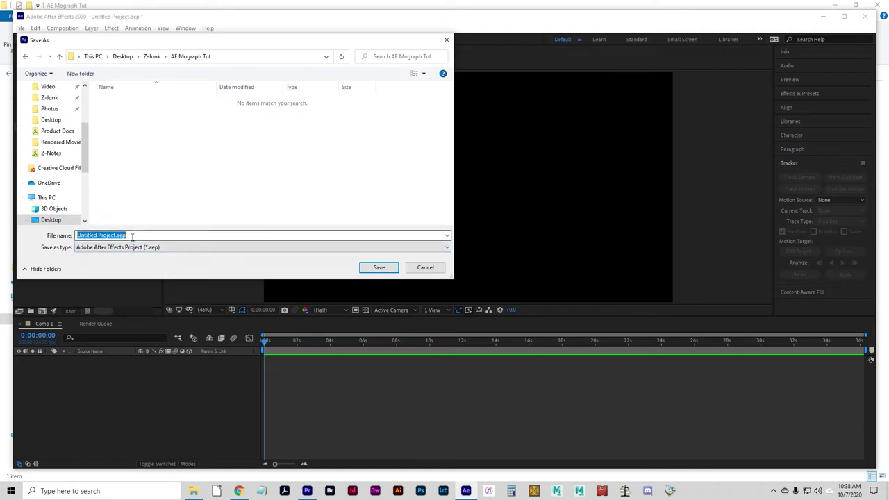
{"action": "type", "text": "mograph"}
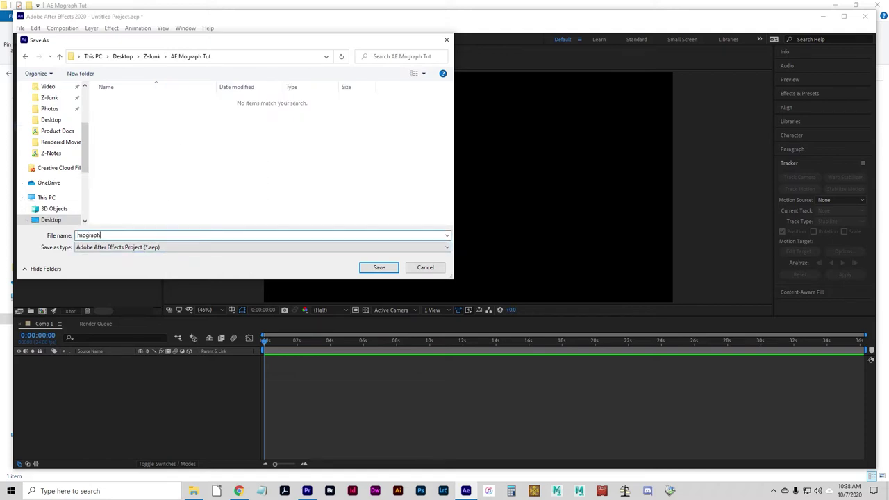
{"action": "key", "text": "Return"}
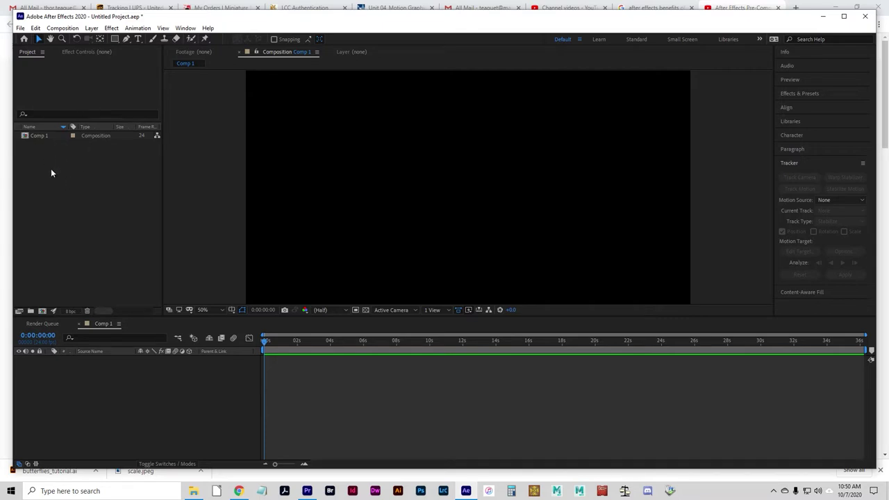
Import only the BACKGROUND layer of butterflies_tutorial.ai as footage
{"action": "double_click", "coordinate": [80, 172]}
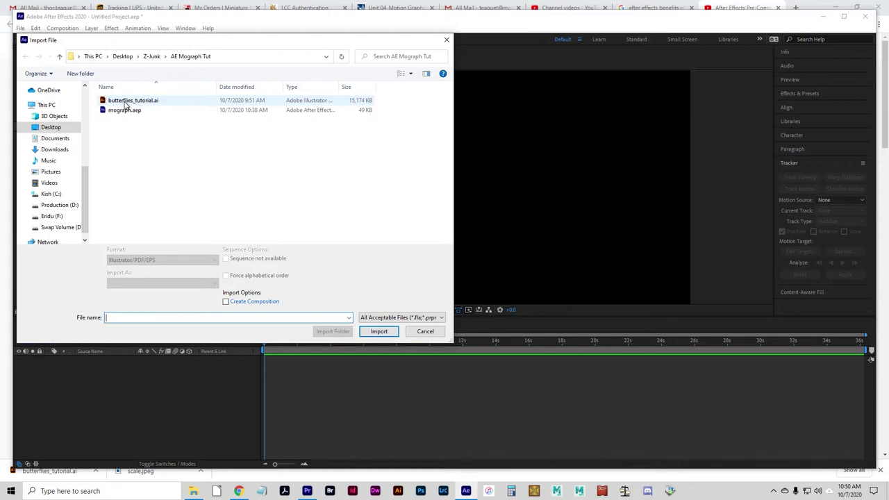
{"action": "left_click", "coordinate": [136, 102]}
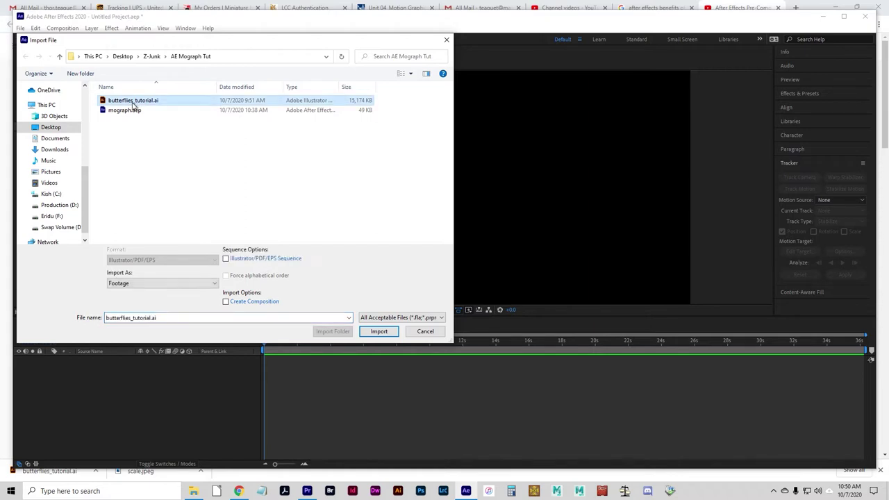
{"action": "left_click", "coordinate": [378, 332]}
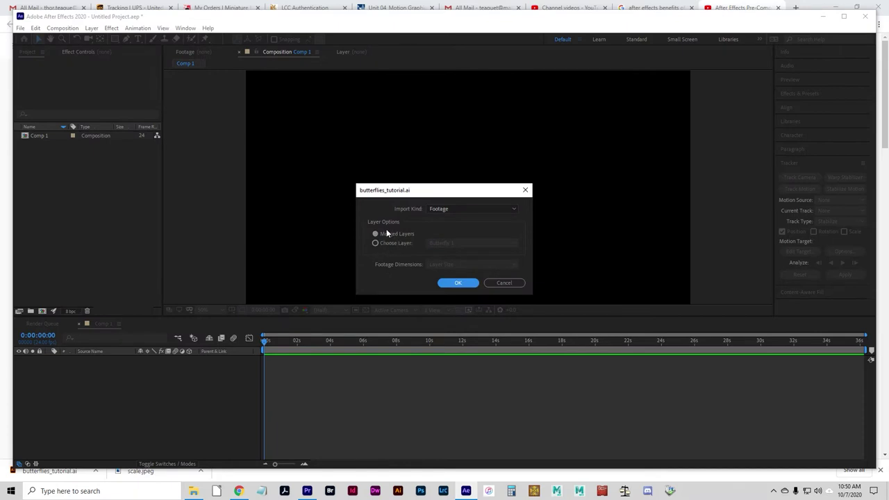
{"action": "left_click", "coordinate": [392, 247]}
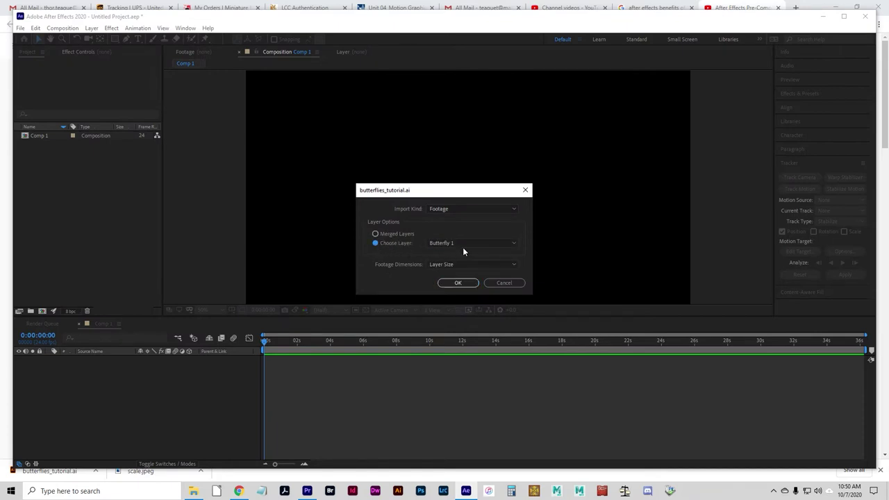
{"action": "left_click", "coordinate": [462, 246]}
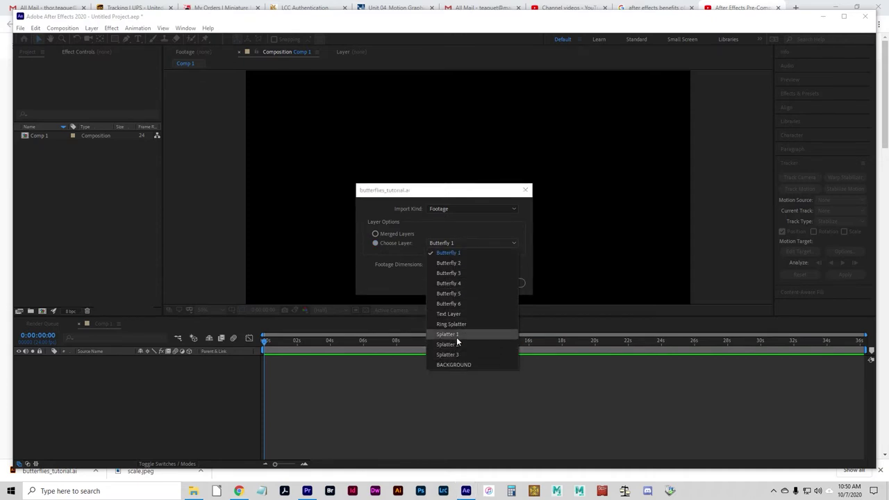
{"action": "left_click", "coordinate": [472, 364]}
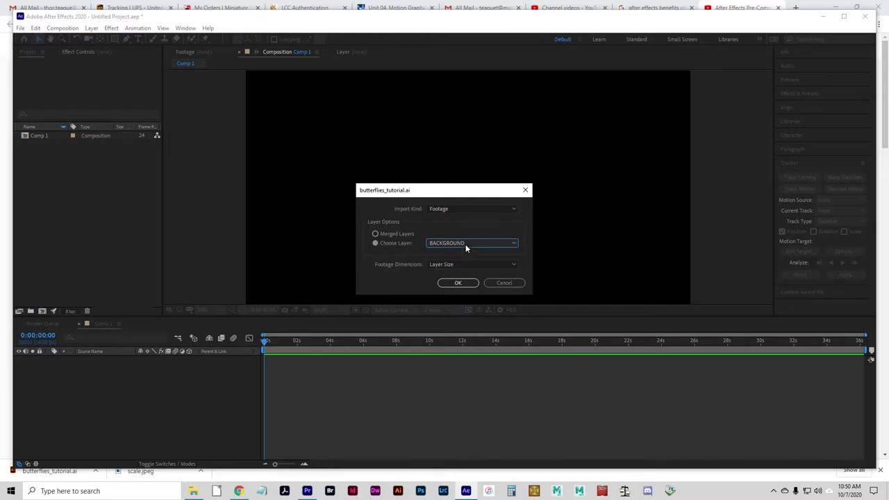
{"action": "left_click", "coordinate": [461, 282]}
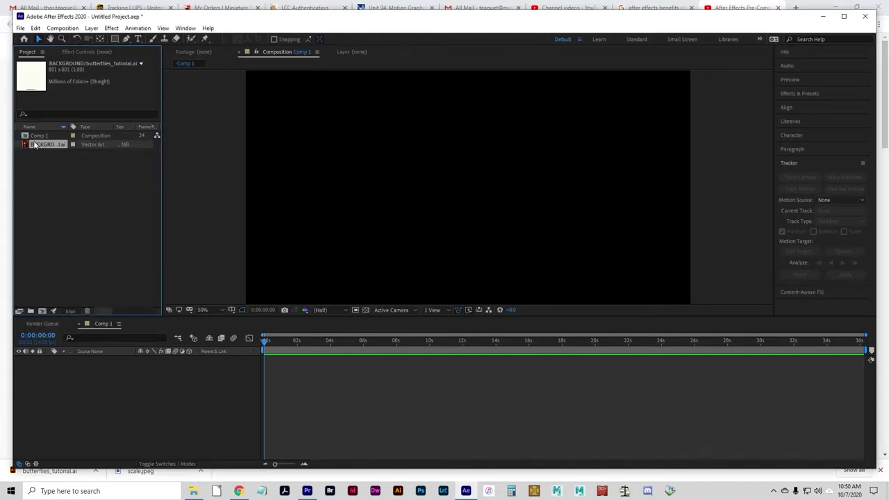
Add BACKGROUND to Comp 1 and scale it to 244% to fill the frame
{"action": "left_click_drag", "start_coordinate": [26, 145], "coordinate": [208, 360]}
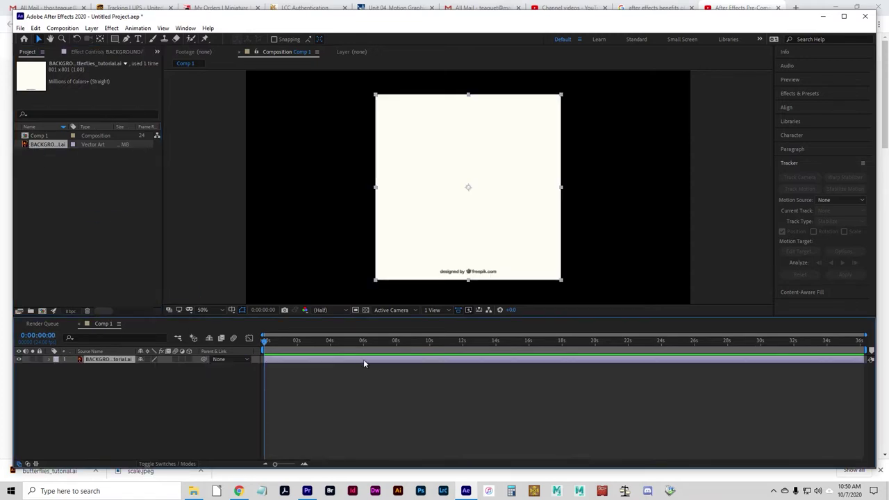
{"action": "left_click", "coordinate": [48, 359]}
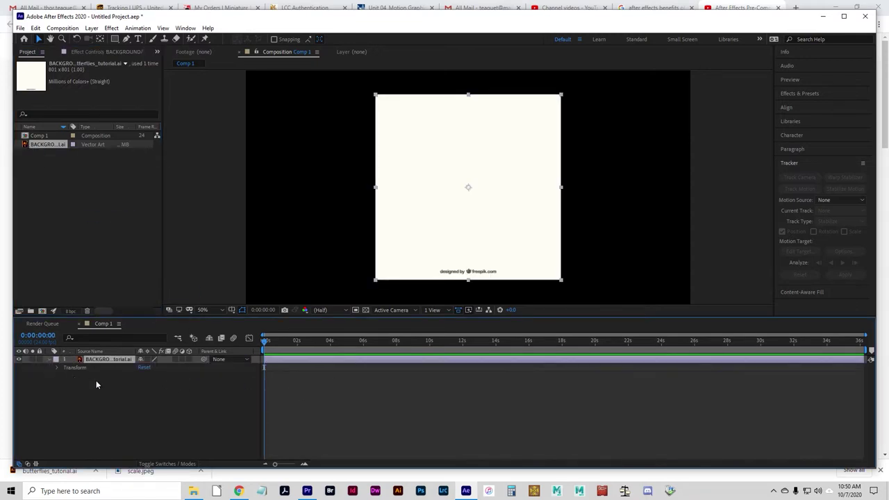
{"action": "left_click", "coordinate": [57, 369]}
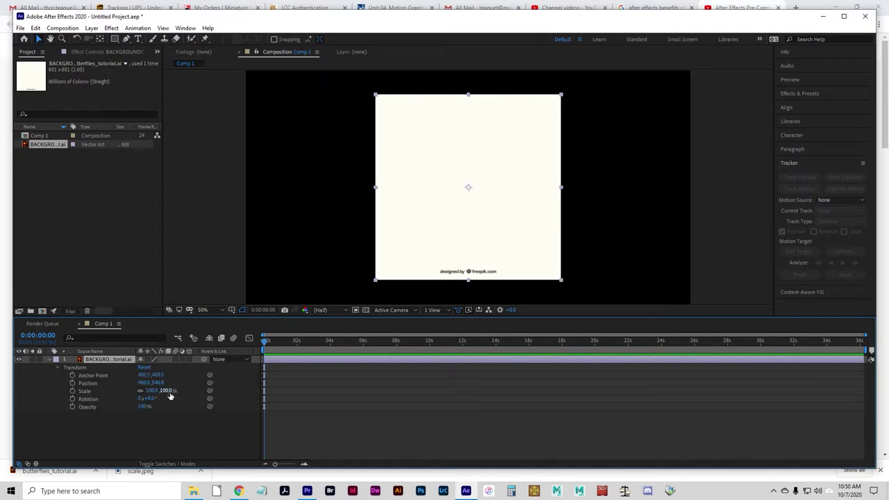
{"action": "left_click_drag", "start_coordinate": [167, 395], "coordinate": [228, 390]}
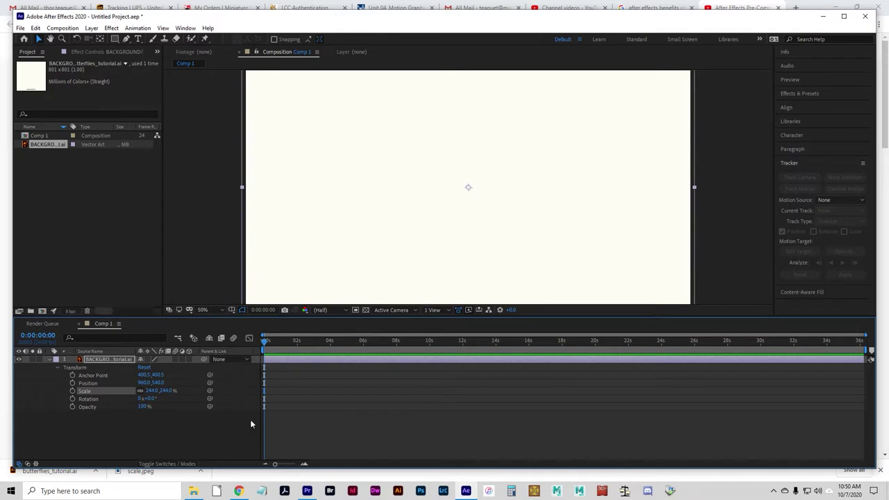
Import the Ring Splatter layer of butterflies_tutorial.ai as vector footage
{"action": "left_click", "coordinate": [50, 173]}
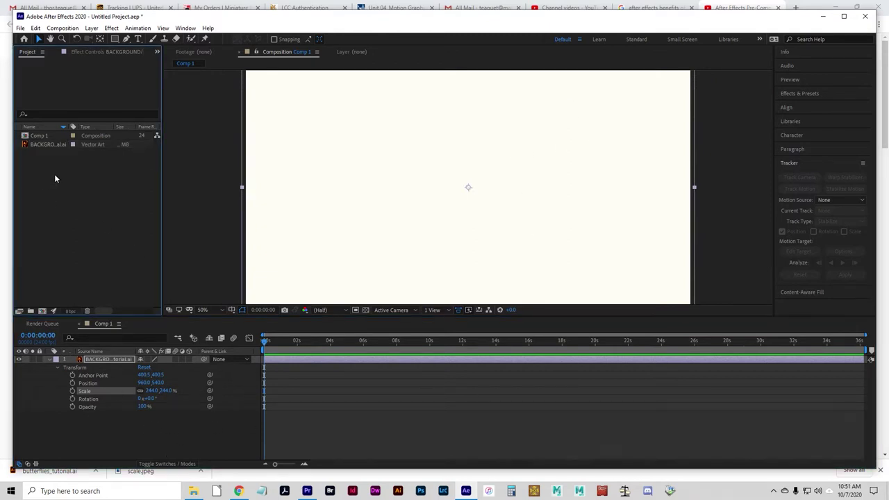
{"action": "double_click", "coordinate": [58, 176]}
{"action": "left_click", "coordinate": [161, 102]}
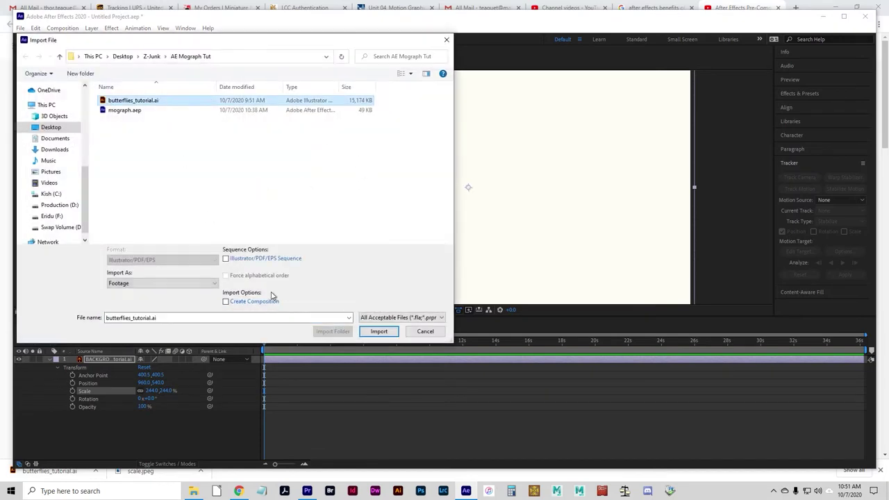
{"action": "left_click", "coordinate": [379, 331]}
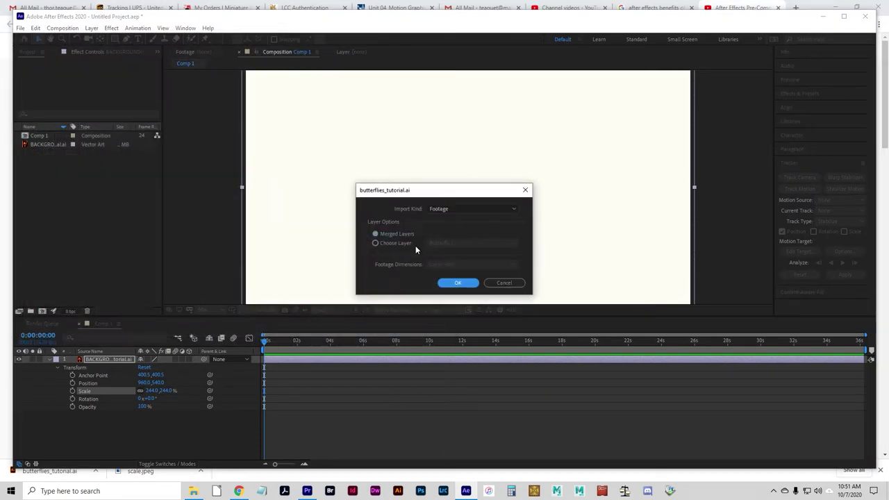
{"action": "left_click", "coordinate": [401, 242]}
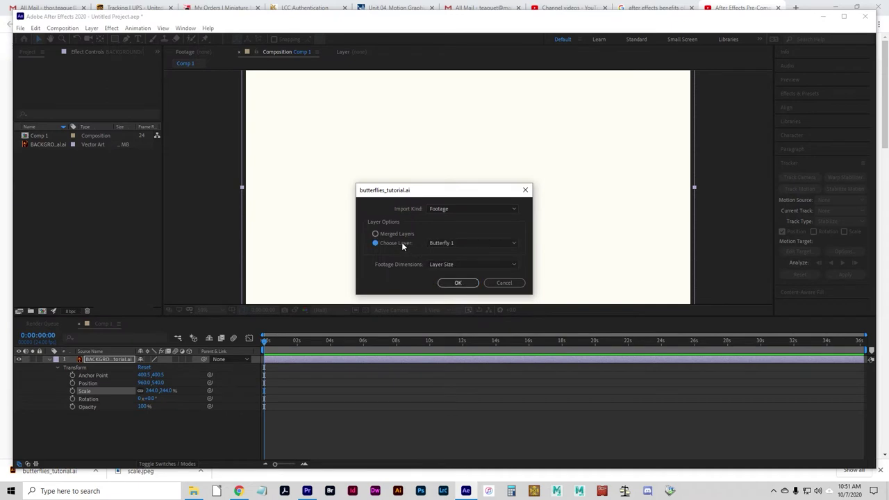
{"action": "left_click", "coordinate": [456, 243]}
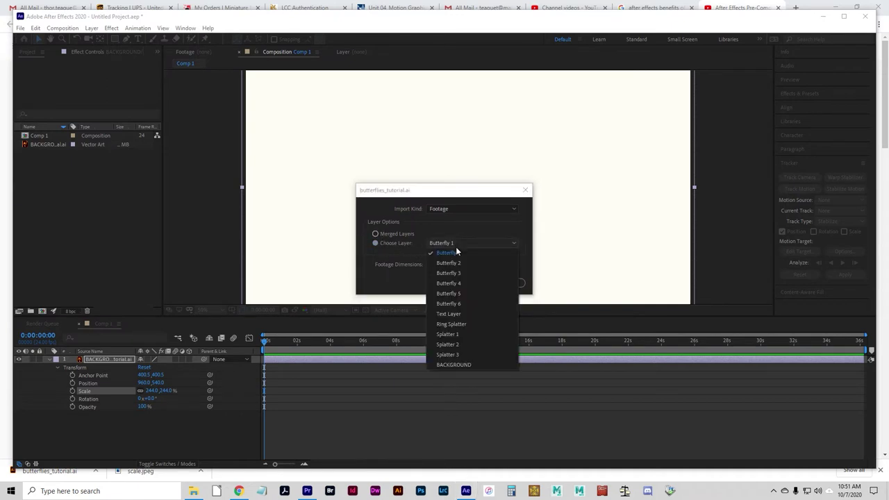
{"action": "left_click", "coordinate": [464, 324]}
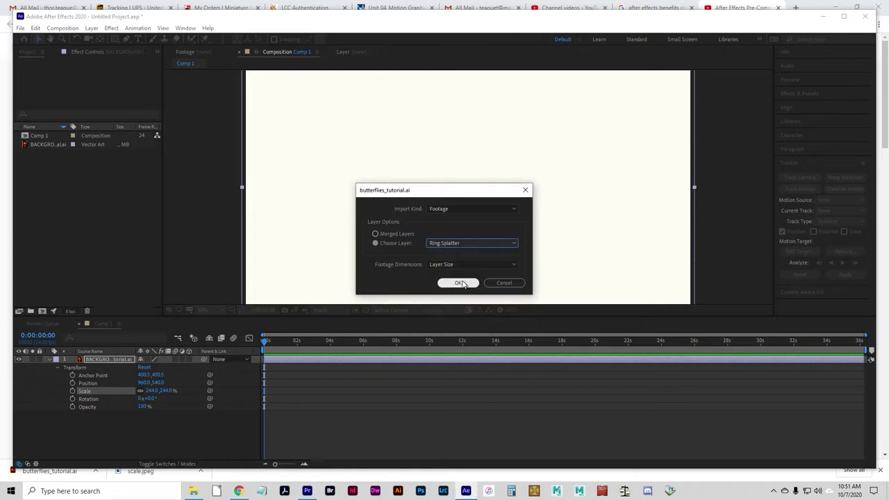
{"action": "left_click", "coordinate": [462, 284]}
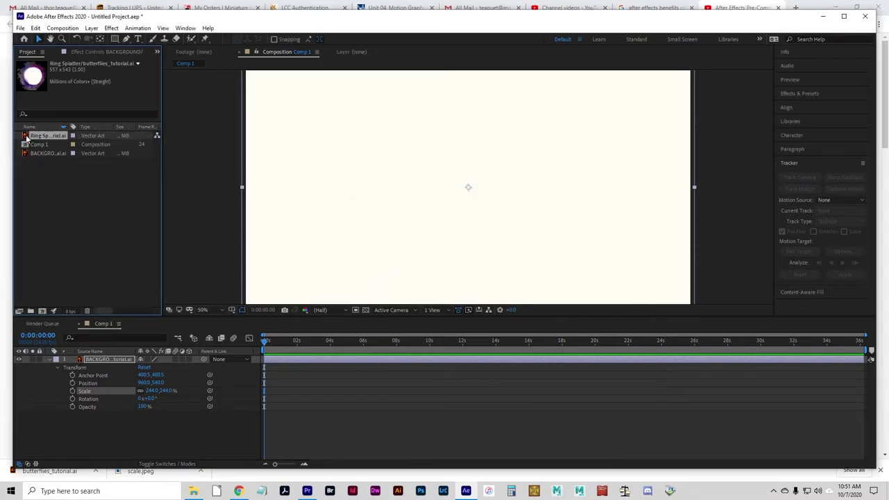
Place Ring Splatter as the top layer of Comp 1 and scale it to about 403%
{"action": "left_click_drag", "start_coordinate": [26, 136], "coordinate": [178, 362]}
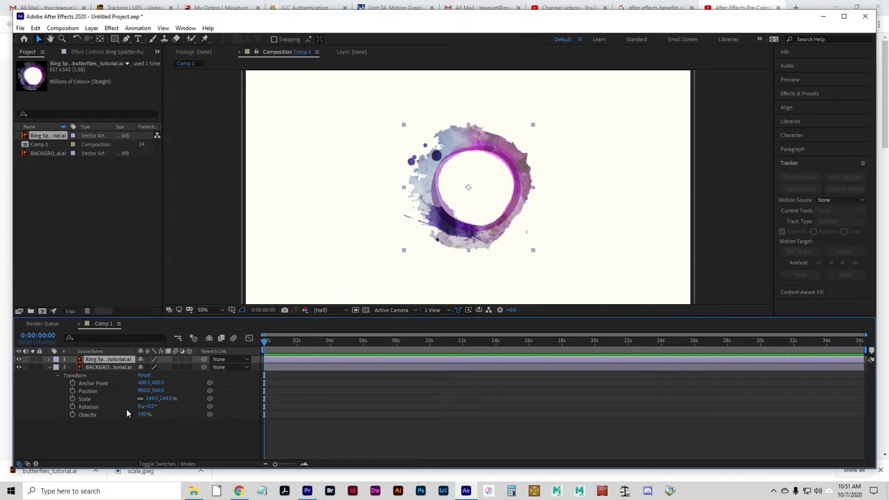
{"action": "left_click", "coordinate": [50, 359]}
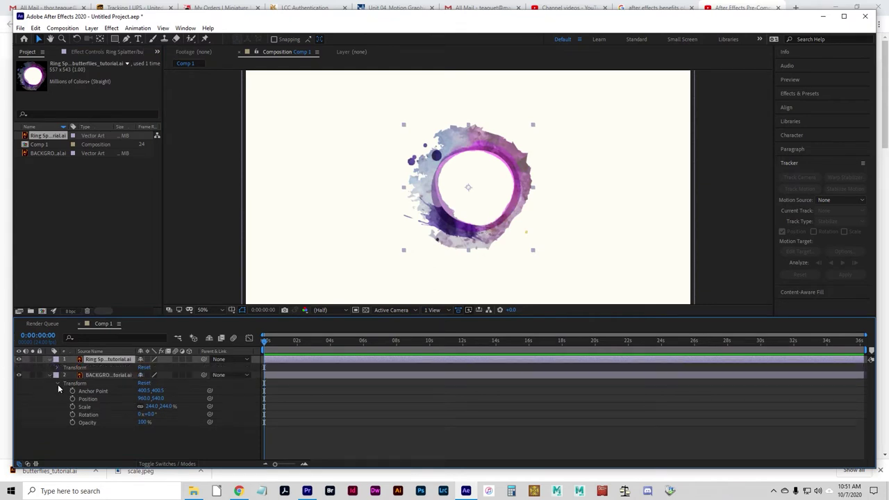
{"action": "left_click", "coordinate": [57, 367]}
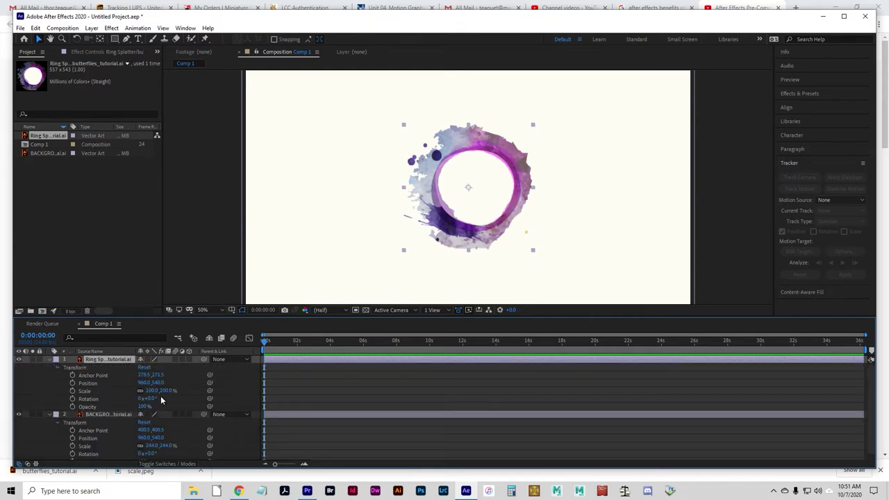
{"action": "left_click_drag", "start_coordinate": [162, 390], "coordinate": [326, 382]}
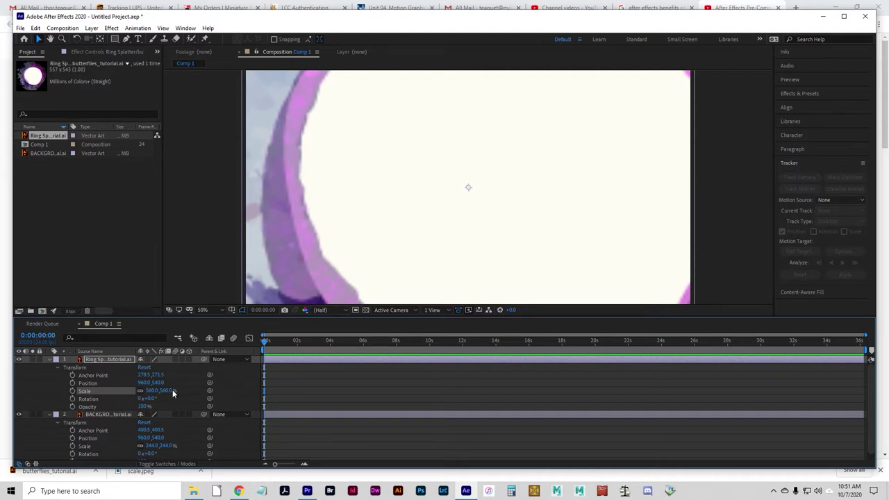
{"action": "left_click_drag", "start_coordinate": [169, 391], "coordinate": [111, 376]}
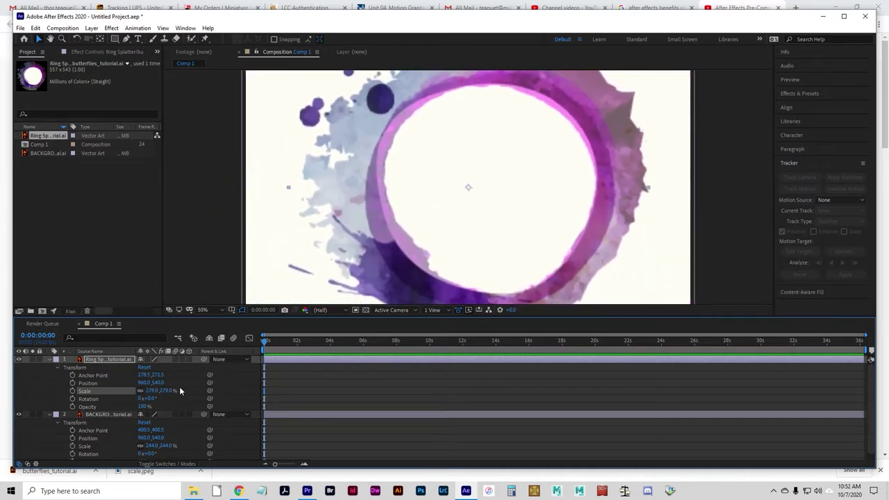
{"action": "mouse_move", "coordinate": [179, 392]}
{"action": "left_mouse_down"}
{"action": "mouse_move", "coordinate": [69, 391]}
{"action": "mouse_move", "coordinate": [129, 389]}
{"action": "mouse_move", "coordinate": [171, 404]}
{"action": "left_mouse_up"}
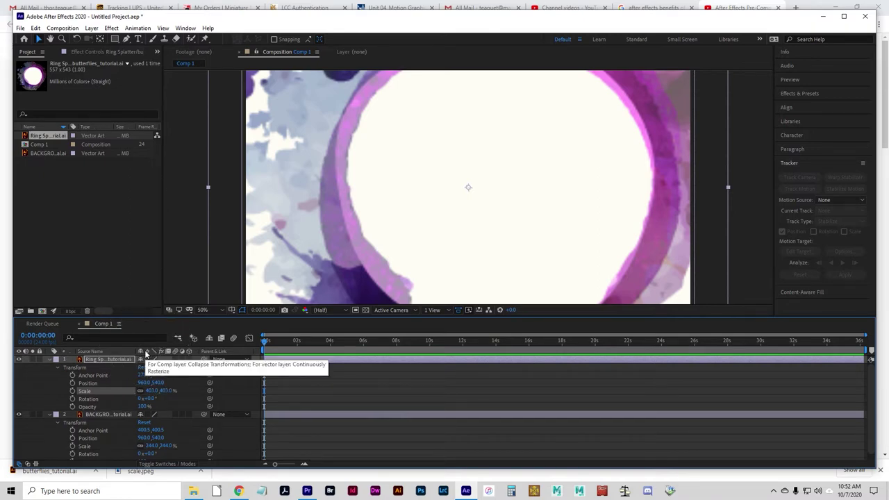
Turn on Continuously Rasterize and Motion Blur for the Ring Splatter layer
{"action": "left_click", "coordinate": [147, 359]}
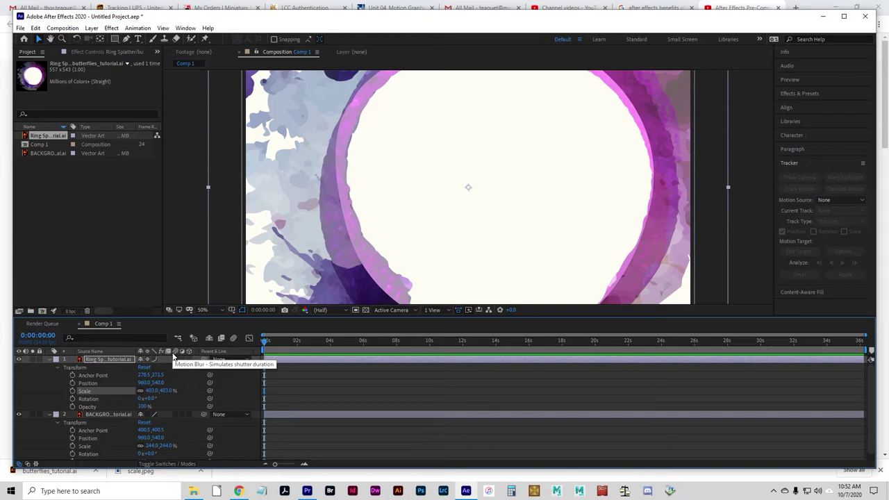
{"action": "left_click", "coordinate": [176, 359]}
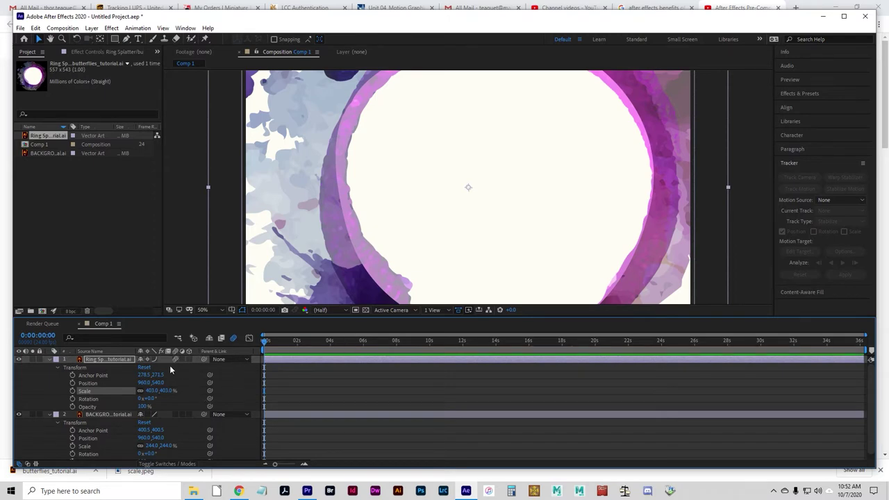
{"action": "left_click", "coordinate": [178, 358]}
{"action": "left_click", "coordinate": [177, 359]}
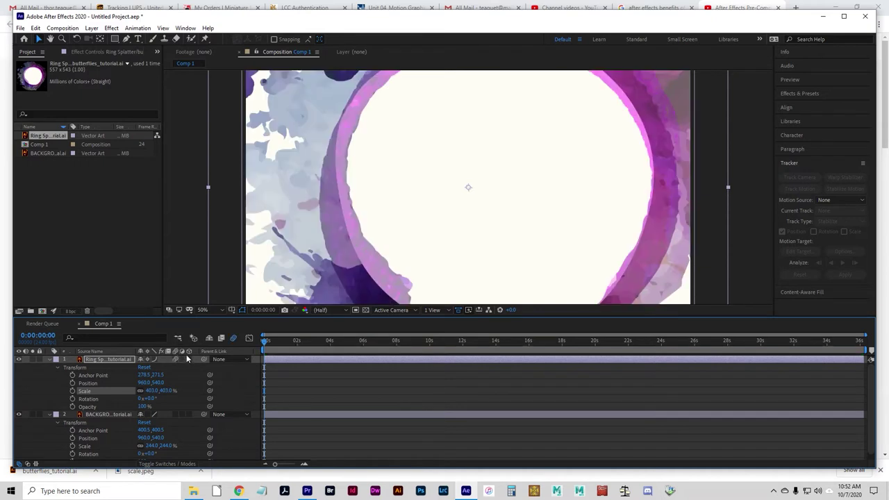
{"action": "left_click", "coordinate": [173, 359]}
Set the ring's Scale to 163% and add starting Scale and Rotation keyframes
{"action": "mouse_move", "coordinate": [264, 340]}
{"action": "left_mouse_down"}
{"action": "mouse_move", "coordinate": [336, 340]}
{"action": "mouse_move", "coordinate": [265, 357]}
{"action": "left_mouse_up"}
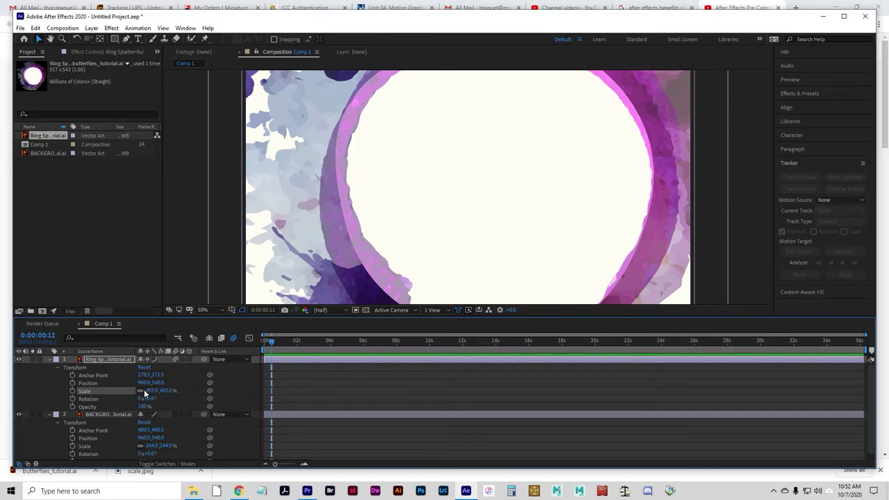
{"action": "left_click_drag", "start_coordinate": [157, 394], "coordinate": [17, 369]}
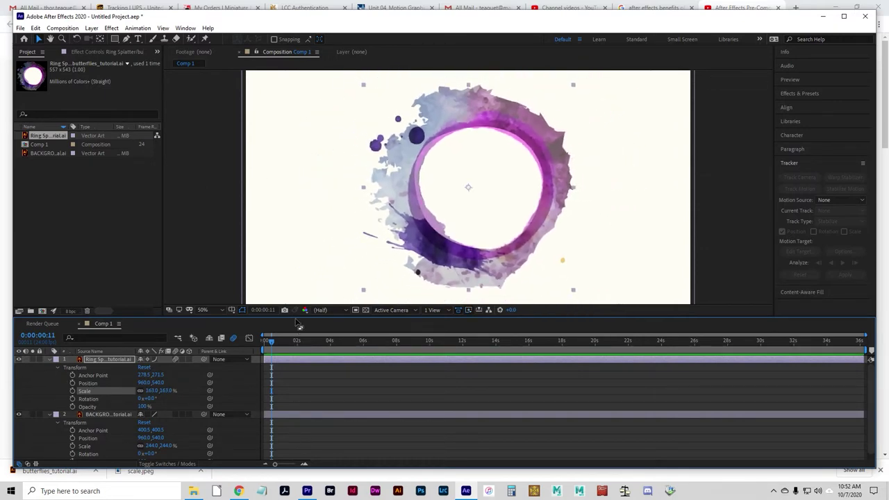
{"action": "left_click", "coordinate": [72, 391]}
{"action": "left_click", "coordinate": [72, 399]}
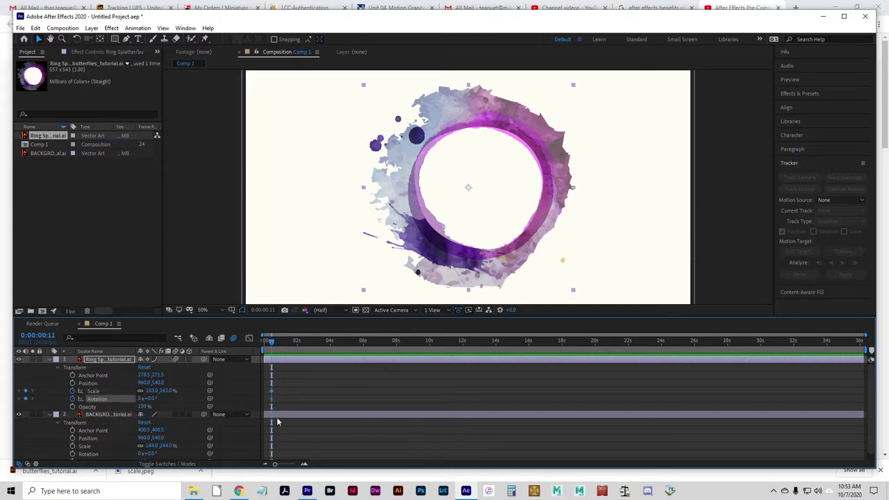
{"action": "left_click_drag", "start_coordinate": [278, 400], "coordinate": [258, 383]}
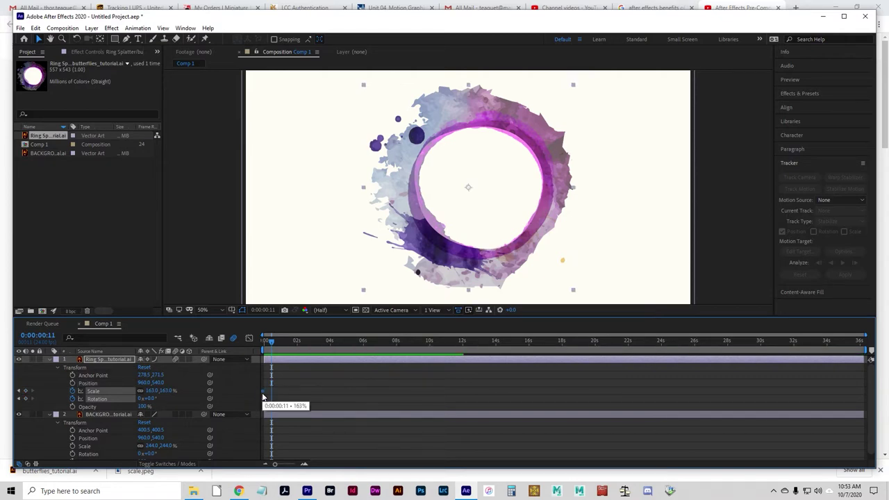
At the comp's end, key the ring to 188% Scale and 15° Rotation
{"action": "left_click_drag", "start_coordinate": [270, 343], "coordinate": [580, 342]}
{"action": "left_click_drag", "start_coordinate": [708, 366], "coordinate": [888, 376]}
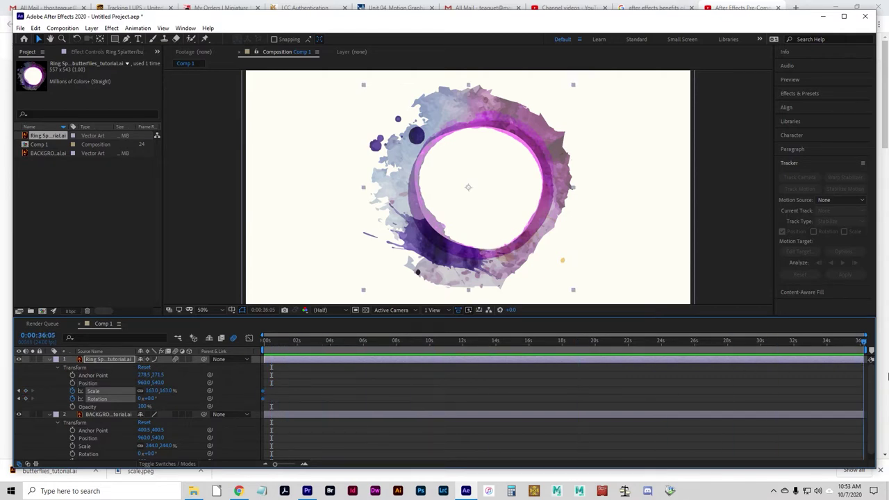
{"action": "left_click", "coordinate": [166, 391]}
{"action": "left_click_drag", "start_coordinate": [166, 391], "coordinate": [152, 400]}
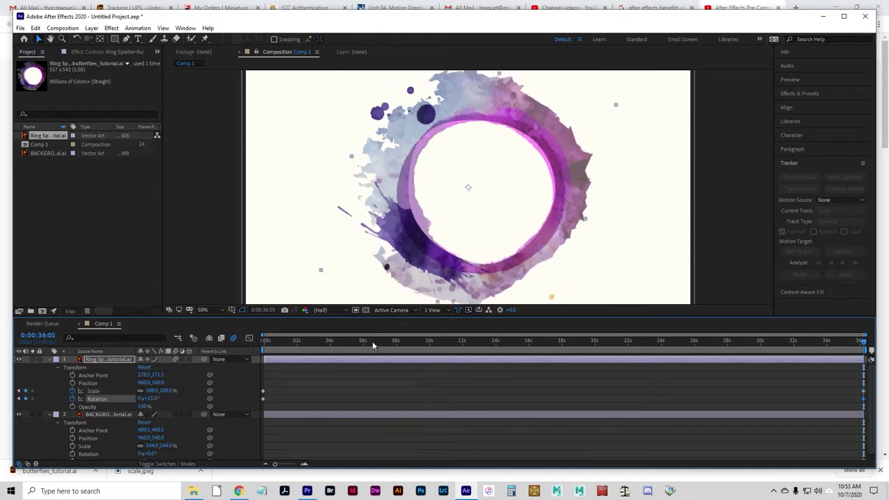
{"action": "left_click_drag", "start_coordinate": [372, 340], "coordinate": [544, 340]}
{"action": "left_click_drag", "start_coordinate": [582, 362], "coordinate": [810, 351]}
{"action": "key", "text": "Home"}
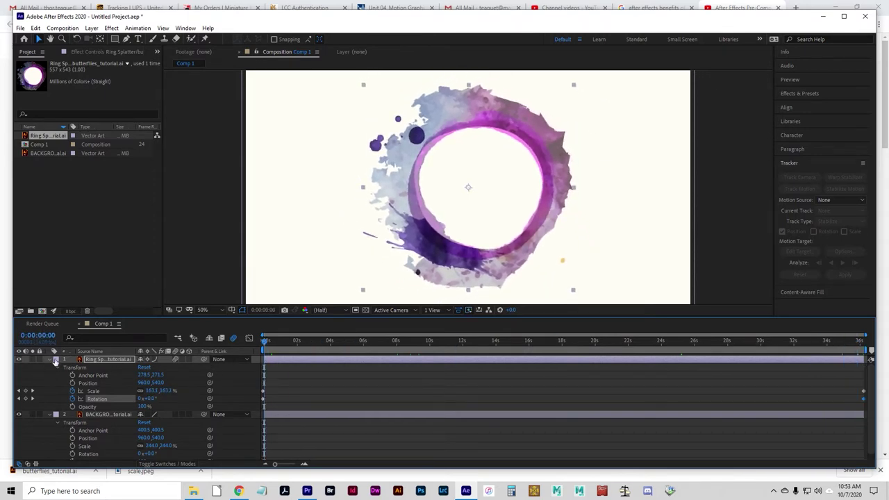
{"action": "left_click", "coordinate": [47, 360]}
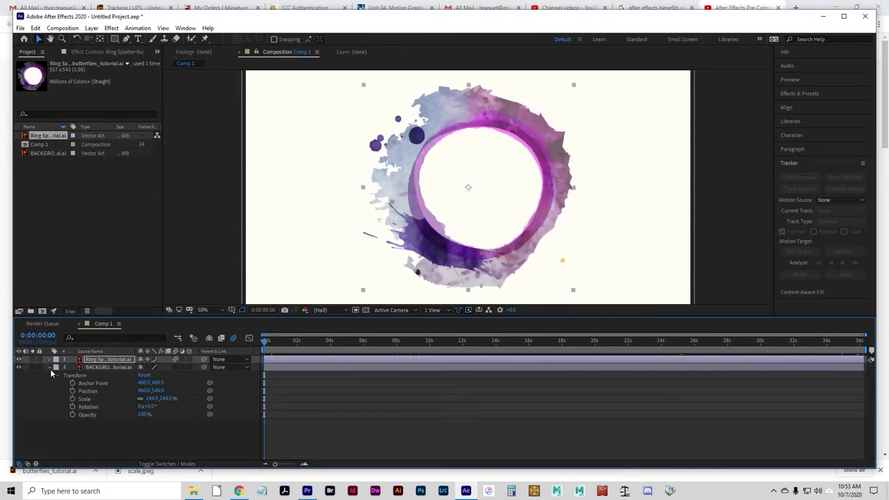
{"action": "left_click", "coordinate": [50, 368]}
{"action": "left_click", "coordinate": [75, 417]}
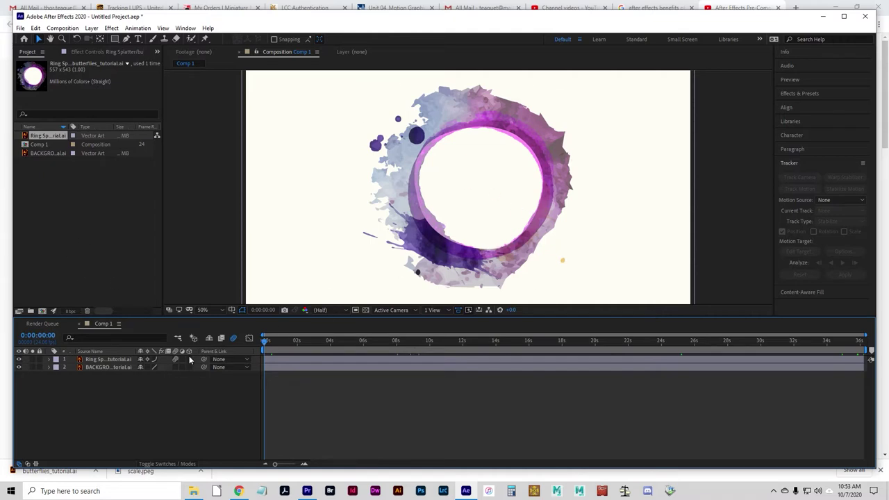
Rename Comp 1 to bgComp in the Project panel
{"action": "left_click", "coordinate": [34, 145]}
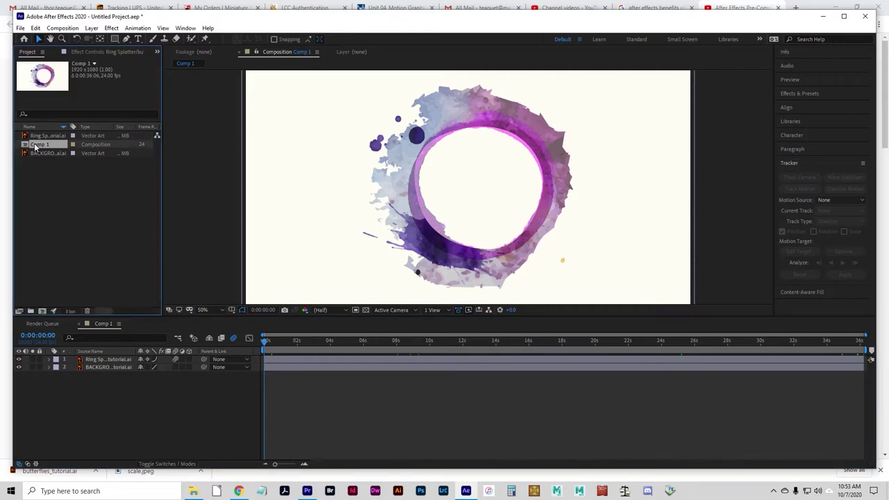
{"action": "key", "text": "Return"}
{"action": "type", "text": "bgComp"}
{"action": "key", "text": "Return"}
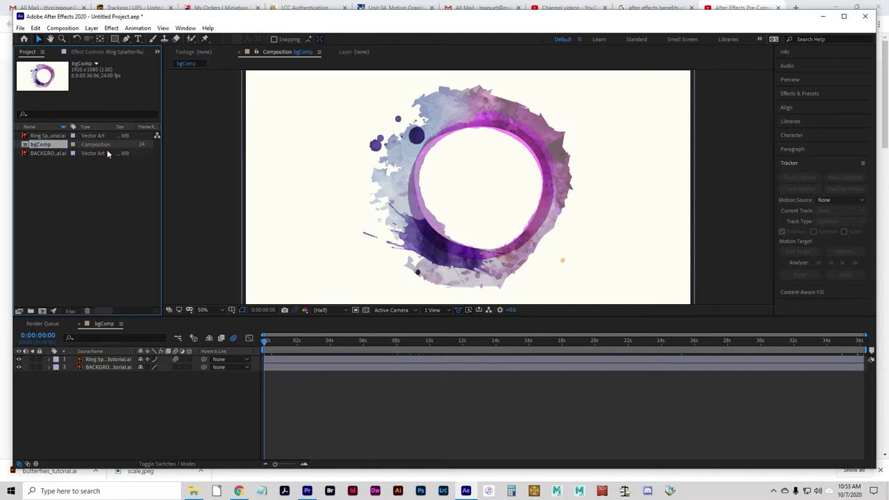
{"action": "left_click", "coordinate": [70, 230]}
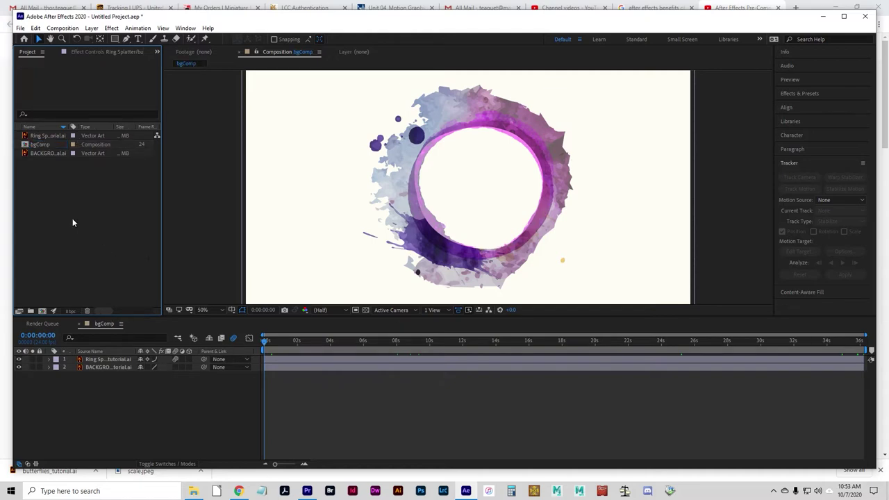
Create a new 1920x1080 composition named butterSplatter
{"action": "key", "text": "ctrl+n"}
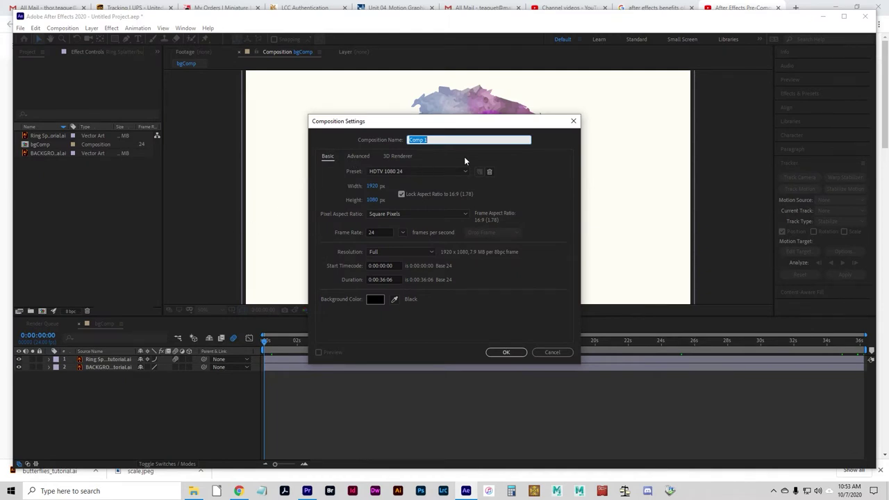
{"action": "type", "text": "s"}
{"action": "left_click", "coordinate": [507, 351]}
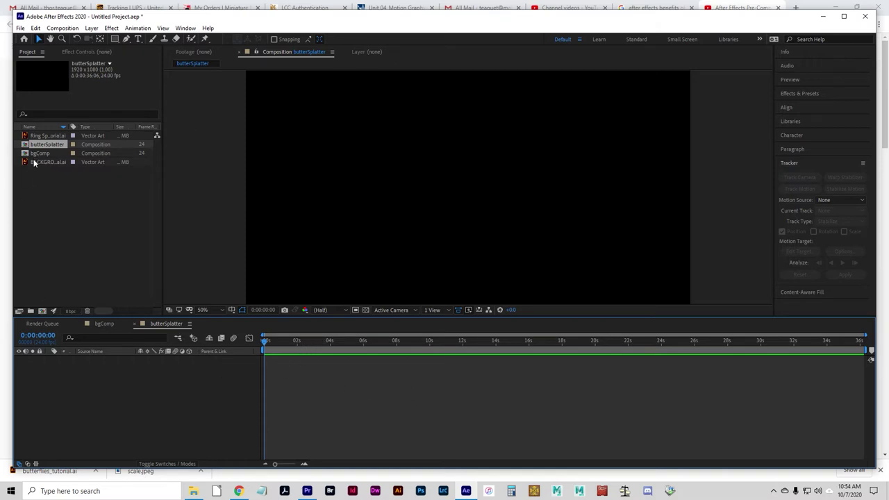
Nest bgComp as the only layer of butterSplatter and scrub to preview the ring splatter
{"action": "left_click_drag", "start_coordinate": [38, 155], "coordinate": [161, 379]}
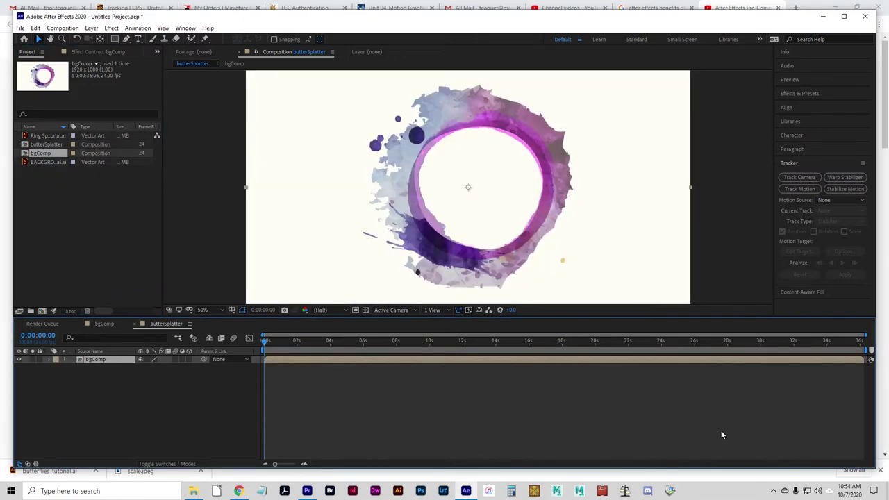
{"action": "left_click", "coordinate": [267, 342]}
{"action": "mouse_move", "coordinate": [268, 345]}
{"action": "left_mouse_down"}
{"action": "mouse_move", "coordinate": [539, 347]}
{"action": "mouse_move", "coordinate": [265, 354]}
{"action": "left_mouse_up"}
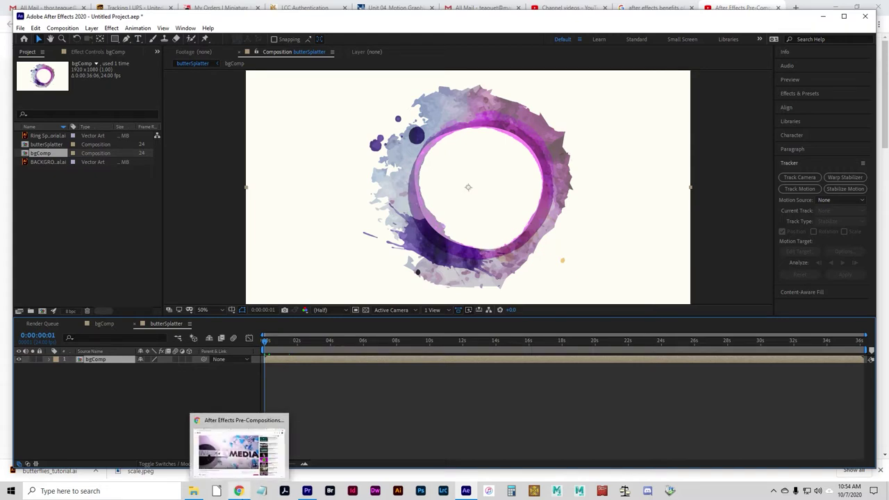
Bring the YouTube Pre-Compositions tutorial forward in Chrome and play it full screen
{"action": "left_click", "coordinate": [238, 491]}
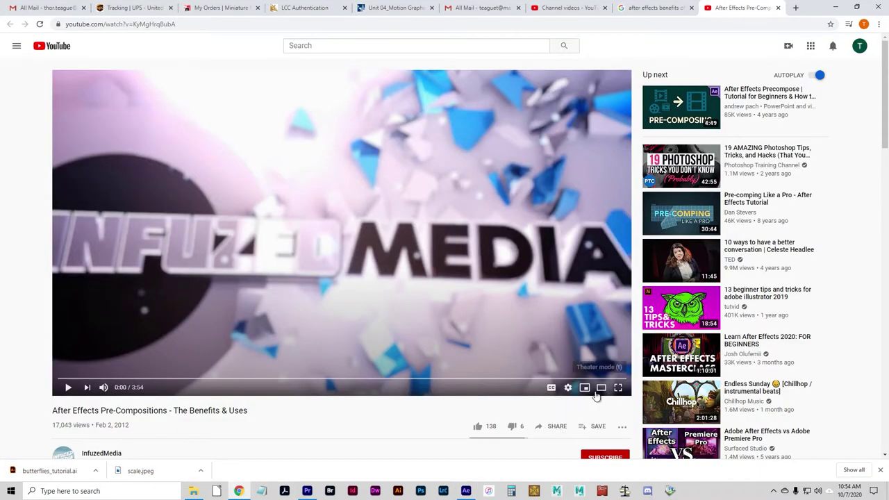
{"action": "left_click", "coordinate": [617, 389]}
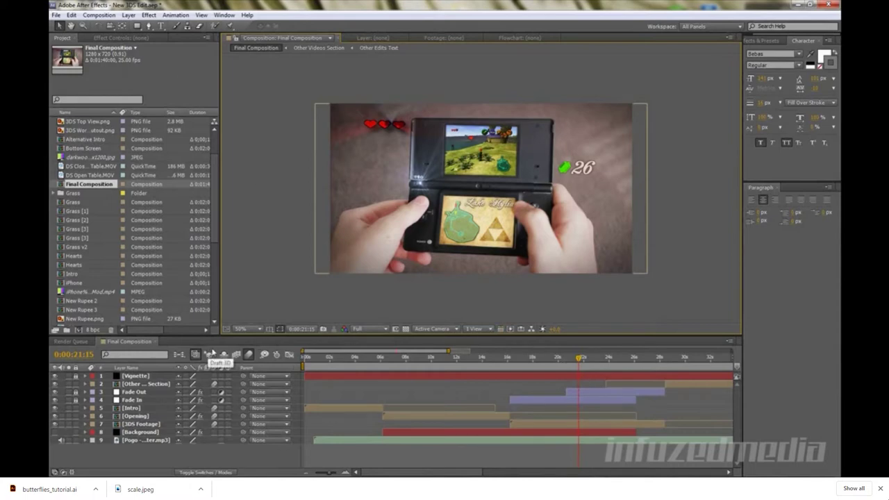
Follow the tutorial as it opens the 3DS Footage precomp and its 19 layers
{"action": "left_click_drag", "start_coordinate": [151, 450], "coordinate": [113, 369]}
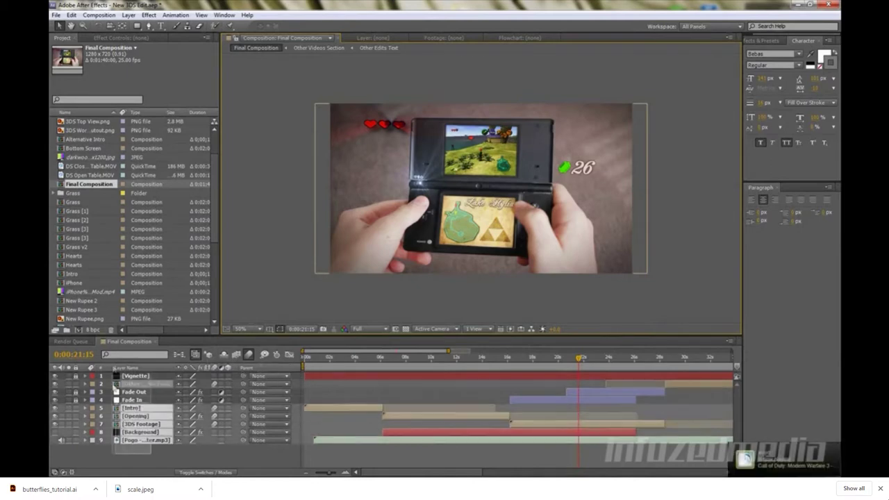
{"action": "left_click", "coordinate": [124, 448]}
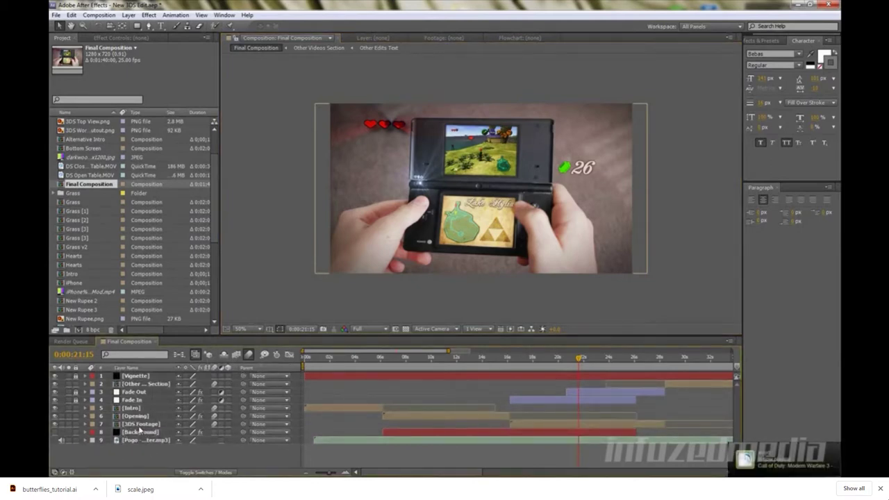
{"action": "left_click", "coordinate": [138, 424]}
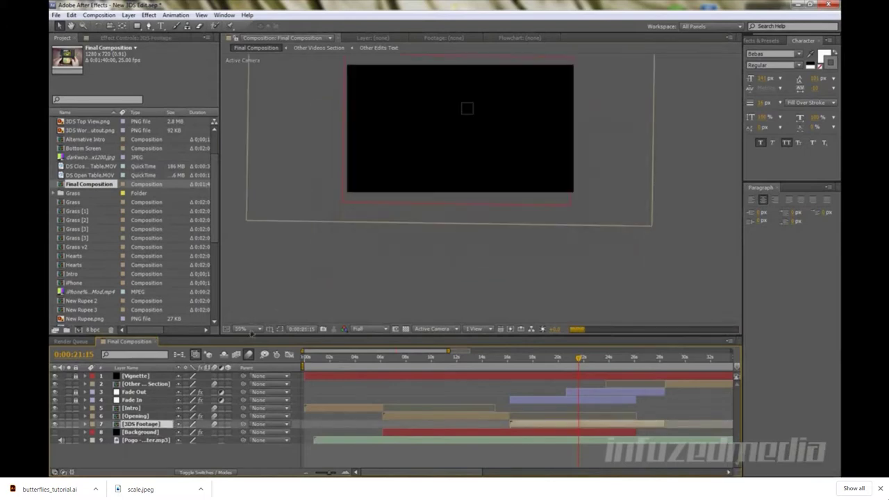
{"action": "double_click", "coordinate": [367, 184]}
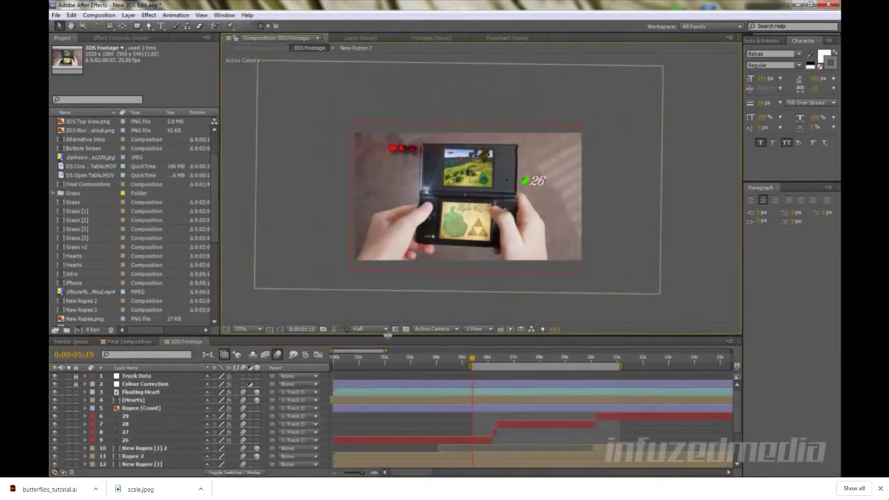
{"action": "left_click_drag", "start_coordinate": [387, 336], "coordinate": [387, 239]}
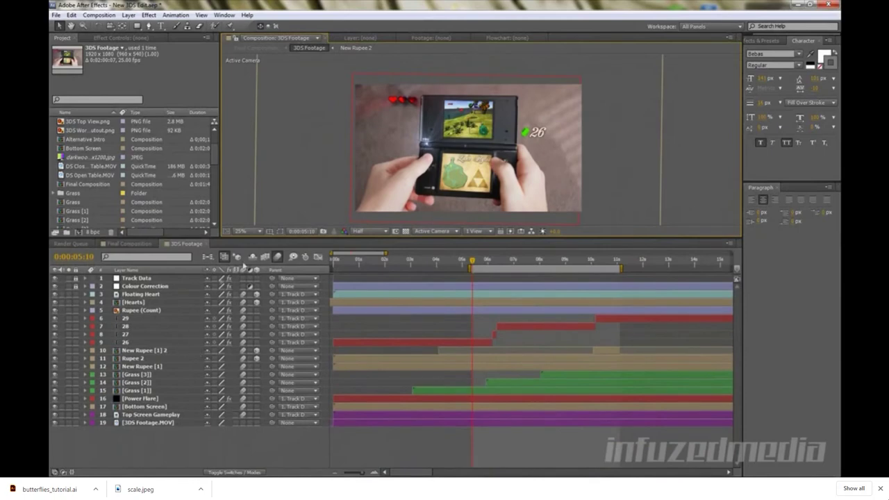
{"action": "left_click_drag", "start_coordinate": [287, 237], "coordinate": [287, 246]}
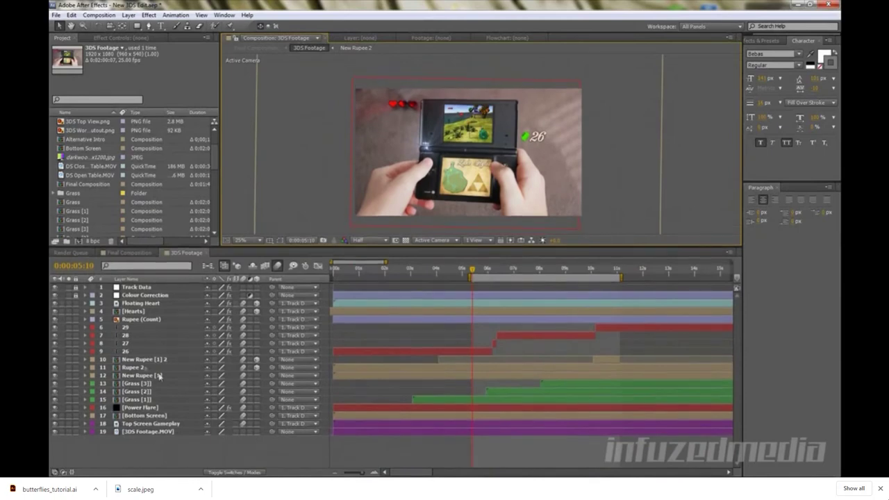
{"action": "key", "text": "period"}
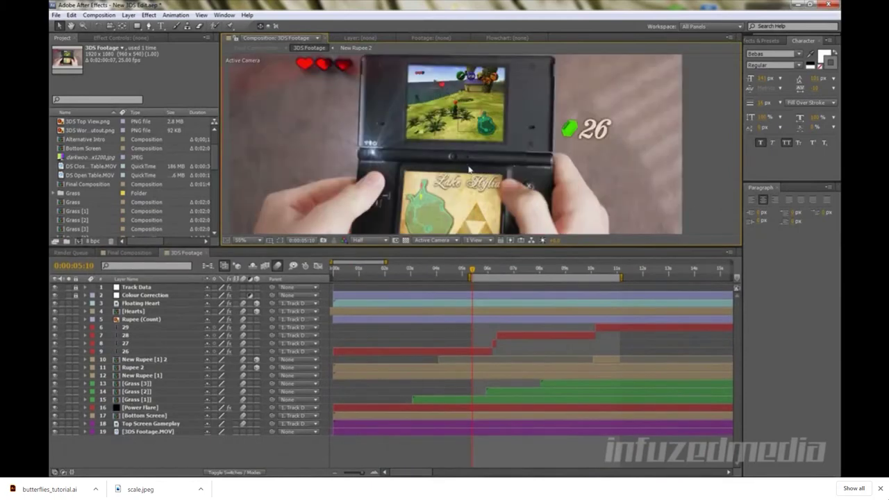
{"action": "scroll", "coordinate": [469, 170], "scroll_direction": "down", "scroll_amount": 2}
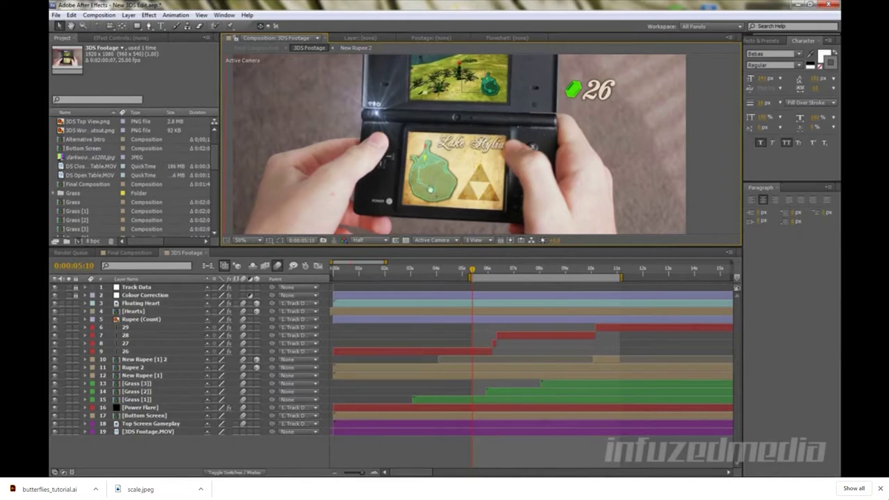
{"action": "left_click", "coordinate": [493, 269]}
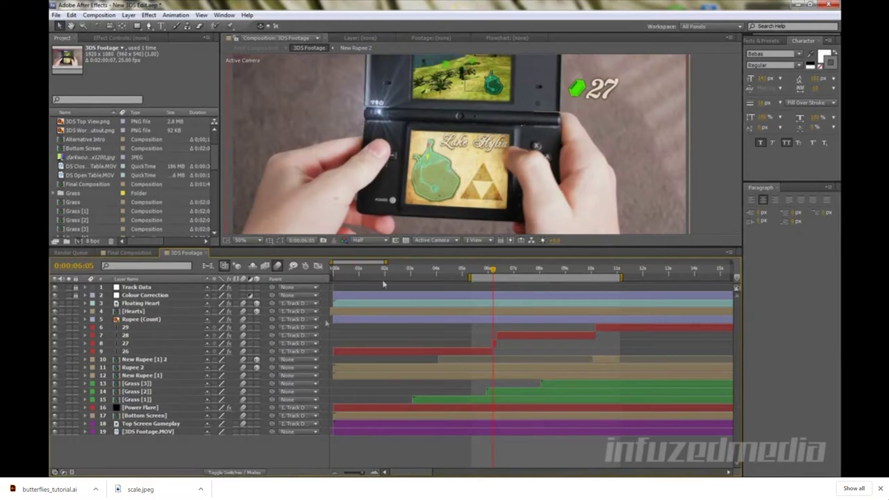
Follow the tutorial's six-layer Bottom Screen precomp demo with the Lake Hylia map, then back to 3DS Footage
{"action": "double_click", "coordinate": [146, 416]}
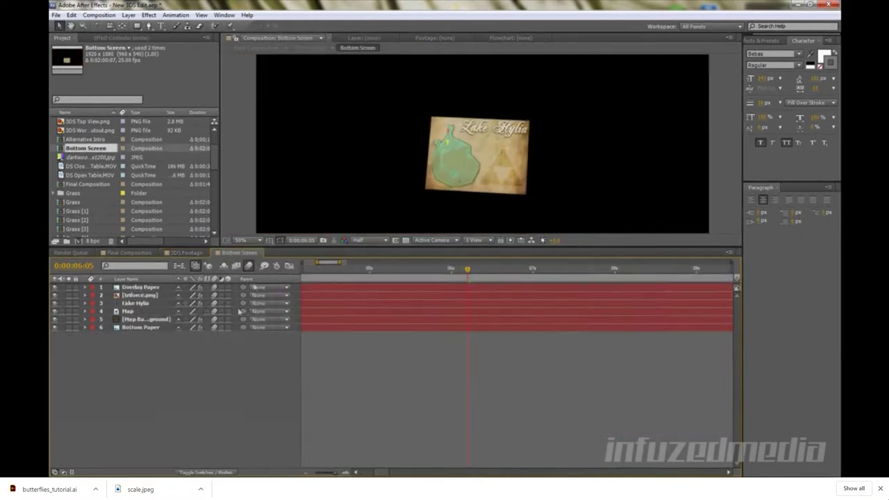
{"action": "left_click_drag", "start_coordinate": [207, 386], "coordinate": [118, 284]}
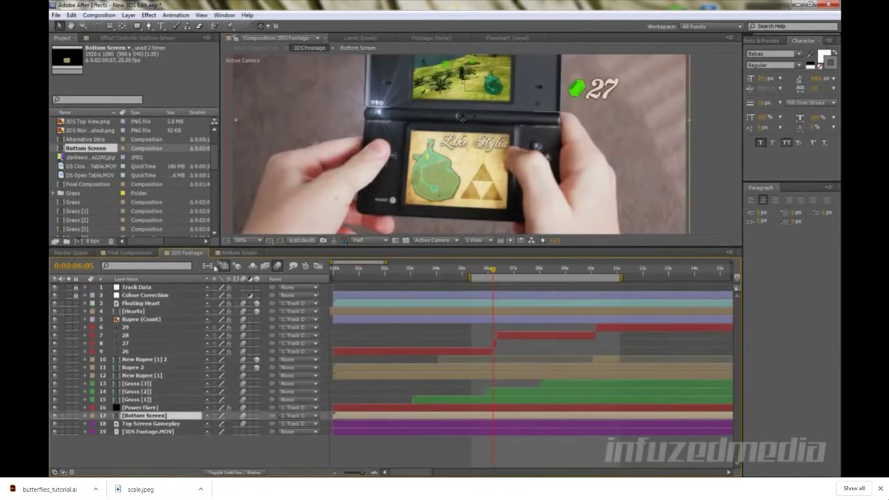
{"action": "left_click", "coordinate": [229, 253]}
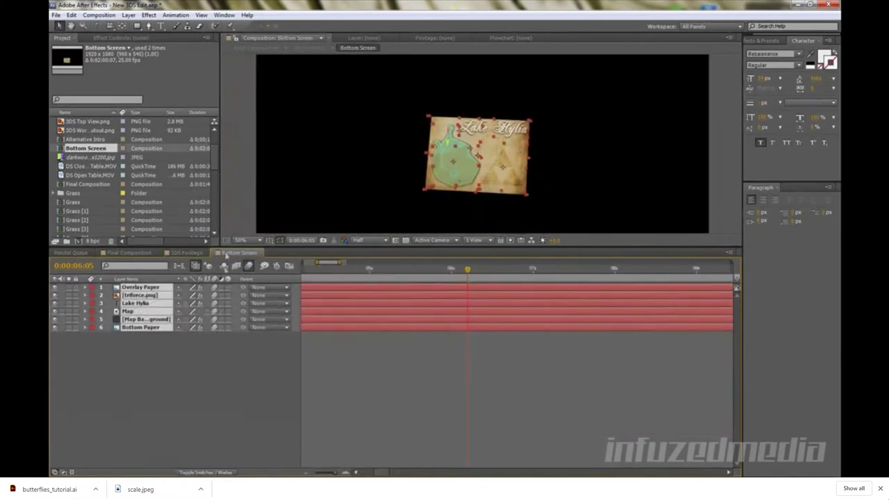
{"action": "left_click", "coordinate": [368, 196]}
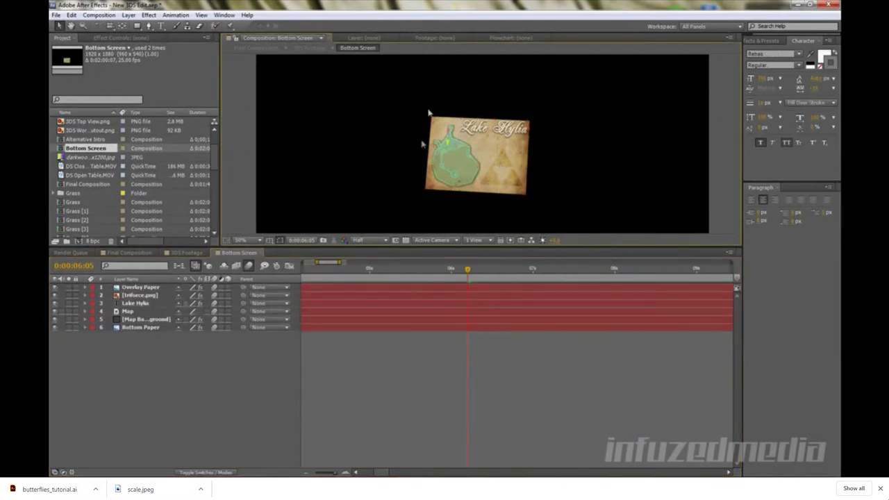
{"action": "left_click", "coordinate": [186, 253]}
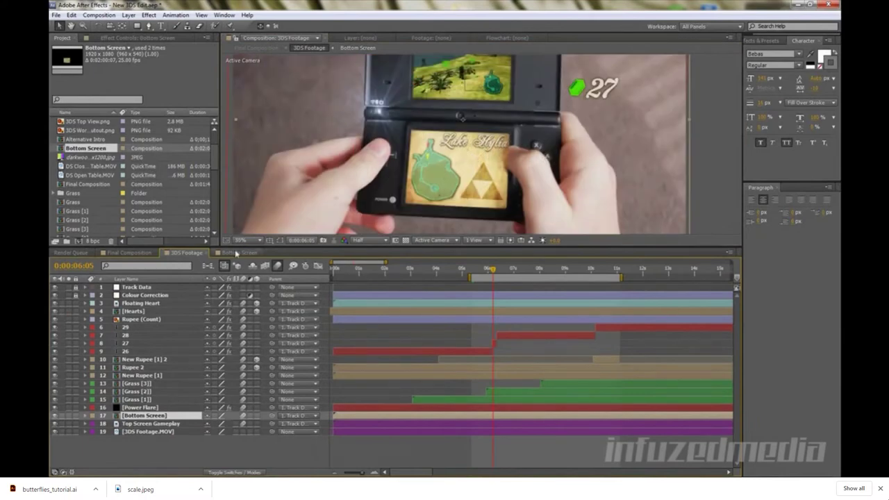
{"action": "scroll", "coordinate": [699, 156], "scroll_direction": "down", "scroll_amount": 2}
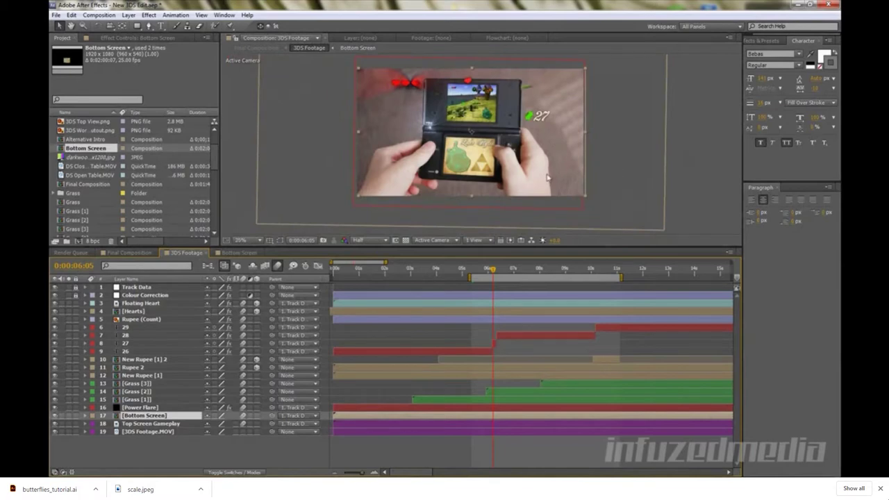
Follow the tutorial into its Simple Shadows precomp
{"action": "left_click", "coordinate": [56, 15]}
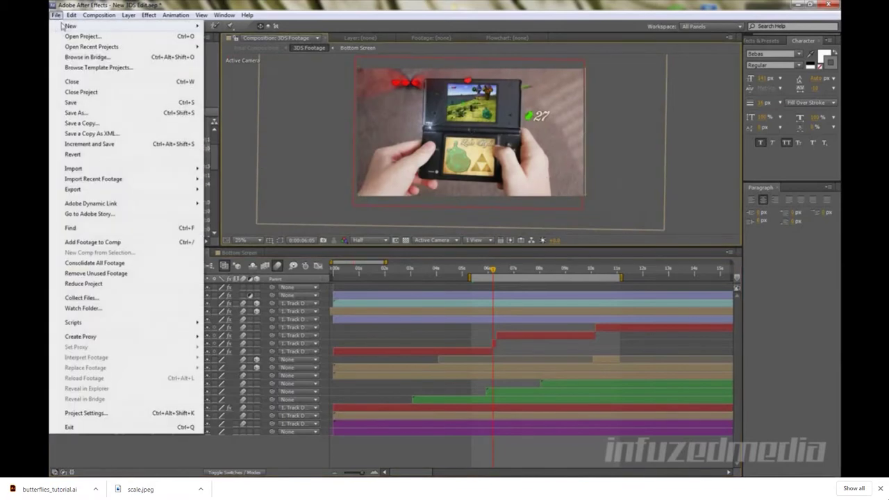
{"action": "mouse_move", "coordinate": [143, 46]}
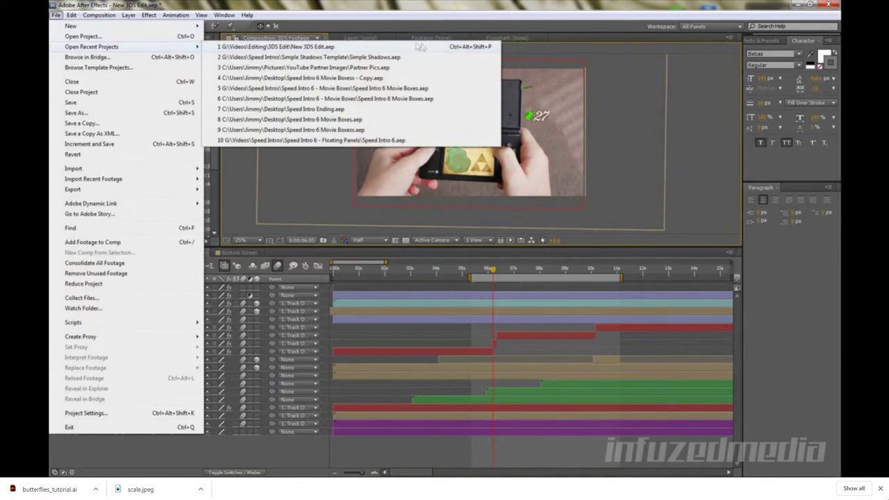
{"action": "left_click", "coordinate": [428, 58]}
{"action": "left_click", "coordinate": [457, 255]}
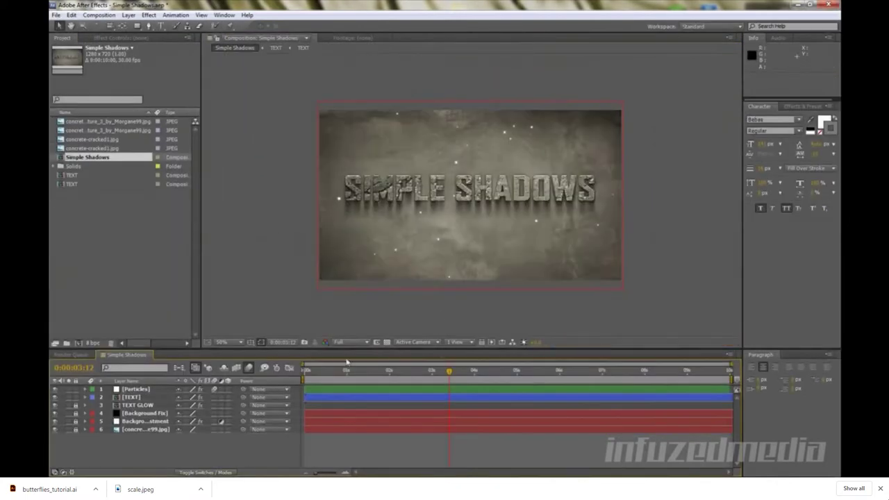
{"action": "key", "text": "slash"}
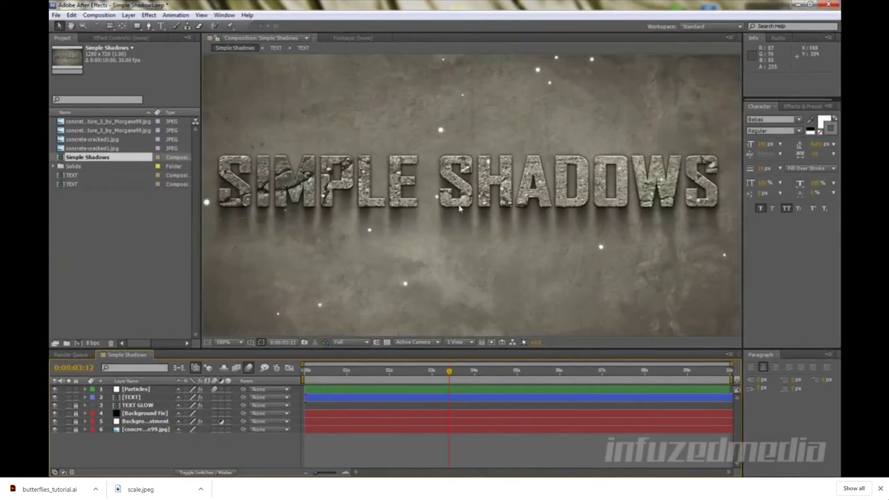
{"action": "key", "text": "comma"}
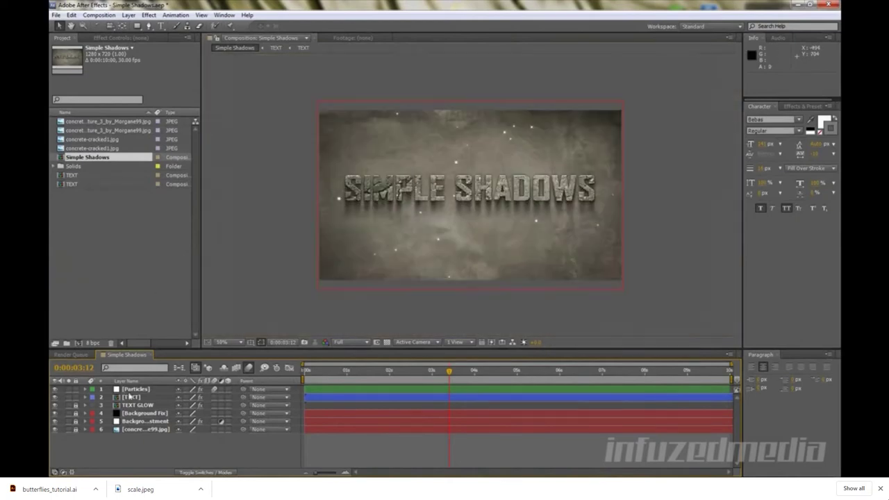
{"action": "double_click", "coordinate": [131, 398]}
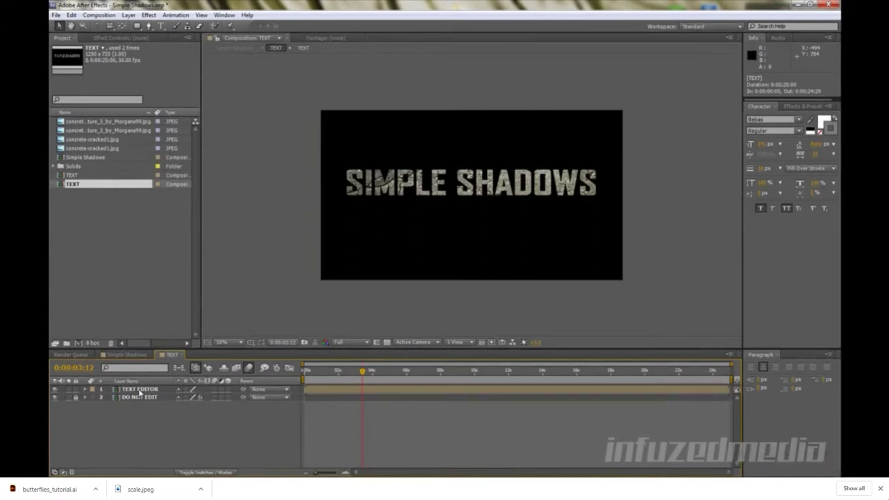
Follow the demo retyping the shadow text as INFUZEDMEDIA
{"action": "double_click", "coordinate": [139, 391]}
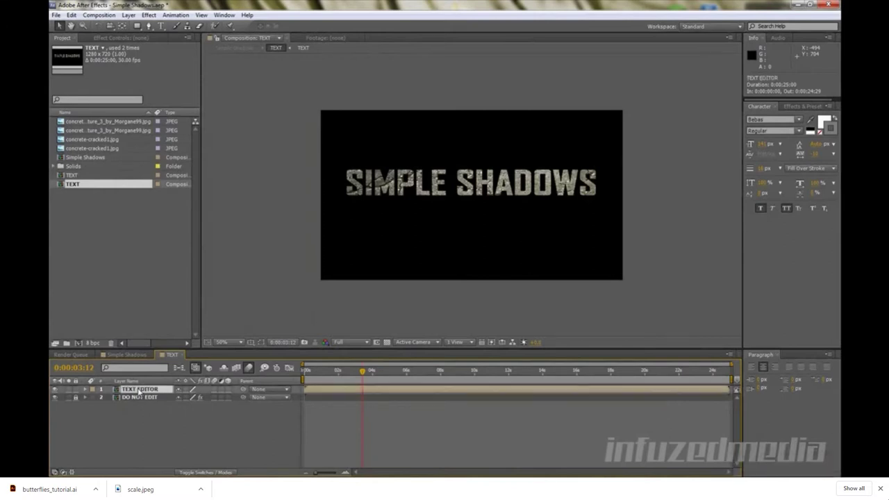
{"action": "left_click", "coordinate": [161, 26]}
{"action": "left_click", "coordinate": [436, 194]}
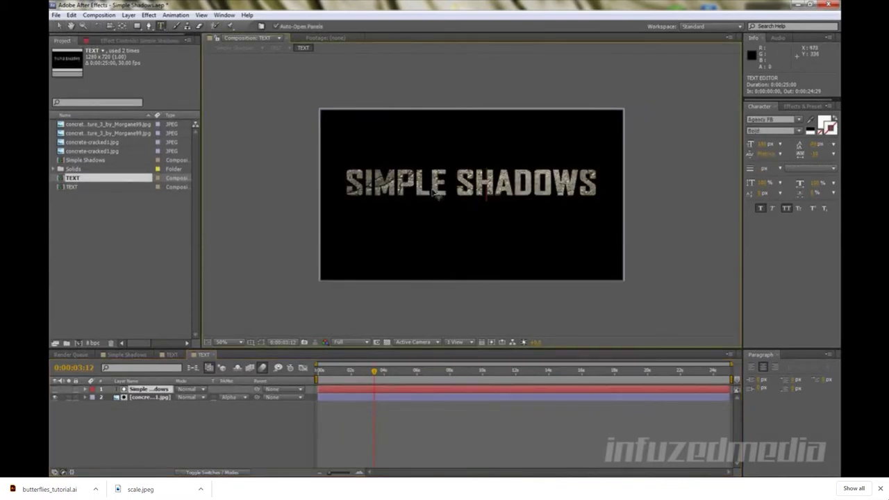
{"action": "key", "text": "ctrl+a"}
{"action": "type", "text": "INFUZEDMEDIA"}
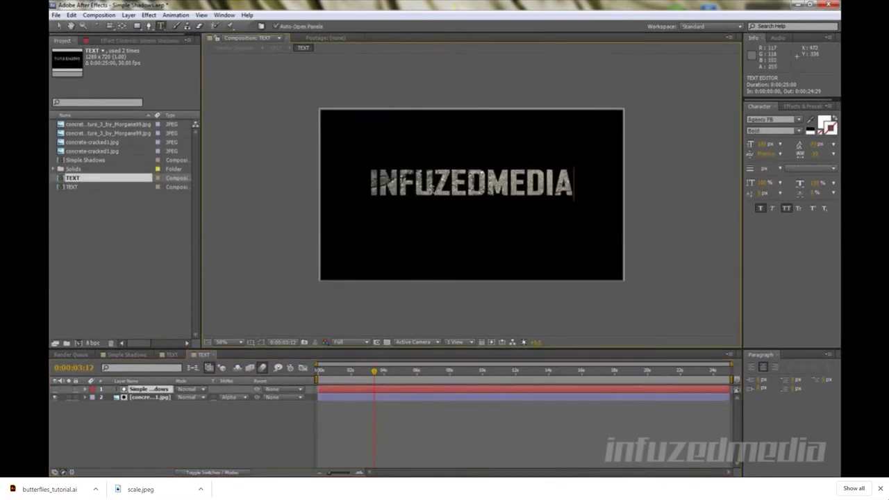
{"action": "left_click", "coordinate": [127, 354]}
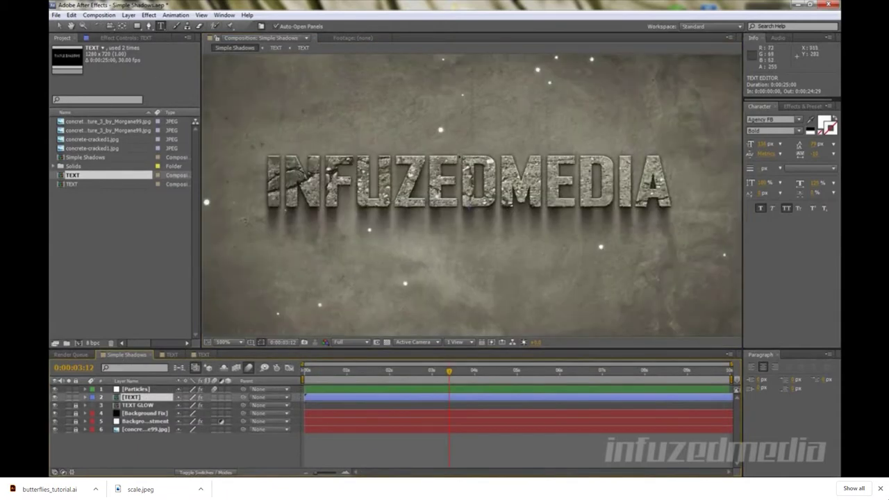
Leave full screen and return to the butterSplatter comp in After Effects
{"action": "scroll", "coordinate": [332, 156], "scroll_direction": "down", "scroll_amount": 2}
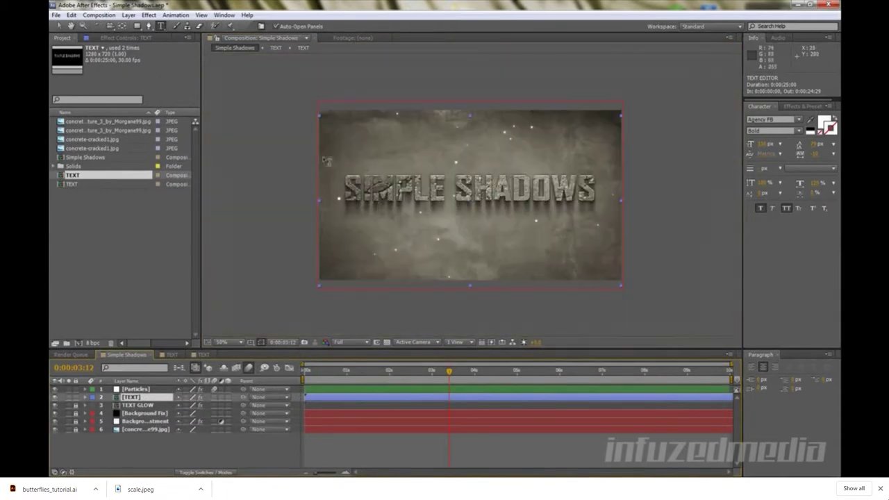
{"action": "key", "text": "v"}
{"action": "left_click", "coordinate": [256, 123]}
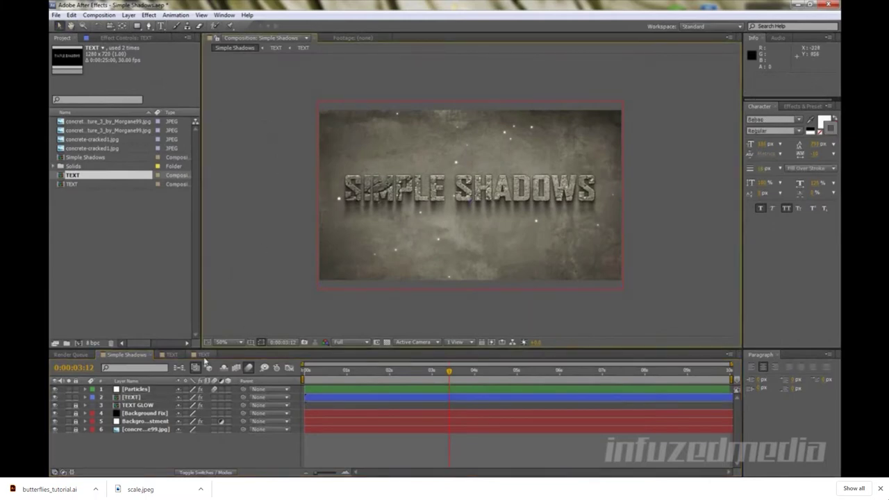
{"action": "left_click", "coordinate": [203, 355]}
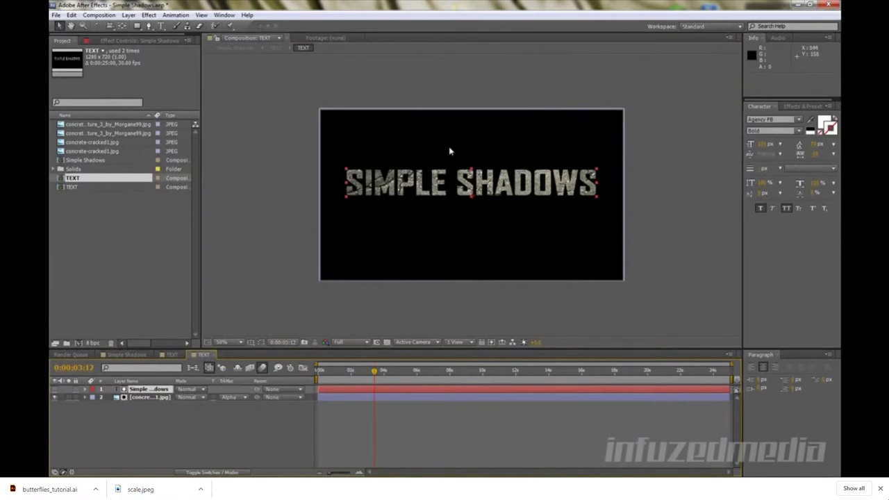
{"action": "left_click", "coordinate": [127, 355]}
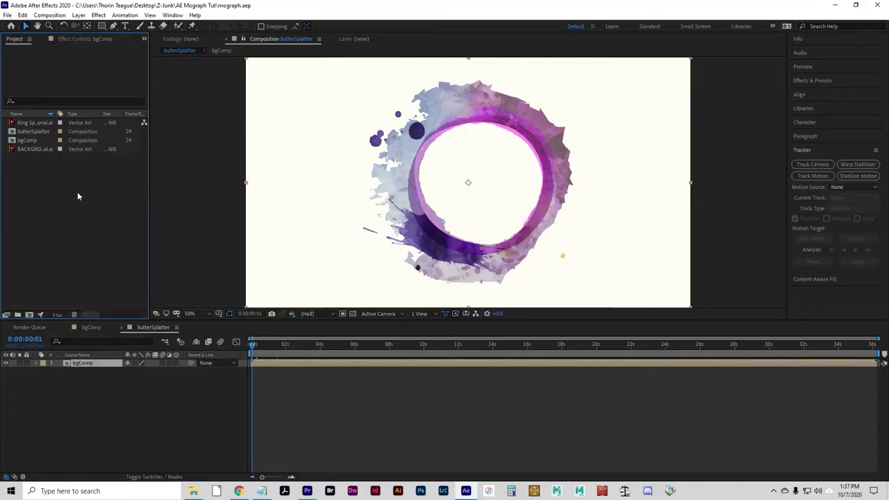
Import the Splatter 1 layer of butterflies_tutorial.ai into butterSplatter and place it at the ring's lower right
{"action": "double_click", "coordinate": [64, 186]}
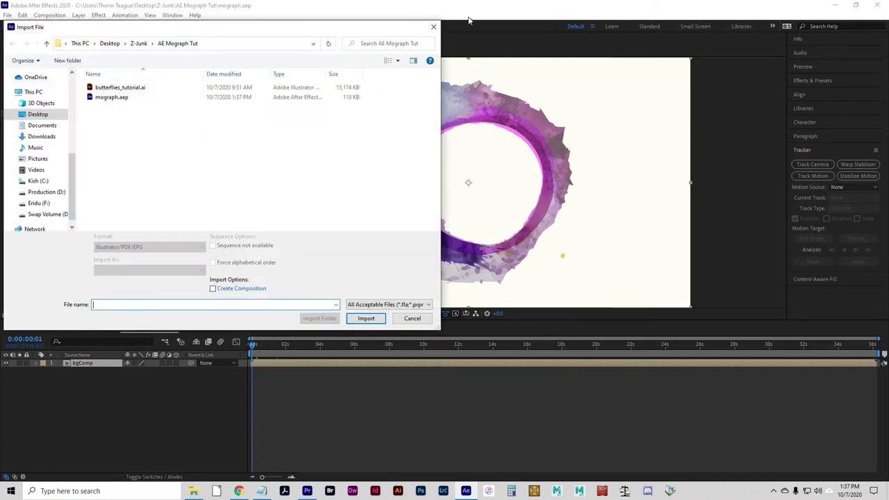
{"action": "left_click", "coordinate": [111, 88]}
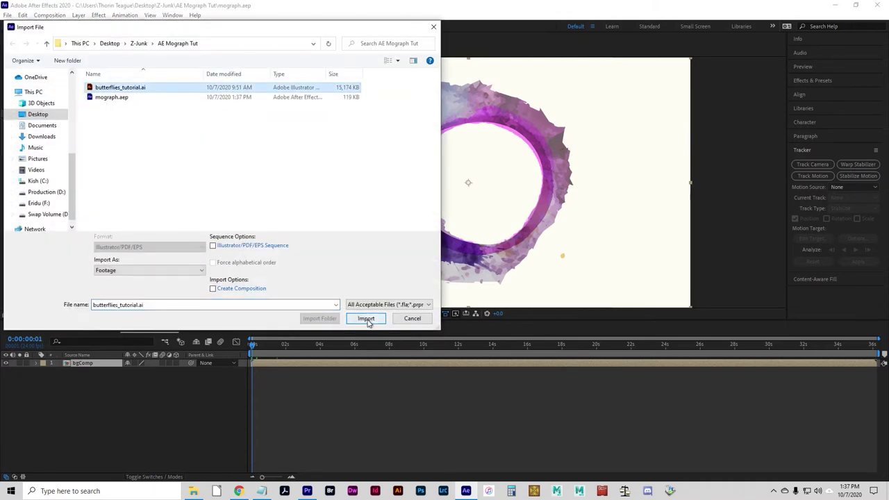
{"action": "left_click", "coordinate": [367, 320]}
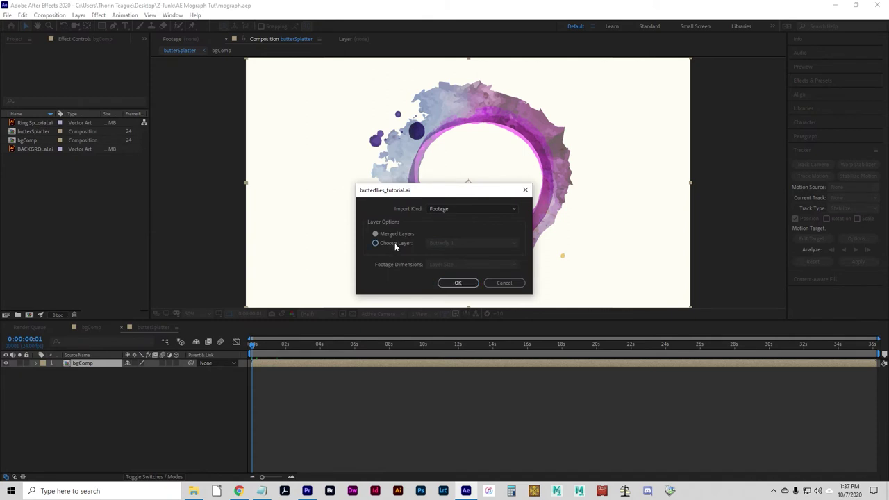
{"action": "left_click", "coordinate": [395, 242]}
{"action": "left_click", "coordinate": [442, 242]}
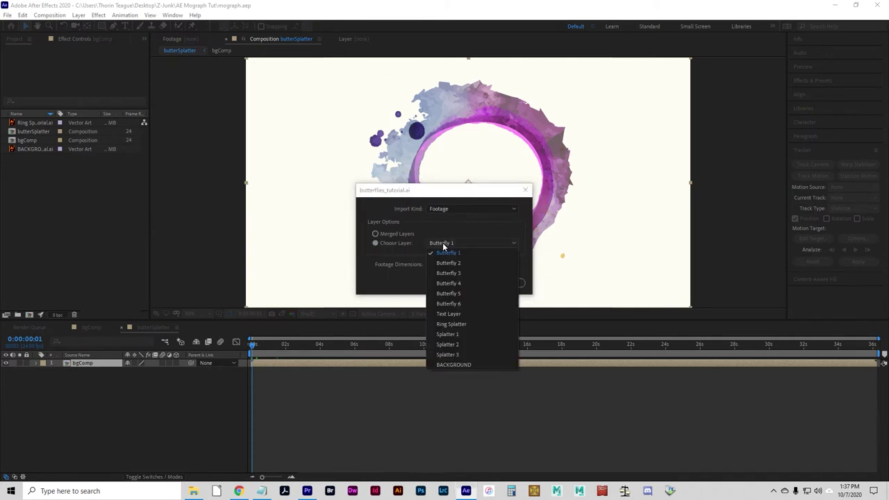
{"action": "left_click", "coordinate": [460, 334]}
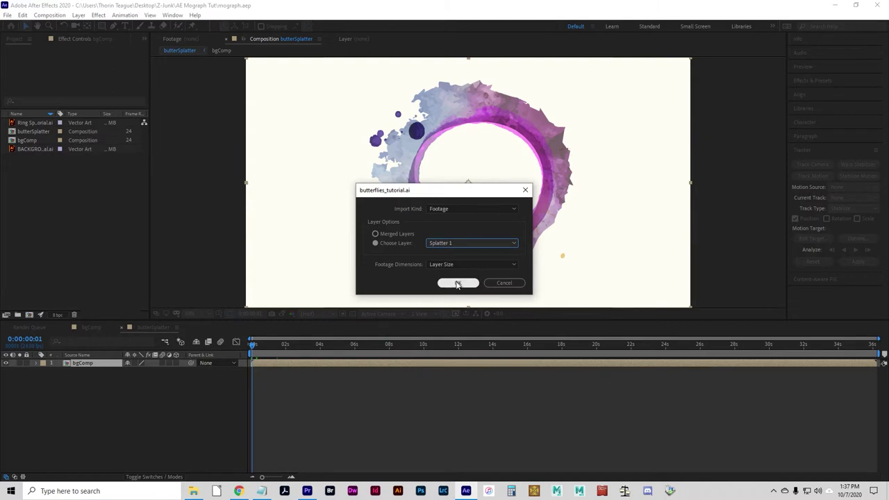
{"action": "left_click", "coordinate": [458, 283]}
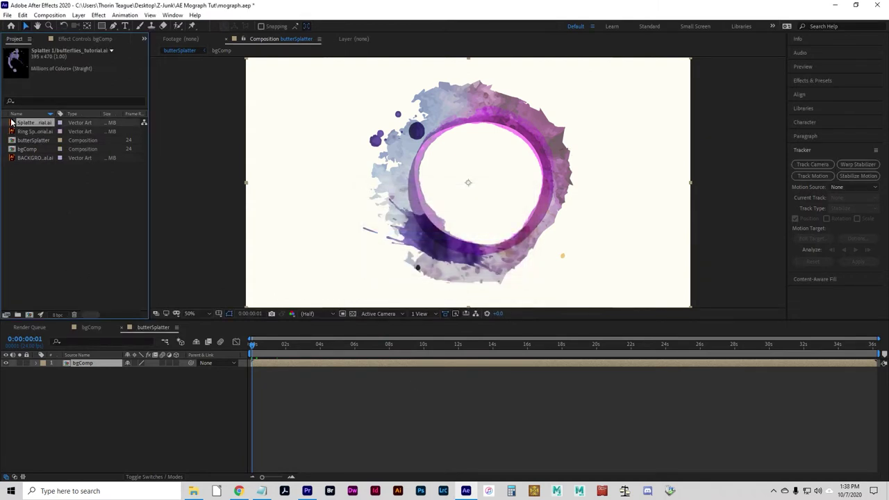
{"action": "left_click_drag", "start_coordinate": [11, 122], "coordinate": [91, 364]}
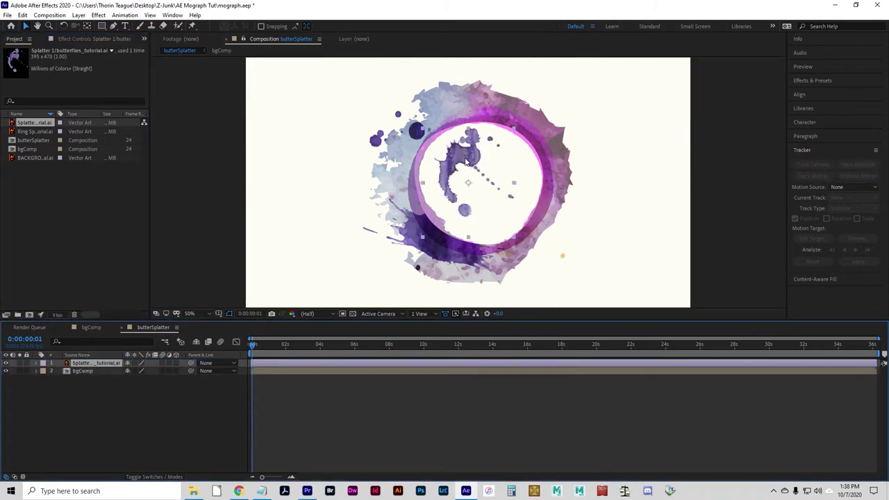
{"action": "left_click_drag", "start_coordinate": [472, 164], "coordinate": [552, 255]}
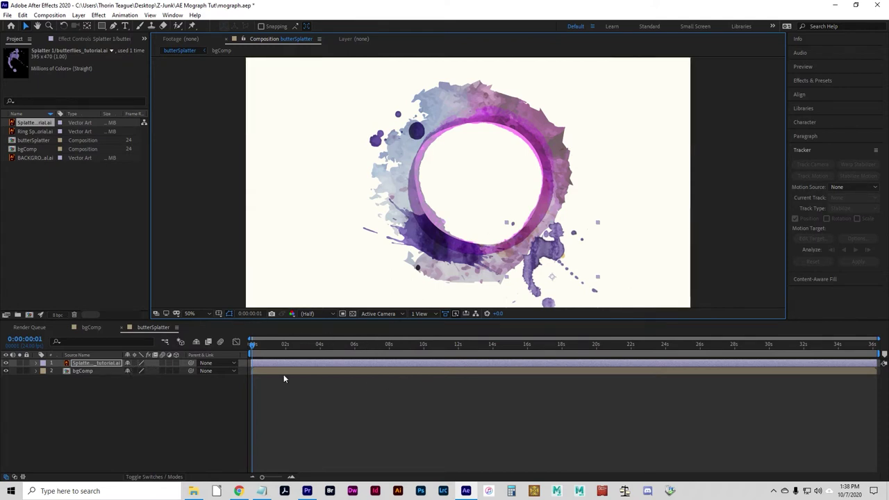
Enable Continuously Rasterize and Motion Blur on Splatter 1 and reveal its Transform properties
{"action": "left_click", "coordinate": [135, 363]}
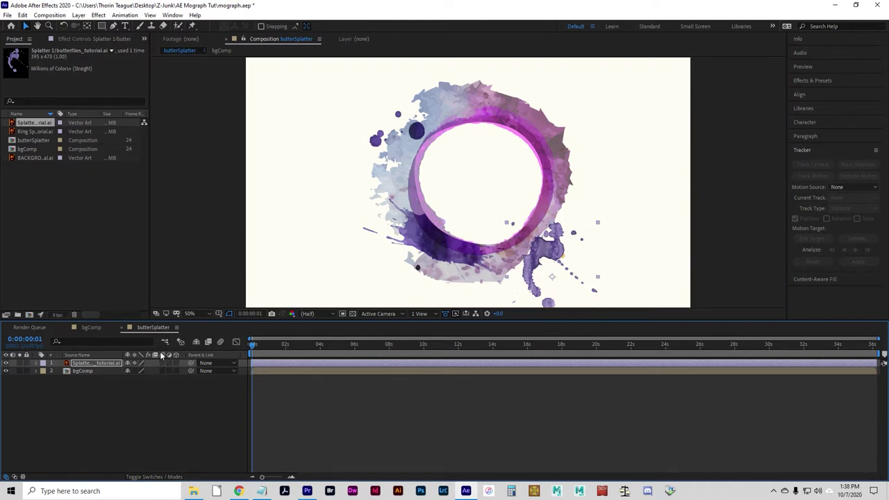
{"action": "left_click", "coordinate": [162, 362]}
{"action": "left_click", "coordinate": [43, 363]}
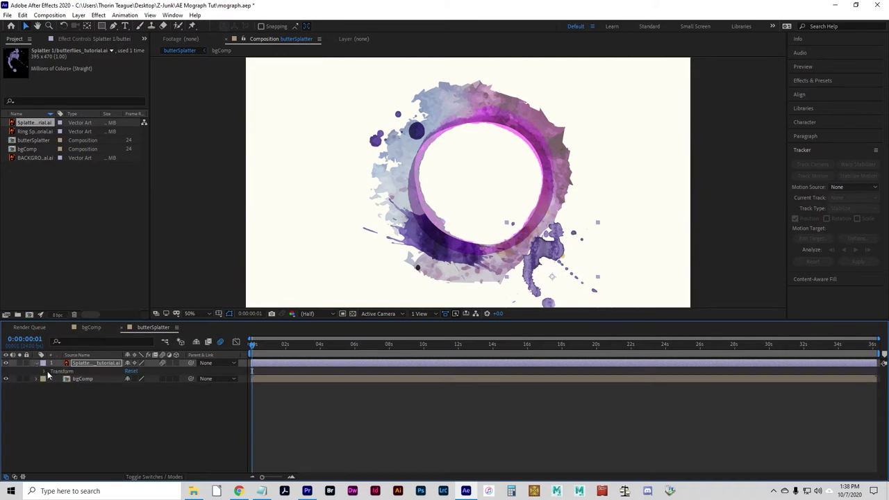
{"action": "left_click", "coordinate": [43, 372]}
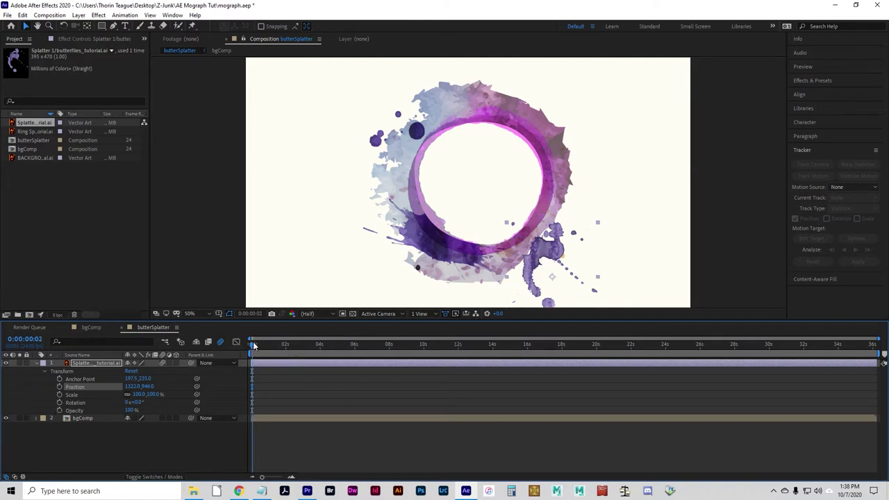
{"action": "left_click_drag", "start_coordinate": [253, 342], "coordinate": [860, 344]}
{"action": "key", "text": "Home"}
Draw a tiny ellipse mask on the splat with the Ellipse Tool
{"action": "left_click", "coordinate": [101, 26]}
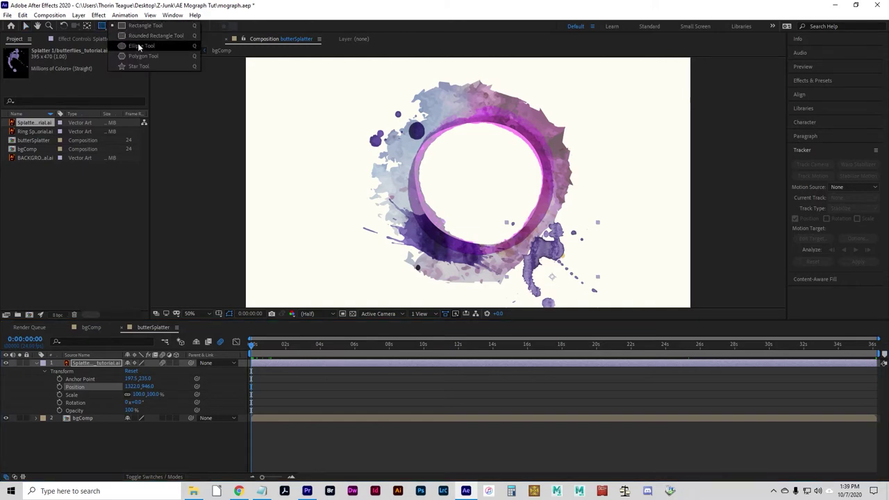
{"action": "left_click", "coordinate": [141, 46]}
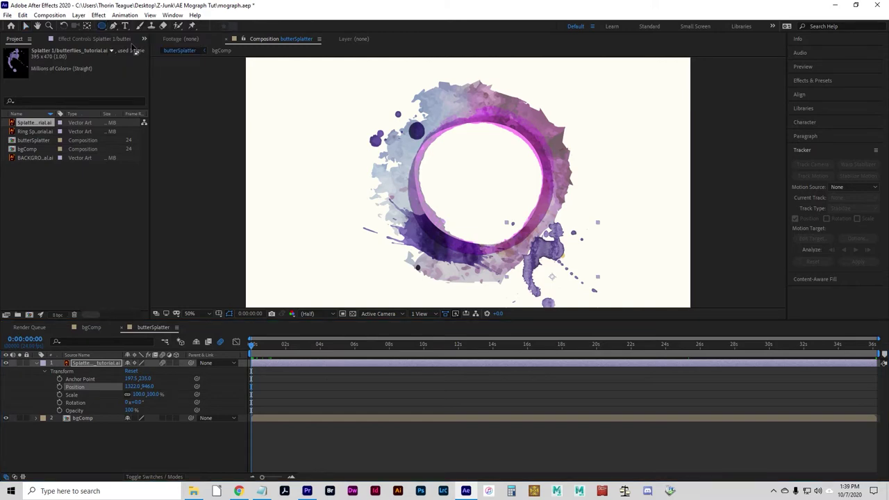
{"action": "left_click", "coordinate": [102, 29]}
{"action": "mouse_move", "coordinate": [544, 257]}
{"action": "left_mouse_down"}
{"action": "mouse_move", "coordinate": [582, 293]}
{"action": "mouse_move", "coordinate": [507, 238]}
{"action": "mouse_move", "coordinate": [582, 288]}
{"action": "mouse_move", "coordinate": [577, 279]}
{"action": "mouse_move", "coordinate": [597, 305]}
{"action": "mouse_move", "coordinate": [551, 268]}
{"action": "mouse_move", "coordinate": [617, 304]}
{"action": "mouse_move", "coordinate": [544, 258]}
{"action": "mouse_move", "coordinate": [608, 303]}
{"action": "mouse_move", "coordinate": [549, 262]}
{"action": "mouse_move", "coordinate": [591, 300]}
{"action": "mouse_move", "coordinate": [546, 260]}
{"action": "left_mouse_up"}
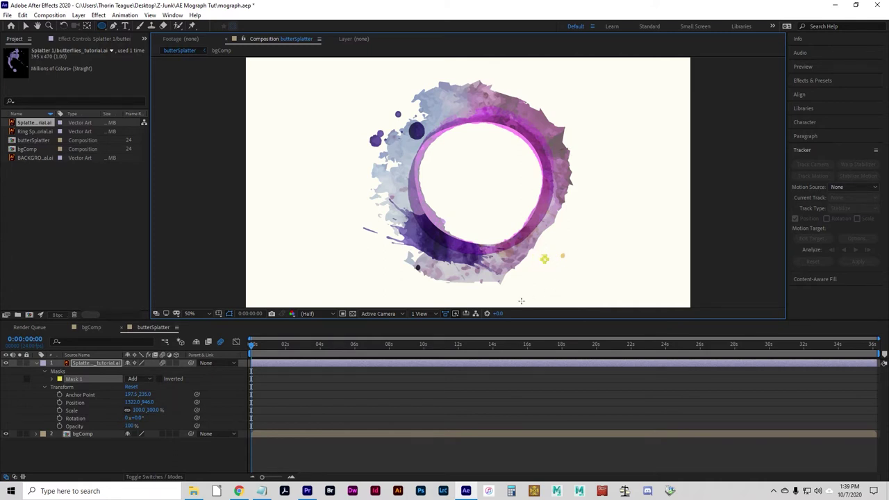
Set Mask 1's feather to 13 pixels
{"action": "left_click", "coordinate": [57, 379]}
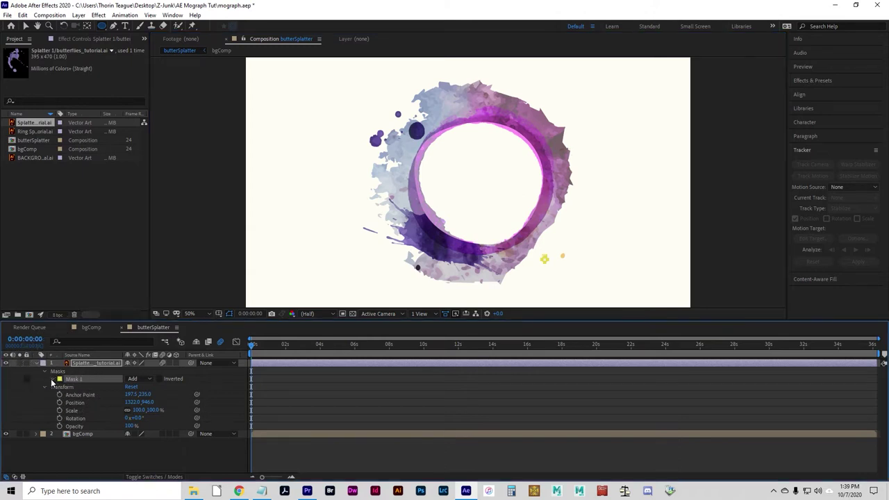
{"action": "left_click", "coordinate": [52, 380]}
{"action": "left_click", "coordinate": [87, 364]}
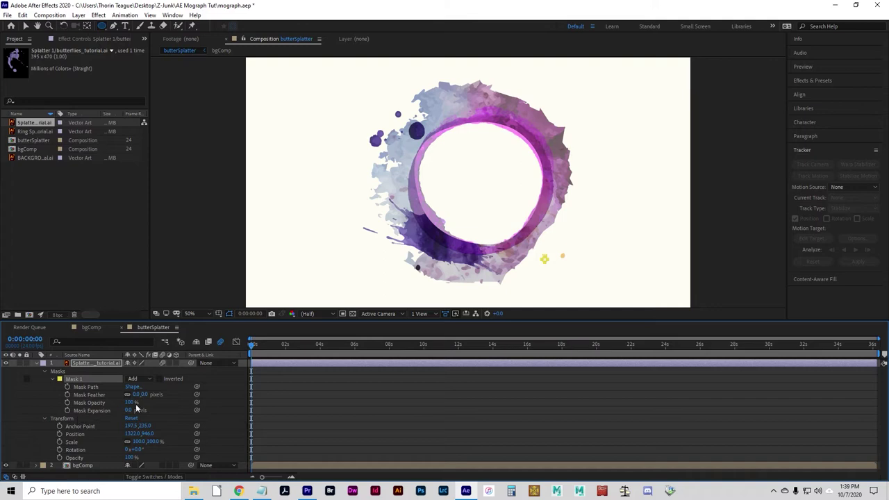
{"action": "left_click", "coordinate": [82, 395]}
{"action": "left_click_drag", "start_coordinate": [155, 394], "coordinate": [170, 393]}
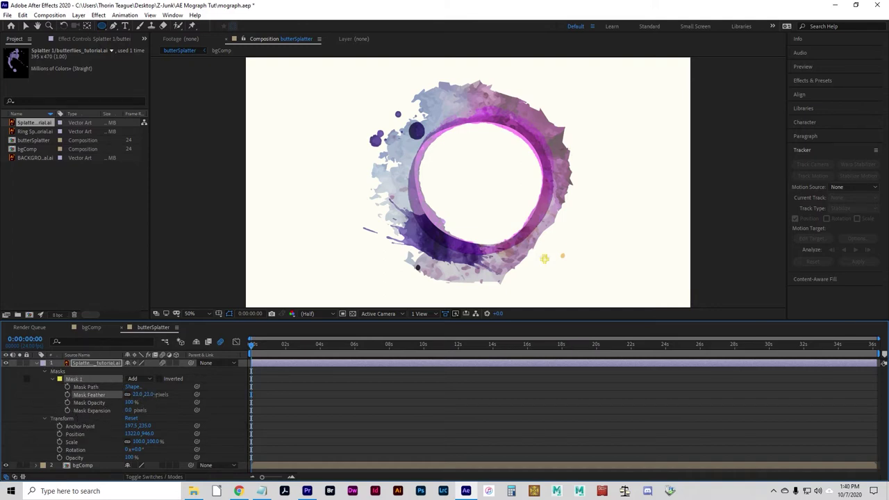
{"action": "left_click", "coordinate": [136, 394]}
Keyframe Mask Expansion from 0 at 2:00 to 323 pixels at about 2:16, then preview
{"action": "left_click_drag", "start_coordinate": [252, 345], "coordinate": [509, 347]}
{"action": "key", "text": "Home"}
{"action": "left_click_drag", "start_coordinate": [255, 345], "coordinate": [285, 347]}
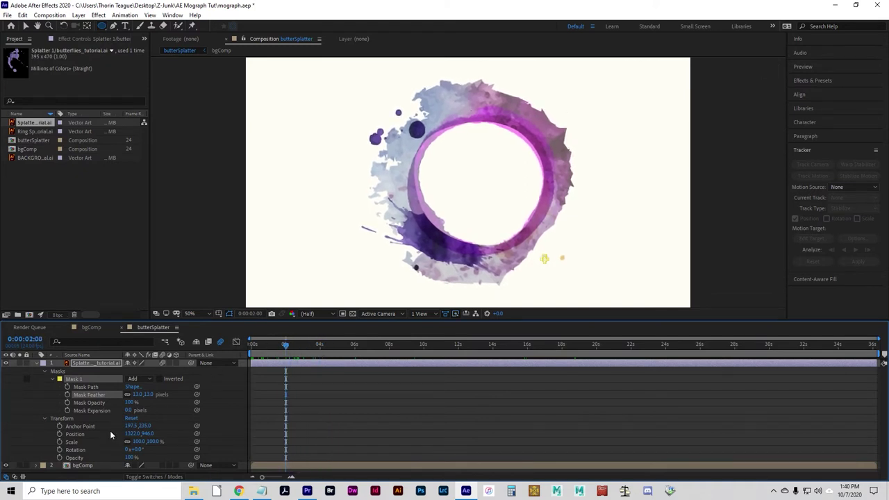
{"action": "left_click", "coordinate": [68, 410]}
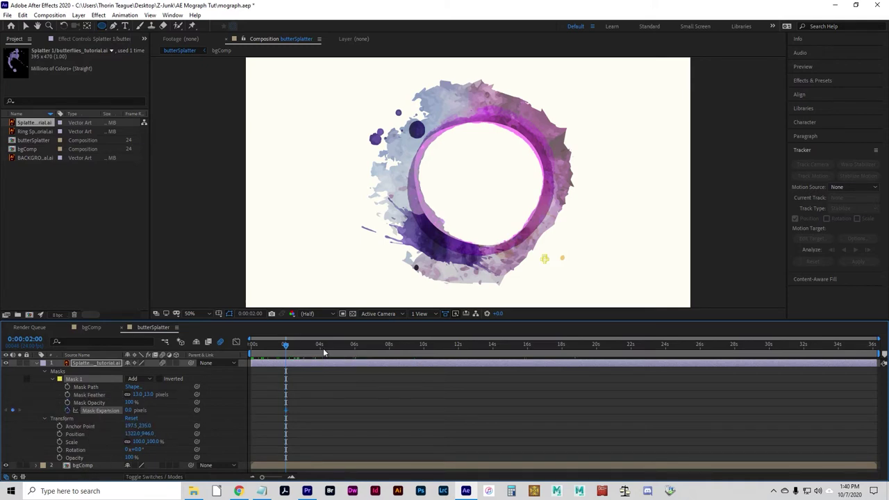
{"action": "left_click_drag", "start_coordinate": [285, 345], "coordinate": [298, 345]}
{"action": "left_click_drag", "start_coordinate": [129, 411], "coordinate": [273, 405]}
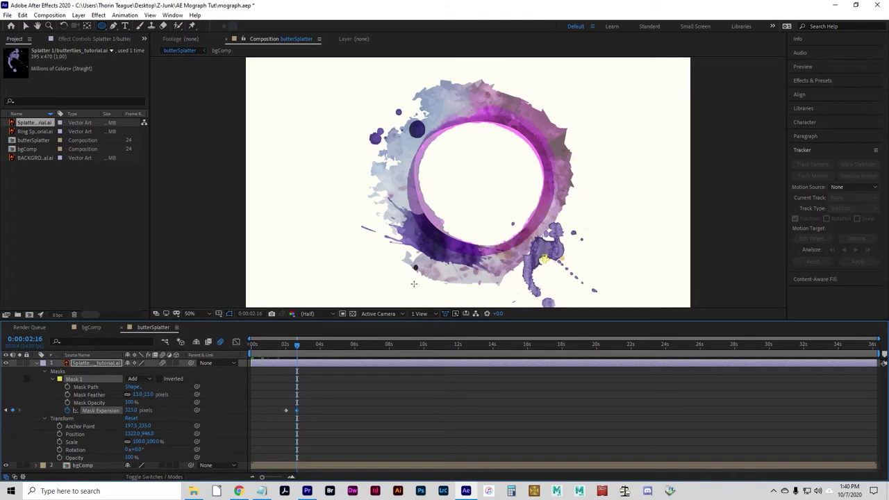
{"action": "key", "text": "Home"}
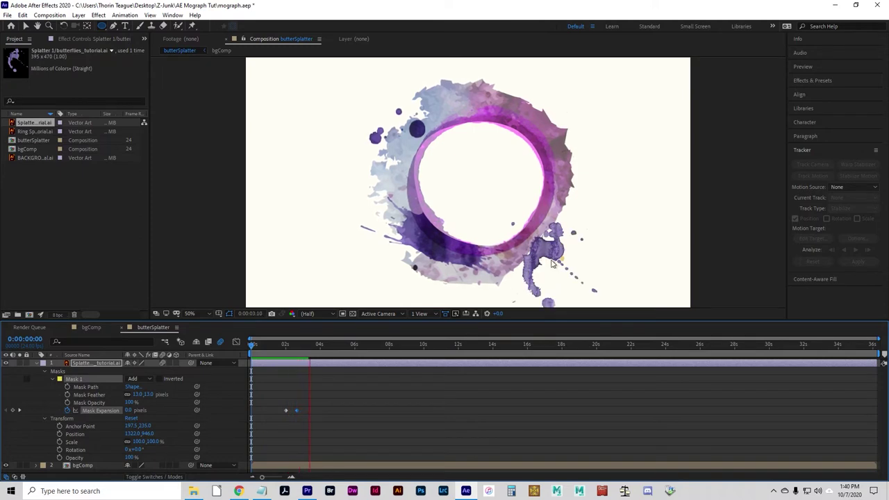
{"action": "key", "text": "space"}
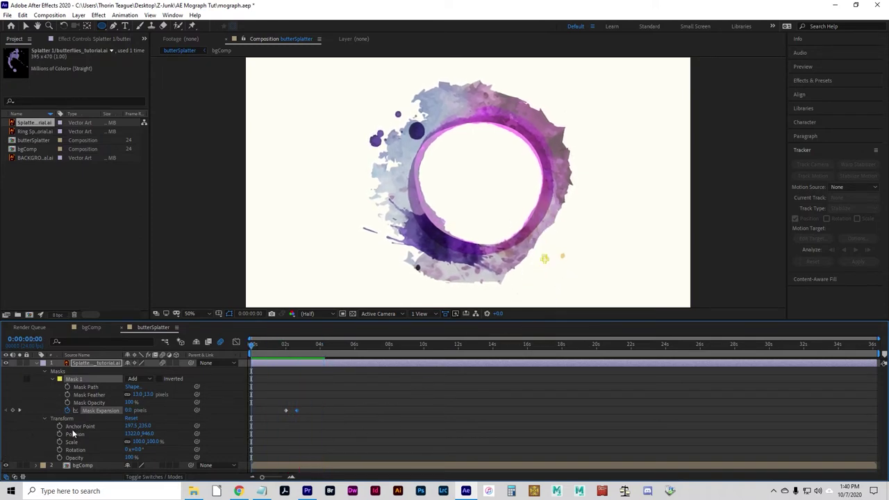
At 2:00, keyframe the splat's Position and Scale, then at the end grow it to 109% and shift it slightly
{"action": "left_click_drag", "start_coordinate": [251, 345], "coordinate": [229, 339]}
{"action": "left_click_drag", "start_coordinate": [256, 345], "coordinate": [285, 348]}
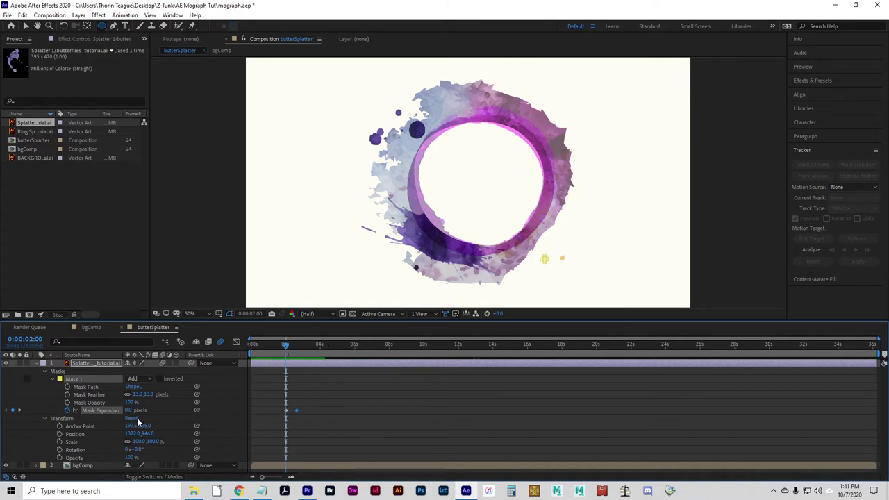
{"action": "left_click", "coordinate": [60, 435]}
{"action": "left_click", "coordinate": [60, 443]}
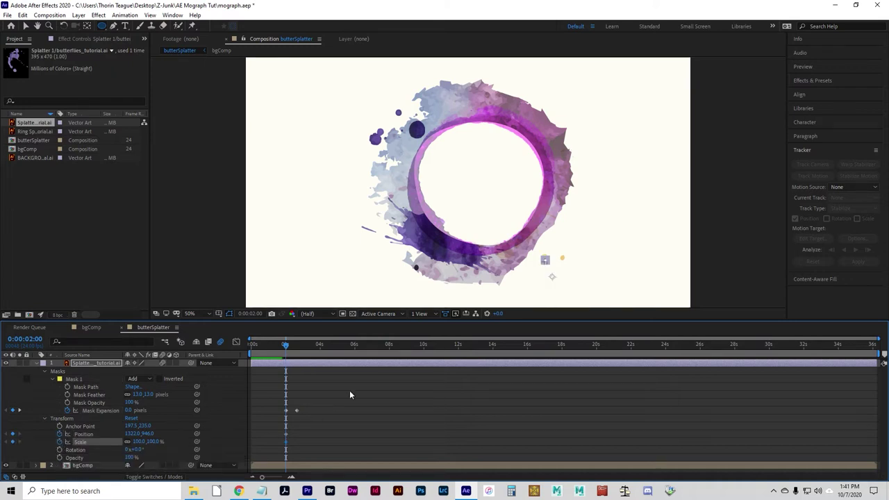
{"action": "left_click_drag", "start_coordinate": [282, 343], "coordinate": [875, 344]}
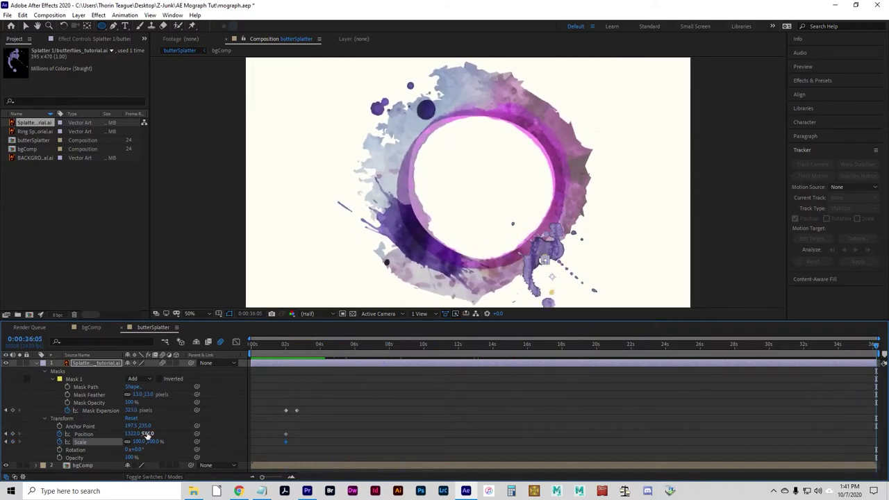
{"action": "mouse_move", "coordinate": [145, 433]}
{"action": "left_mouse_down"}
{"action": "mouse_move", "coordinate": [167, 433]}
{"action": "mouse_move", "coordinate": [160, 442]}
{"action": "mouse_move", "coordinate": [152, 433]}
{"action": "mouse_move", "coordinate": [162, 433]}
{"action": "mouse_move", "coordinate": [144, 436]}
{"action": "left_mouse_up"}
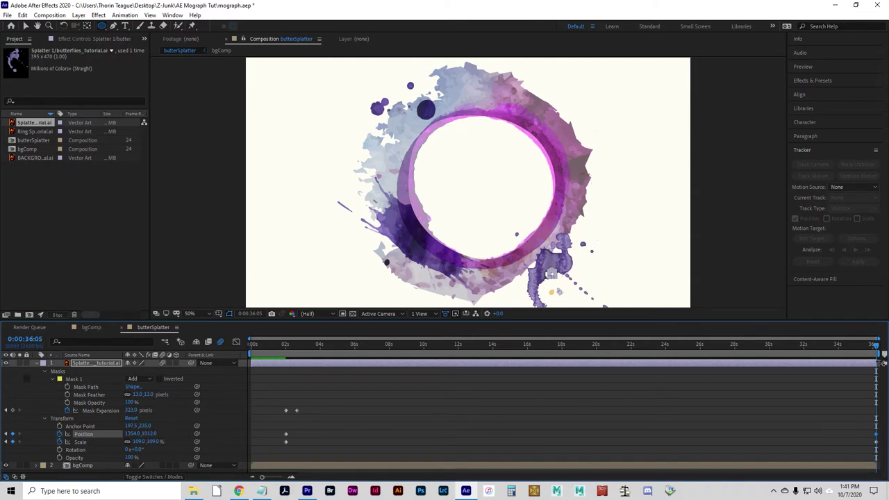
Scrub through the comp to preview the splat's slow drift and growth
{"action": "left_click_drag", "start_coordinate": [880, 351], "coordinate": [392, 346]}
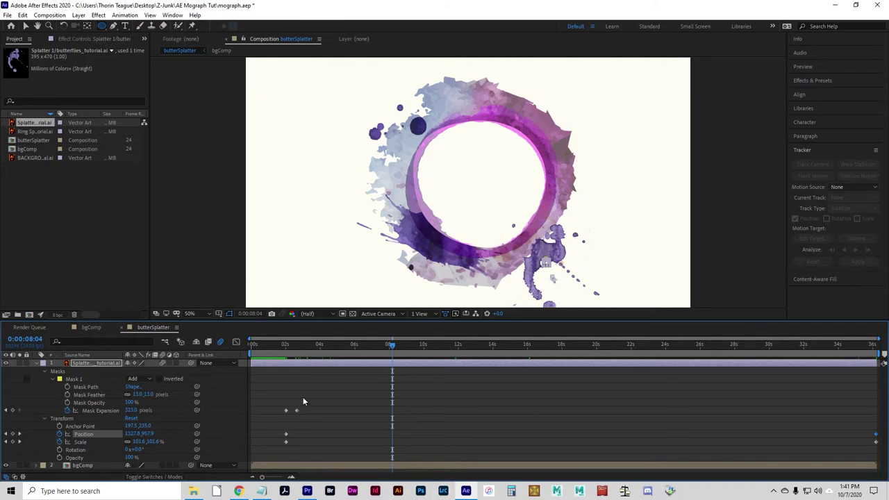
{"action": "left_click_drag", "start_coordinate": [329, 347], "coordinate": [280, 348]}
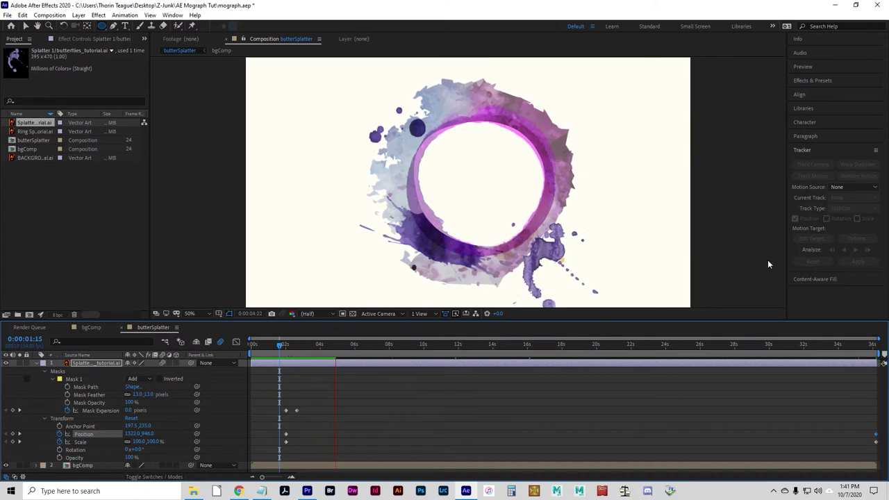
{"action": "mouse_move", "coordinate": [348, 345]}
{"action": "left_mouse_down"}
{"action": "mouse_move", "coordinate": [872, 345]}
{"action": "mouse_move", "coordinate": [350, 345]}
{"action": "left_mouse_up"}
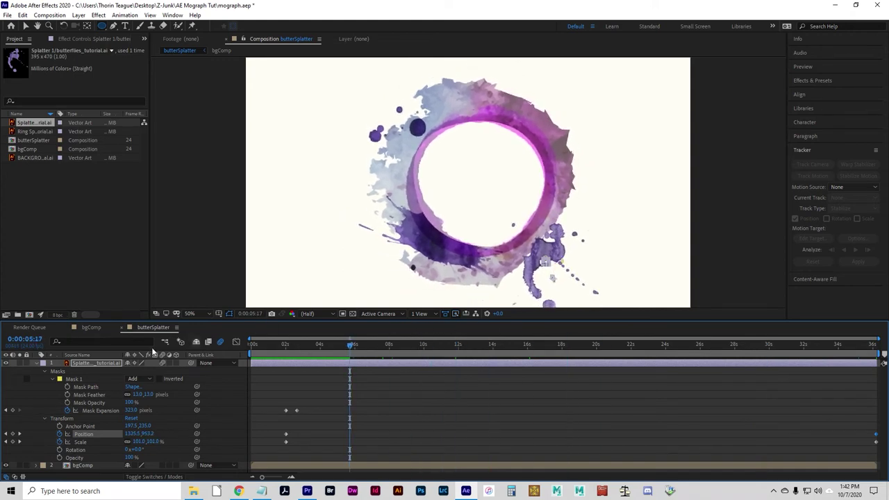
Import the Splatter 2 layer of butterflies_tutorial.ai and add it to the butterSplatter timeline
{"action": "left_click", "coordinate": [37, 363]}
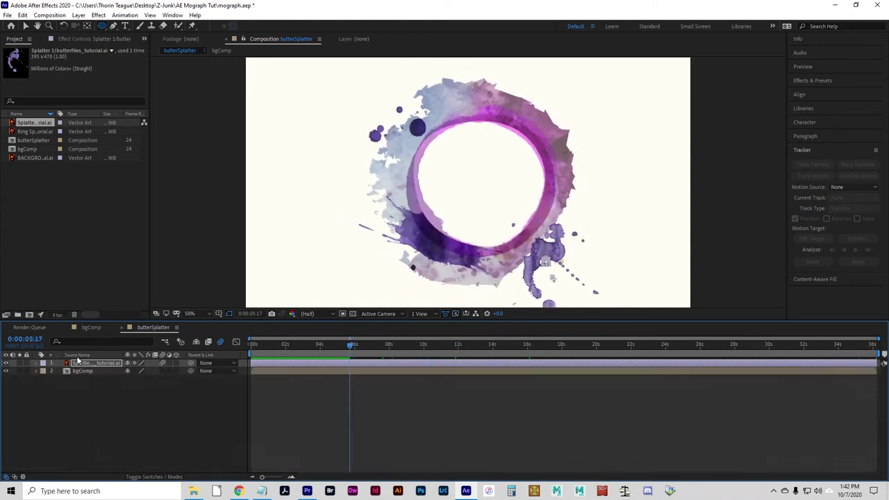
{"action": "double_click", "coordinate": [46, 226]}
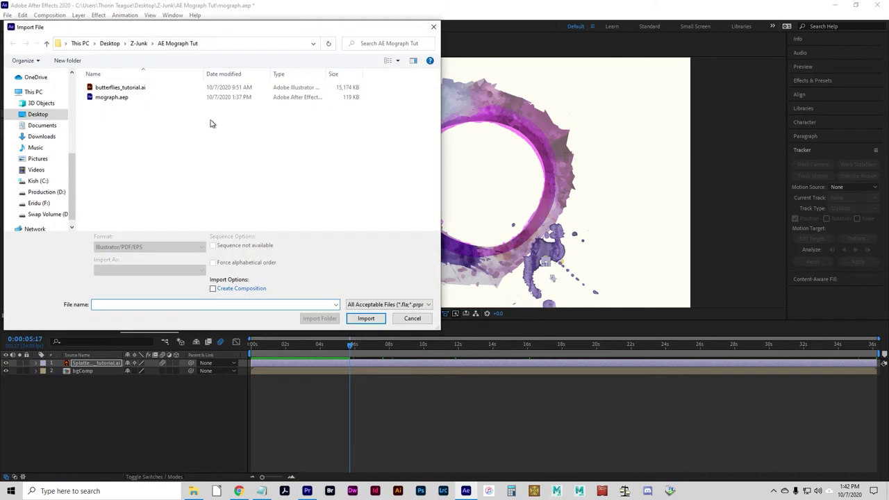
{"action": "left_click", "coordinate": [123, 89]}
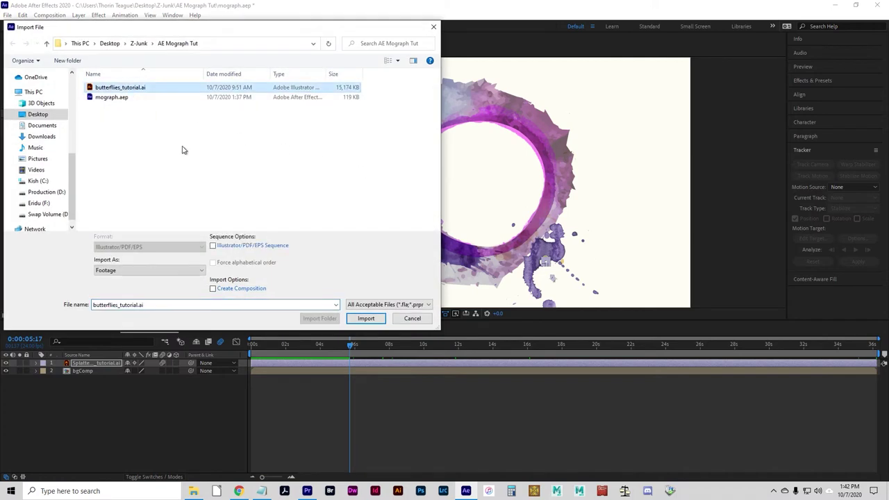
{"action": "left_click", "coordinate": [366, 318]}
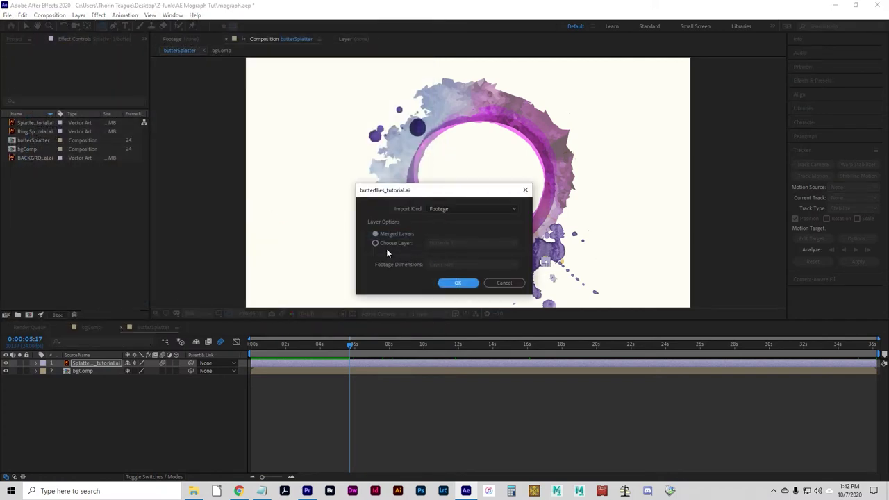
{"action": "left_click", "coordinate": [389, 244]}
{"action": "left_click", "coordinate": [482, 247]}
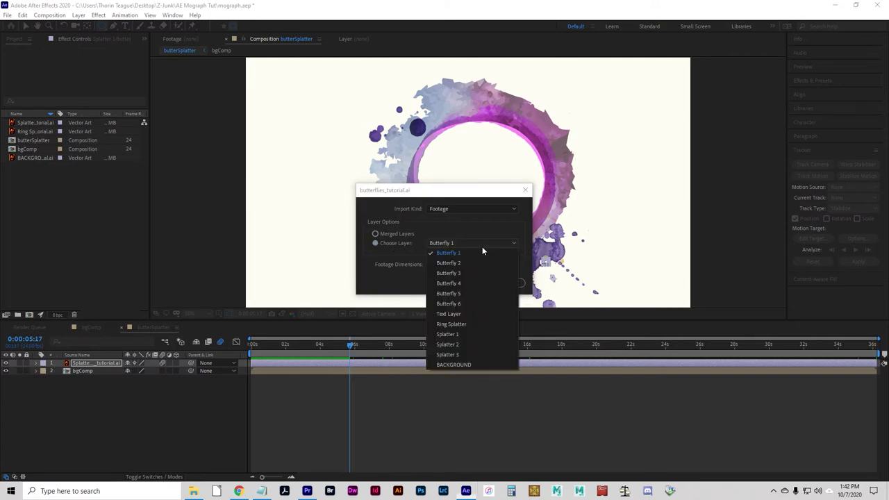
{"action": "left_click", "coordinate": [469, 346]}
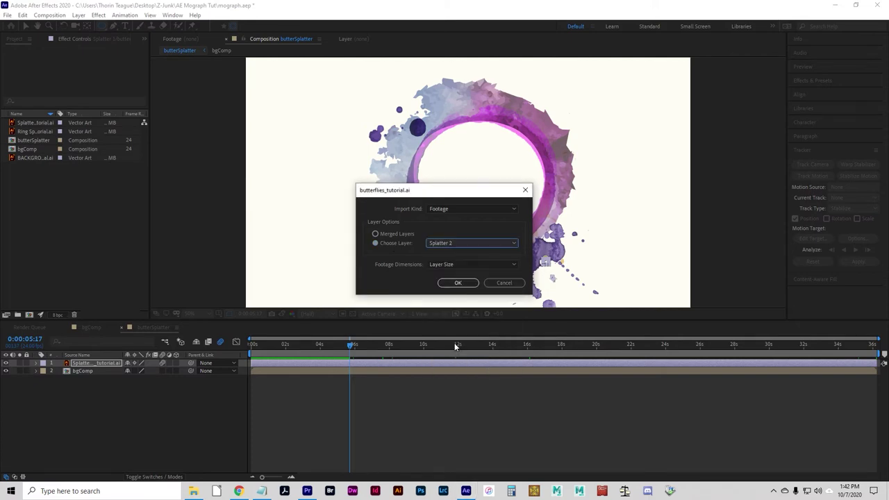
{"action": "left_click", "coordinate": [458, 283]}
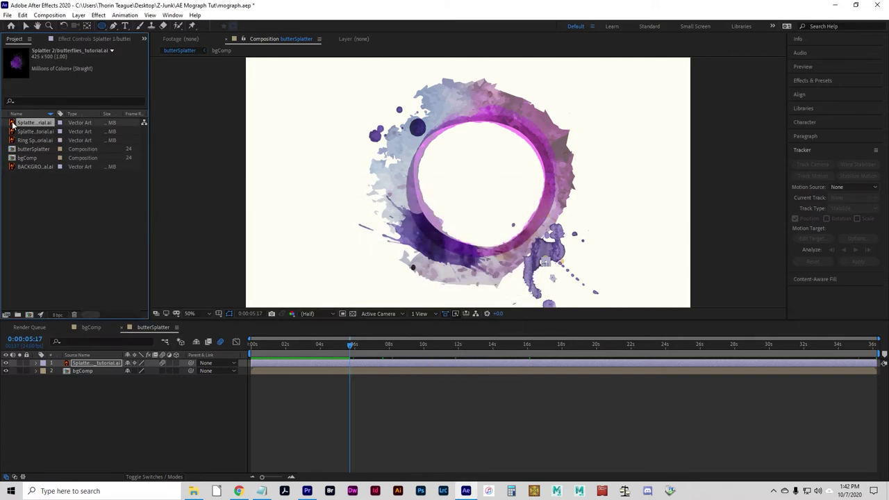
{"action": "left_click_drag", "start_coordinate": [9, 122], "coordinate": [85, 360]}
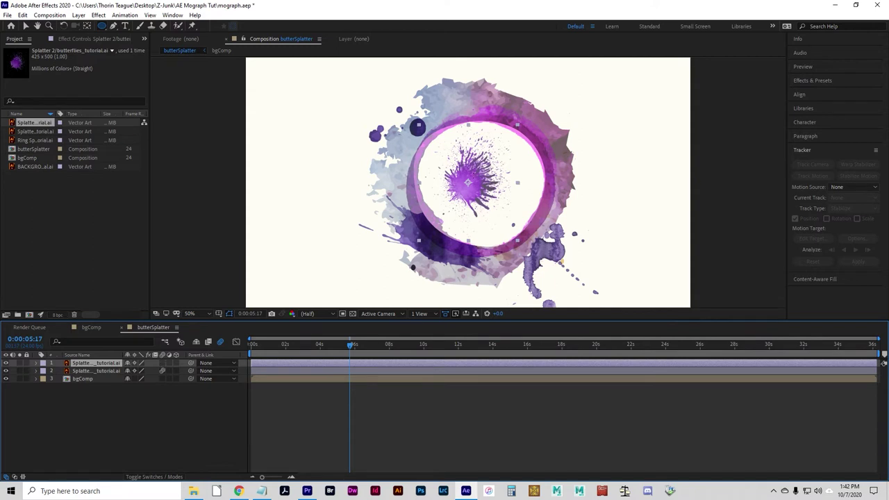
Move the Splatter 2 layer onto the ring's upper-right edge at Position 1436, 356
{"action": "left_click", "coordinate": [35, 363]}
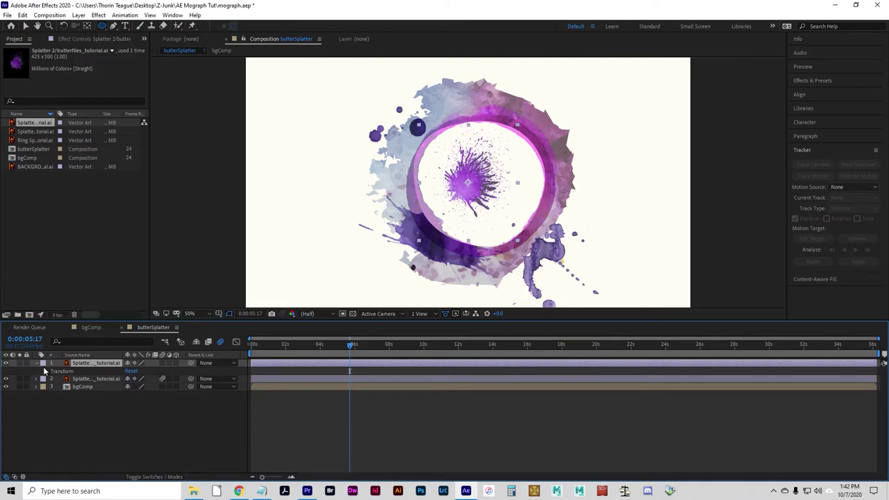
{"action": "left_click", "coordinate": [44, 372]}
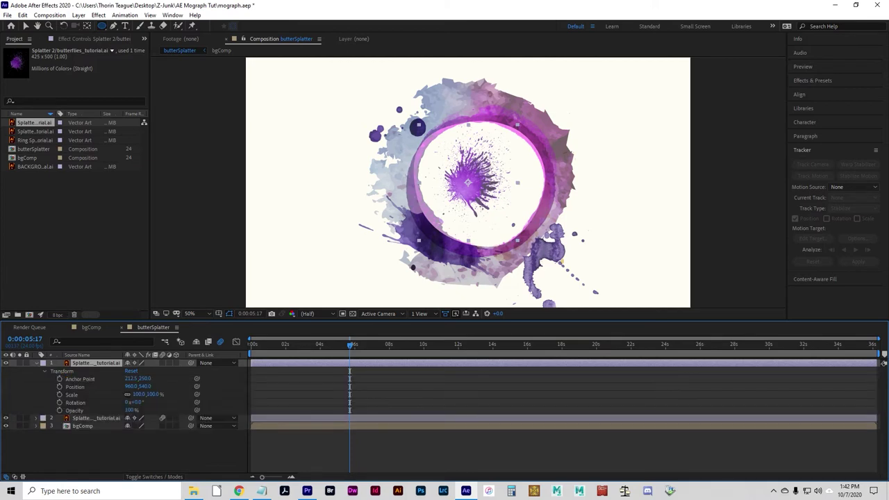
{"action": "key", "text": "v"}
{"action": "left_click_drag", "start_coordinate": [487, 186], "coordinate": [601, 142]}
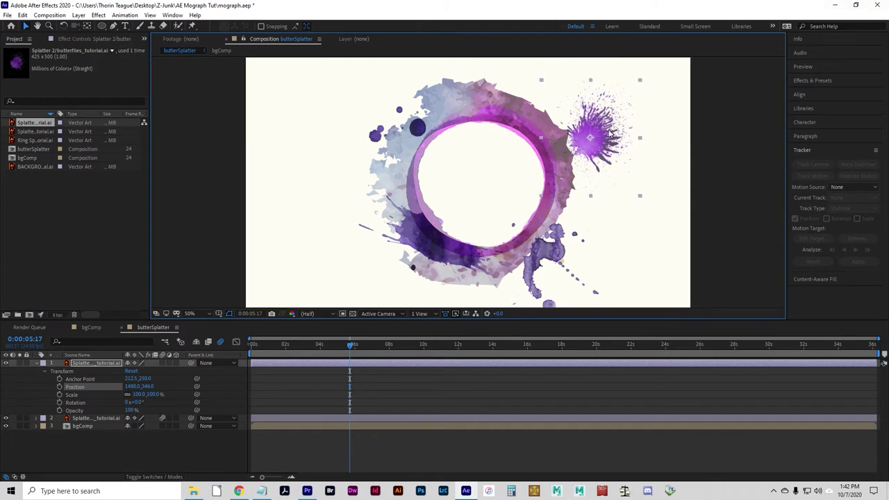
{"action": "mouse_move", "coordinate": [606, 133]}
{"action": "left_mouse_down"}
{"action": "mouse_move", "coordinate": [589, 149]}
{"action": "mouse_move", "coordinate": [596, 138]}
{"action": "left_mouse_up"}
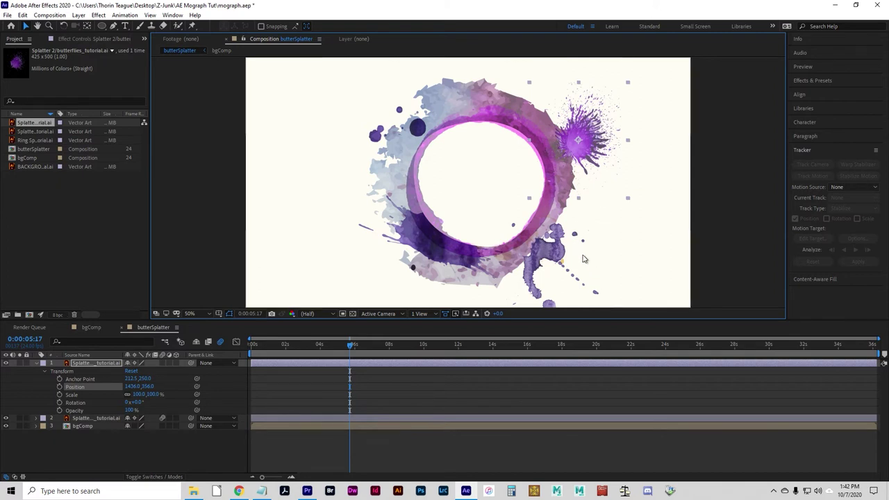
{"action": "left_click", "coordinate": [103, 26]}
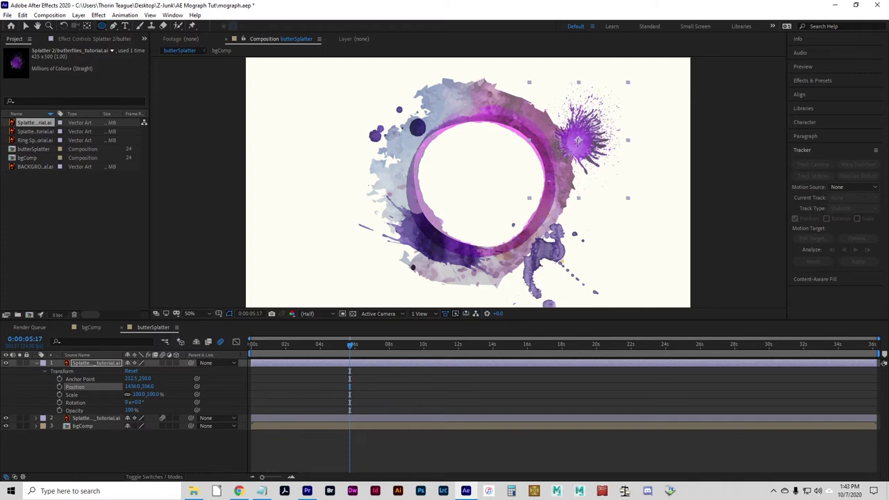
Draw a small circular Mask 1 on Splatter 2 that hides nearly all of the splat
{"action": "left_click_drag", "start_coordinate": [578, 140], "coordinate": [606, 171]}
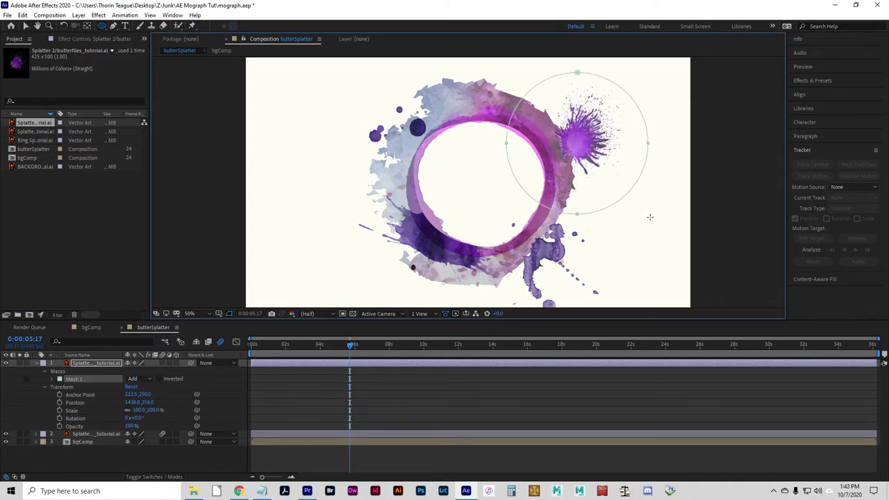
{"action": "left_click_drag", "start_coordinate": [650, 218], "coordinate": [579, 146]}
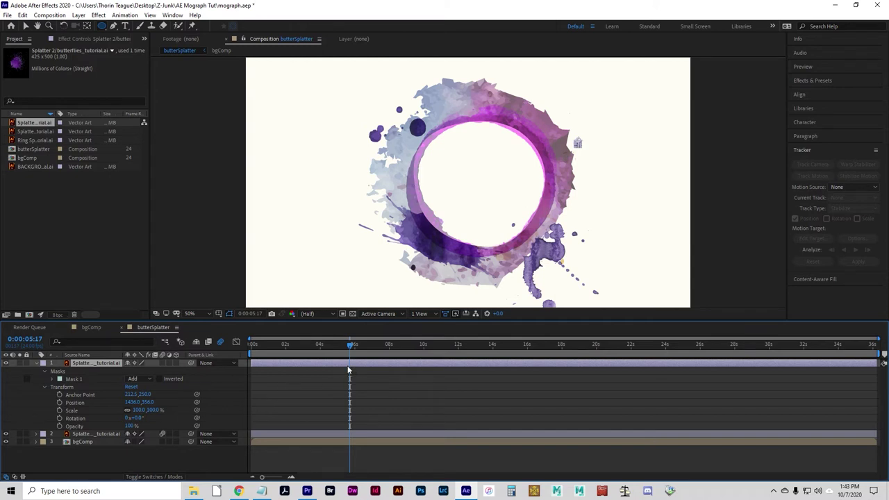
{"action": "mouse_move", "coordinate": [347, 353]}
{"action": "left_mouse_down"}
{"action": "mouse_move", "coordinate": [322, 345]}
{"action": "mouse_move", "coordinate": [349, 351]}
{"action": "mouse_move", "coordinate": [340, 349]}
{"action": "left_mouse_up"}
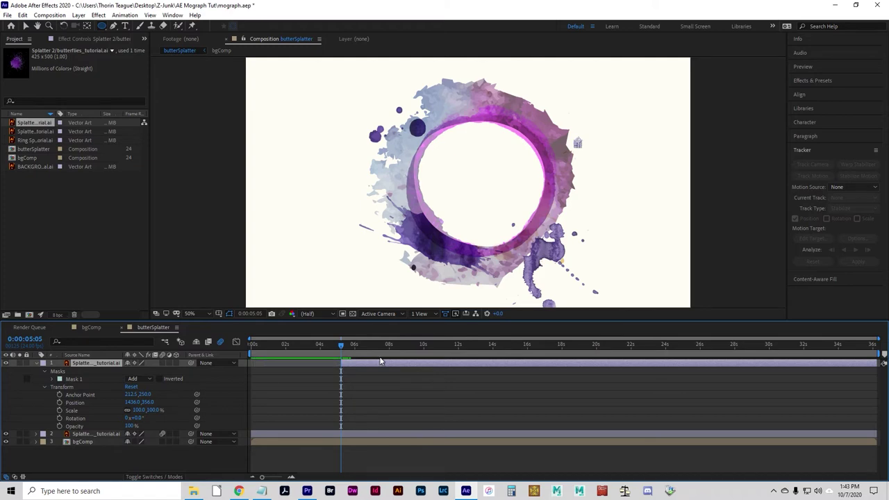
{"action": "left_click", "coordinate": [339, 361]}
{"action": "left_click", "coordinate": [342, 360]}
Give Splatter 2's Mask 1 an 8-pixel feather
{"action": "left_click", "coordinate": [81, 378]}
{"action": "left_click", "coordinate": [52, 379]}
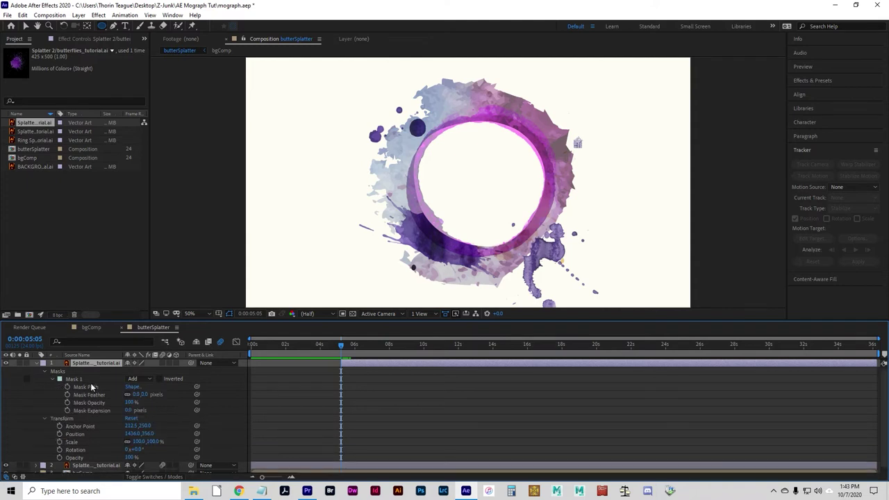
{"action": "left_click", "coordinate": [144, 394]}
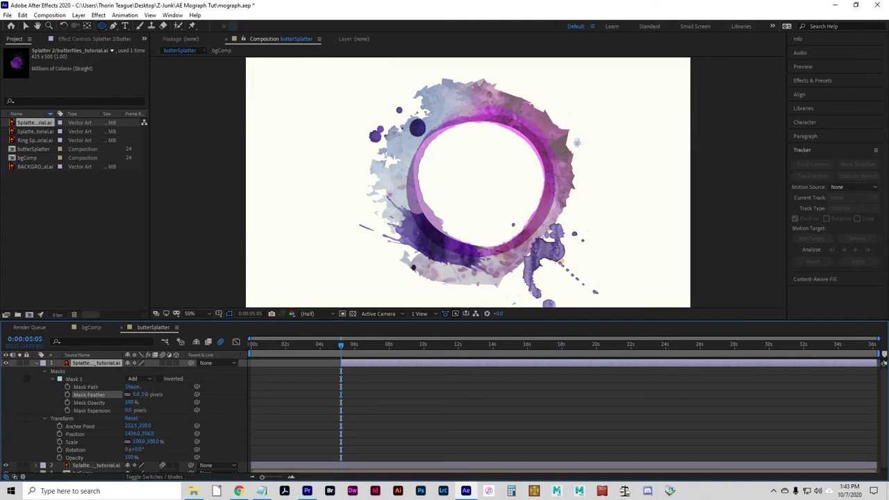
Keyframe Mask Expansion from 0 at 5:05 to 346 pixels at 6:03, then preview the burst
{"action": "left_click", "coordinate": [73, 378]}
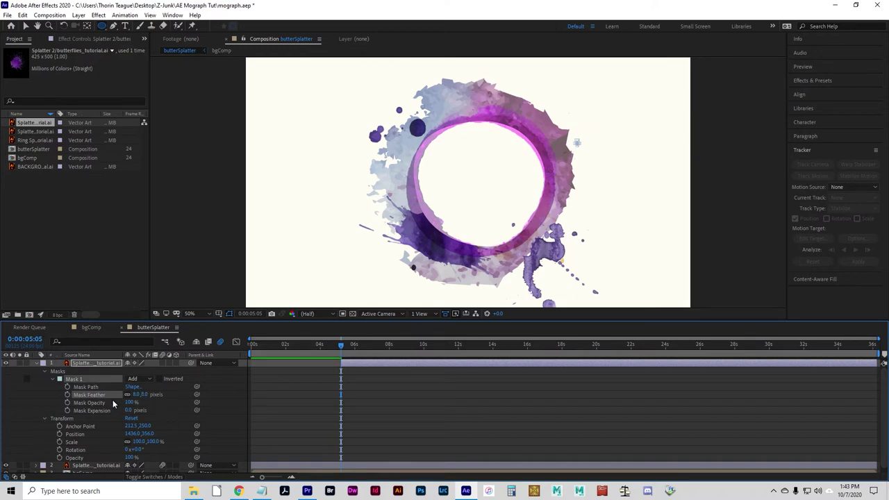
{"action": "left_click", "coordinate": [69, 403]}
{"action": "left_click", "coordinate": [68, 403]}
{"action": "left_click", "coordinate": [67, 411]}
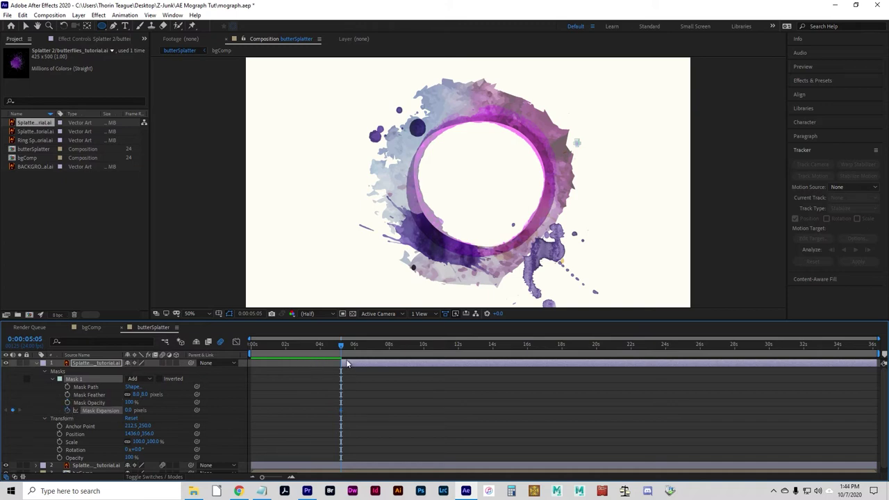
{"action": "left_click_drag", "start_coordinate": [343, 354], "coordinate": [359, 355]}
{"action": "left_click_drag", "start_coordinate": [136, 411], "coordinate": [255, 402]}
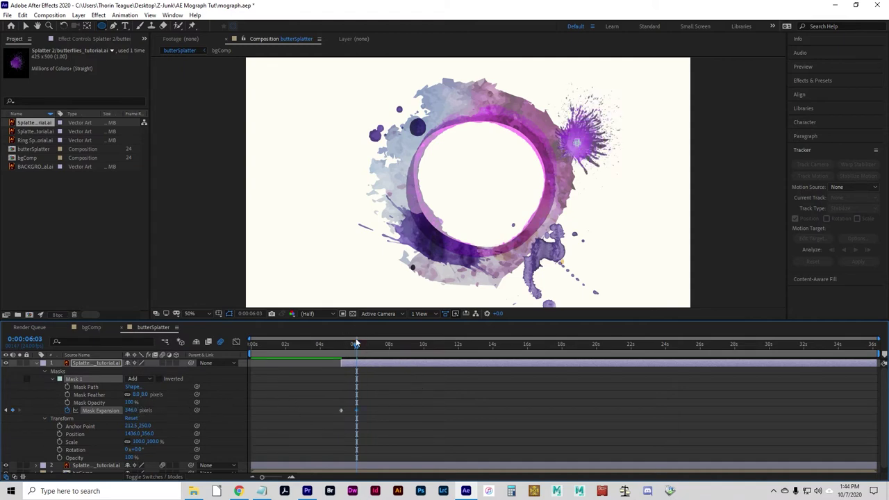
{"action": "mouse_move", "coordinate": [356, 345]}
{"action": "left_mouse_down"}
{"action": "mouse_move", "coordinate": [314, 344]}
{"action": "mouse_move", "coordinate": [380, 351]}
{"action": "mouse_move", "coordinate": [328, 344]}
{"action": "mouse_move", "coordinate": [355, 346]}
{"action": "left_mouse_up"}
{"action": "left_click_drag", "start_coordinate": [354, 357], "coordinate": [327, 348]}
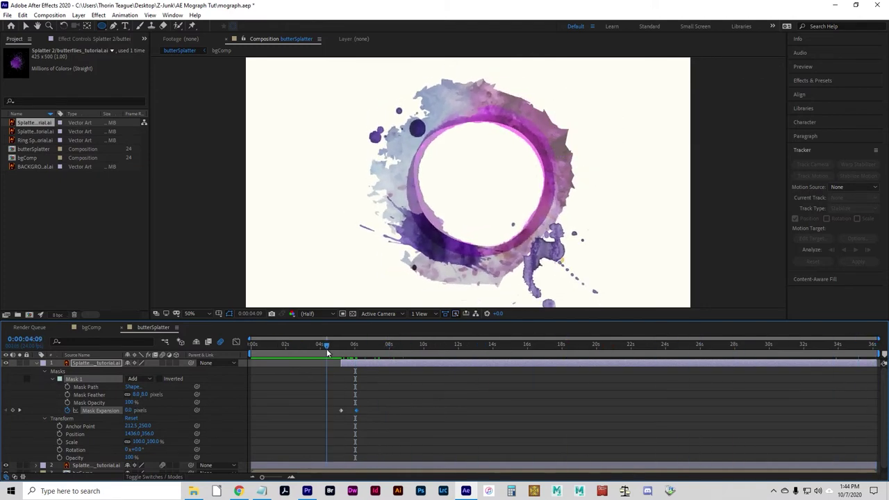
Keyframe Splatter 2's Scale and Position at 5:05 and shift its end-frame position right
{"action": "scroll", "coordinate": [106, 433], "scroll_direction": "down", "scroll_amount": 1}
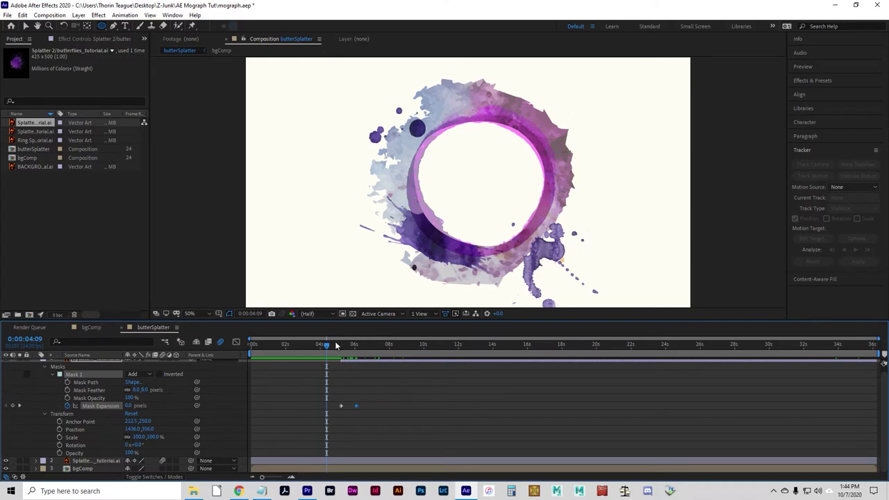
{"action": "left_click_drag", "start_coordinate": [342, 345], "coordinate": [357, 345]}
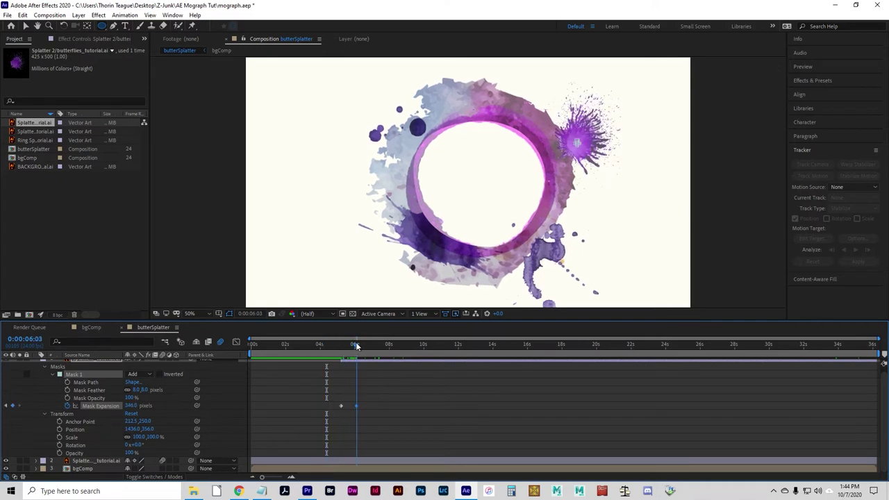
{"action": "left_click", "coordinate": [341, 344]}
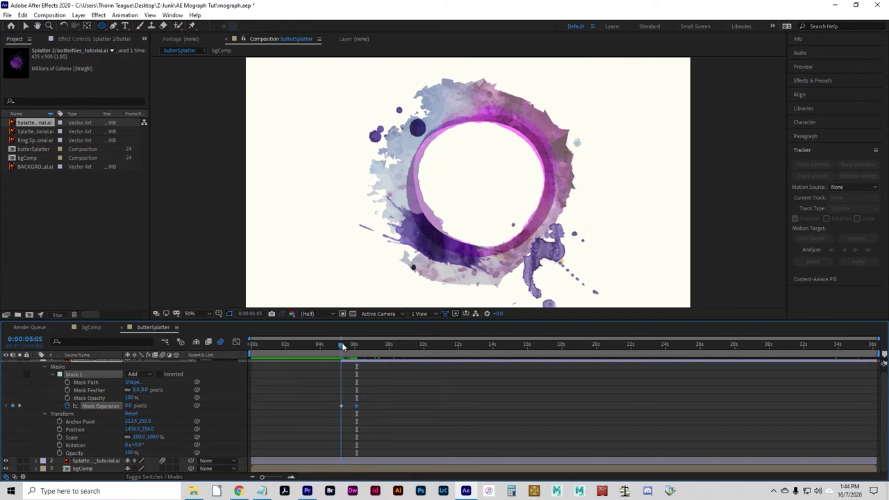
{"action": "left_click", "coordinate": [59, 437]}
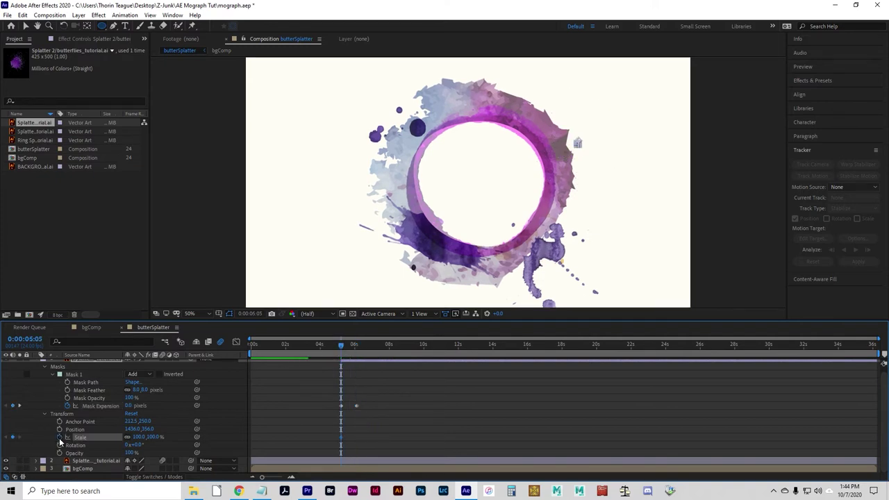
{"action": "left_click", "coordinate": [59, 430]}
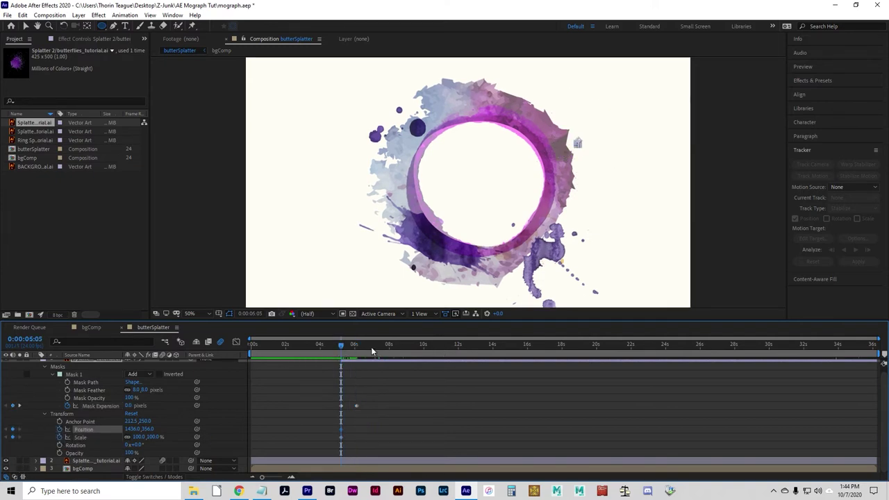
{"action": "left_click_drag", "start_coordinate": [369, 345], "coordinate": [885, 342]}
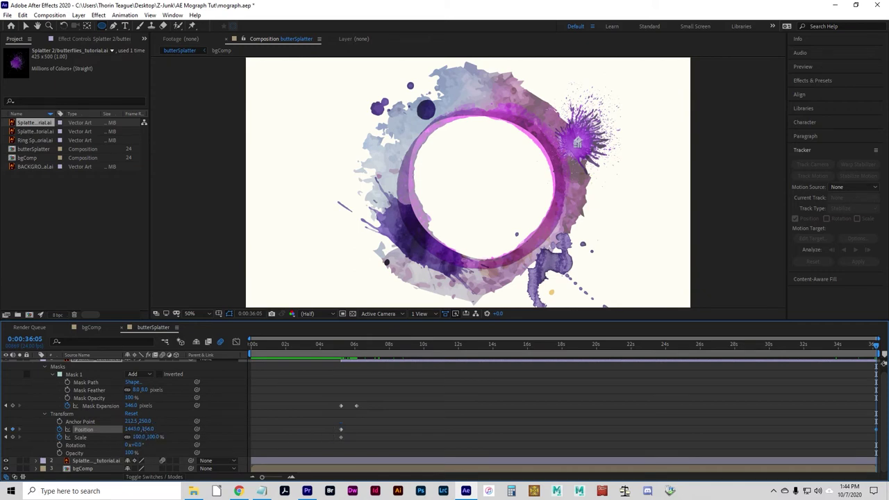
{"action": "left_click_drag", "start_coordinate": [151, 429], "coordinate": [96, 416]}
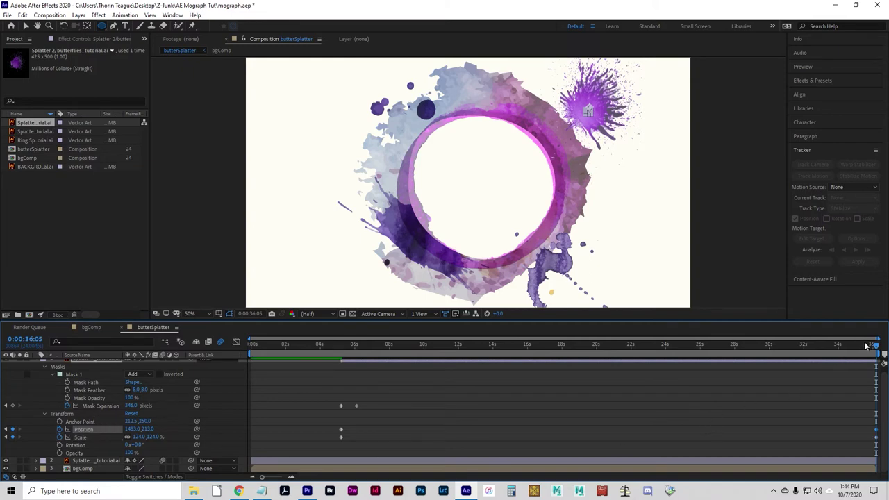
Refine the end keyframes so the splatter grows to 124% and drifts slightly up and right
{"action": "left_click_drag", "start_coordinate": [867, 345], "coordinate": [879, 375]}
{"action": "left_click_drag", "start_coordinate": [587, 111], "coordinate": [588, 119]}
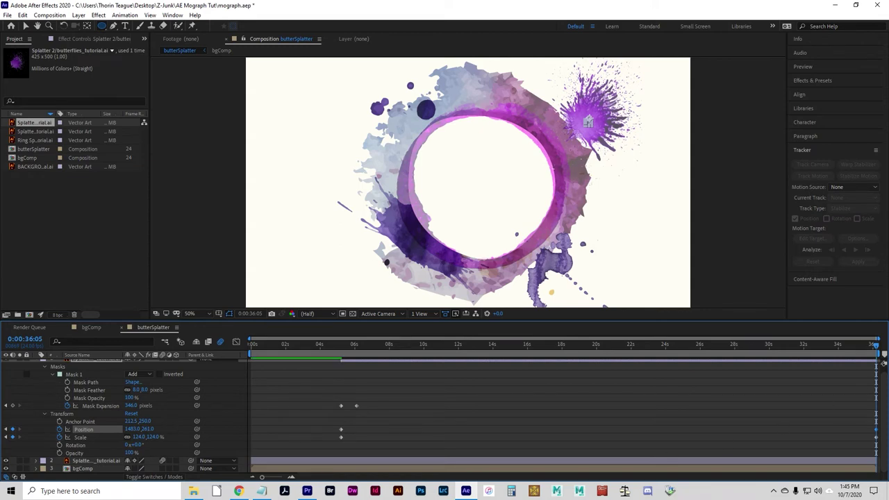
{"action": "mouse_move", "coordinate": [880, 352]}
{"action": "left_mouse_down"}
{"action": "mouse_move", "coordinate": [330, 345]}
{"action": "mouse_move", "coordinate": [877, 343]}
{"action": "left_mouse_up"}
{"action": "left_click", "coordinate": [143, 421]}
{"action": "left_click_drag", "start_coordinate": [147, 431], "coordinate": [195, 427]}
{"action": "left_click_drag", "start_coordinate": [877, 345], "coordinate": [877, 379]}
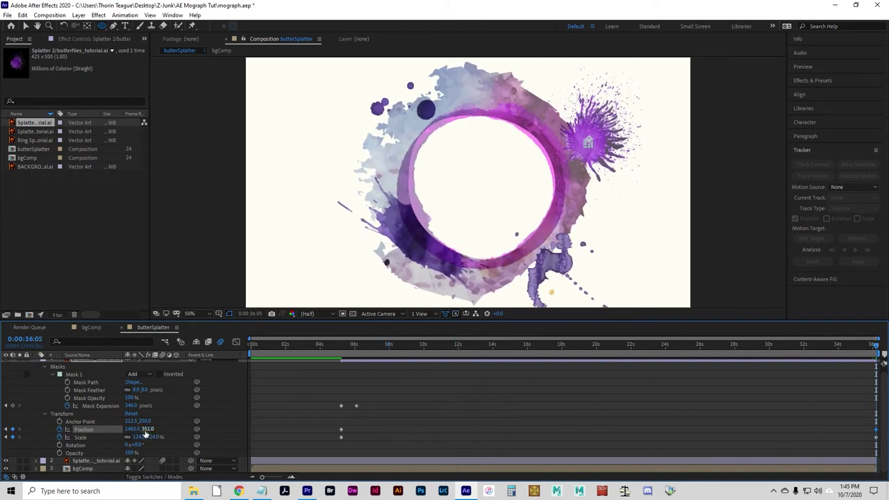
{"action": "left_click_drag", "start_coordinate": [588, 142], "coordinate": [588, 139]}
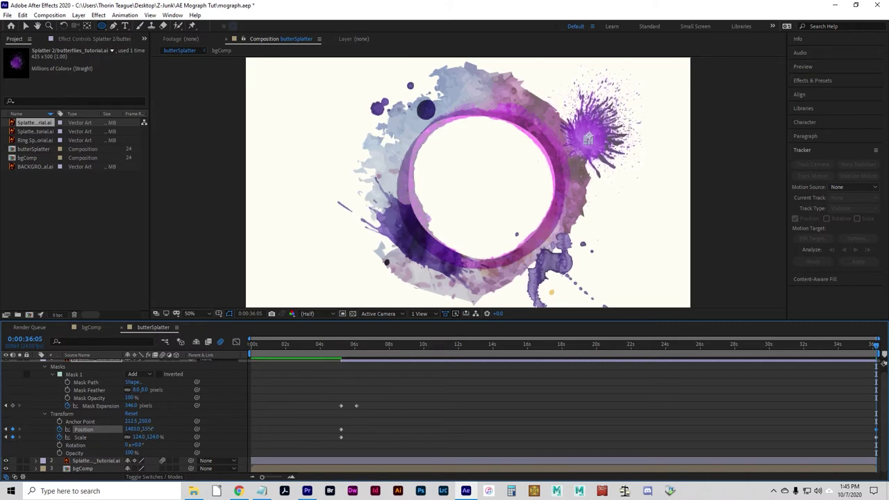
{"action": "key", "text": "shift+Up"}
{"action": "key", "text": "shift+Up"}
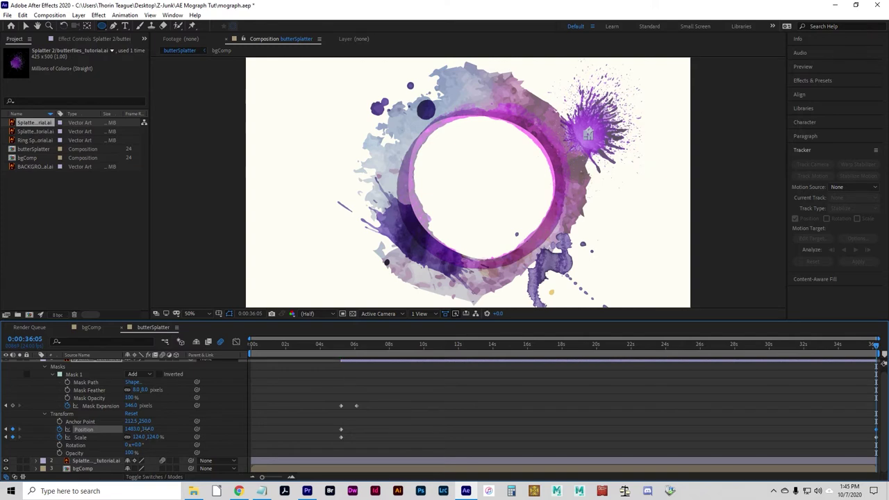
{"action": "left_click_drag", "start_coordinate": [400, 343], "coordinate": [196, 342]}
Play a preview of the animation and return to the comp's start
{"action": "key", "text": "space"}
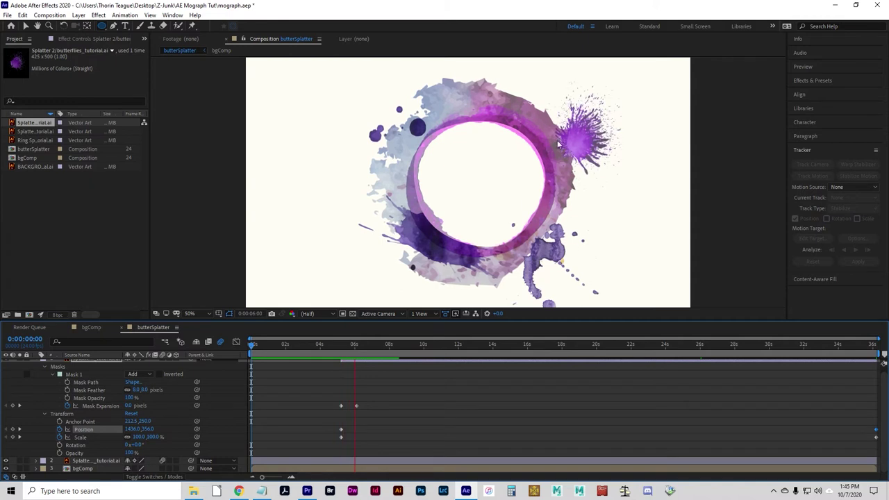
{"action": "mouse_move", "coordinate": [275, 346]}
{"action": "left_mouse_down"}
{"action": "mouse_move", "coordinate": [302, 348]}
{"action": "mouse_move", "coordinate": [245, 351]}
{"action": "mouse_move", "coordinate": [290, 348]}
{"action": "left_mouse_up"}
{"action": "scroll", "coordinate": [50, 382], "scroll_direction": "up", "scroll_amount": 1}
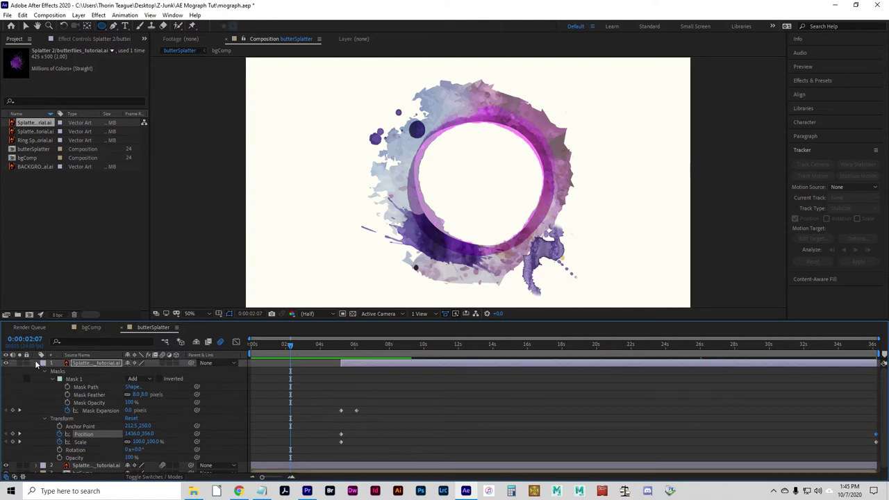
Trim the second splatter layer to start at its first keyframe at 2 seconds, then preview
{"action": "left_click", "coordinate": [34, 370]}
{"action": "left_click", "coordinate": [37, 363]}
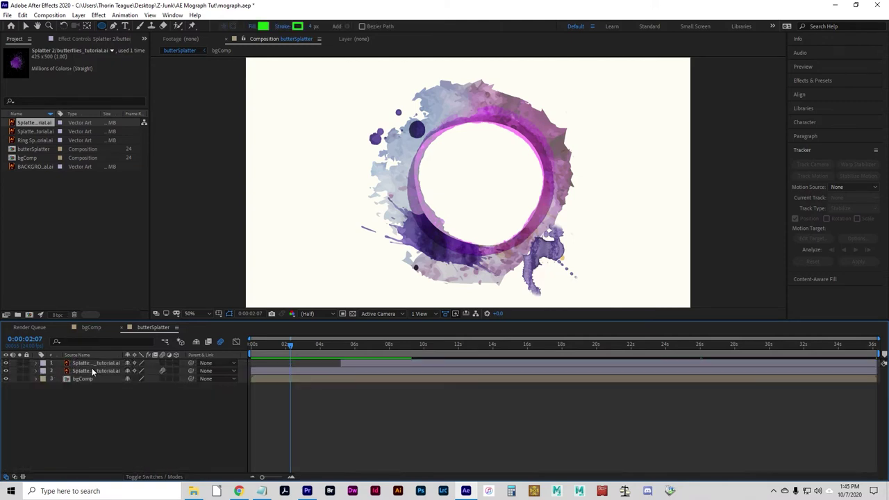
{"action": "left_click", "coordinate": [36, 371]}
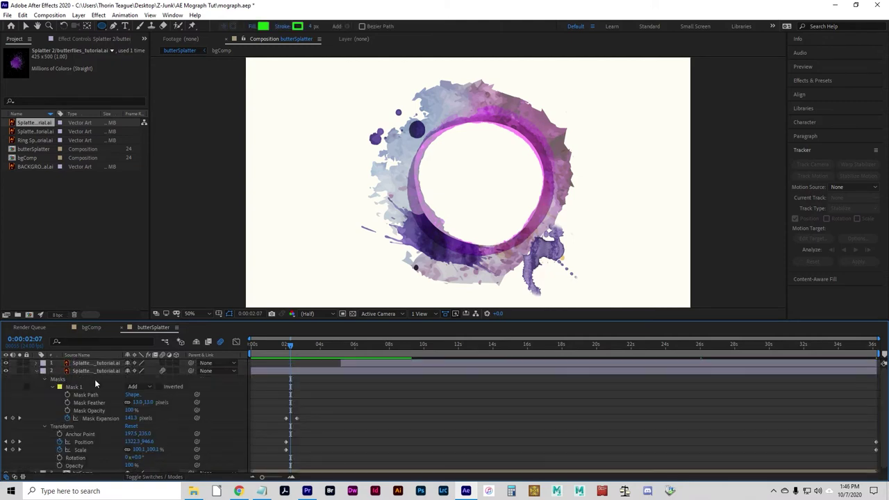
{"action": "left_click", "coordinate": [286, 345]}
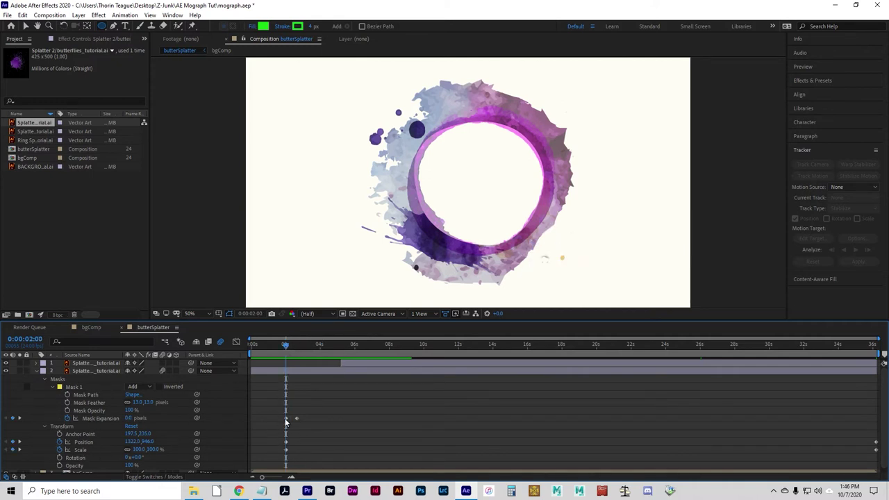
{"action": "mouse_move", "coordinate": [294, 343]}
{"action": "left_mouse_down"}
{"action": "mouse_move", "coordinate": [326, 343]}
{"action": "mouse_move", "coordinate": [276, 335]}
{"action": "mouse_move", "coordinate": [383, 338]}
{"action": "mouse_move", "coordinate": [278, 339]}
{"action": "mouse_move", "coordinate": [293, 343]}
{"action": "mouse_move", "coordinate": [285, 343]}
{"action": "left_mouse_up"}
{"action": "left_click", "coordinate": [98, 371]}
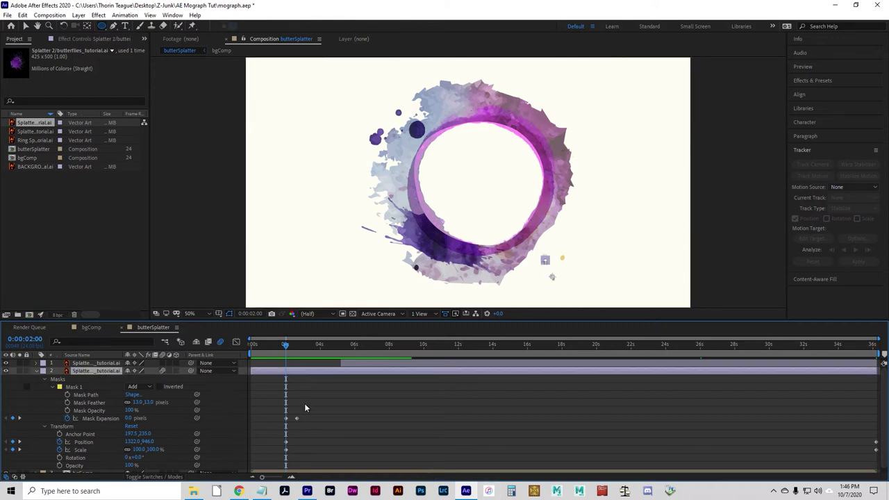
{"action": "key", "text": "alt+bracketleft"}
{"action": "left_click_drag", "start_coordinate": [282, 347], "coordinate": [203, 345]}
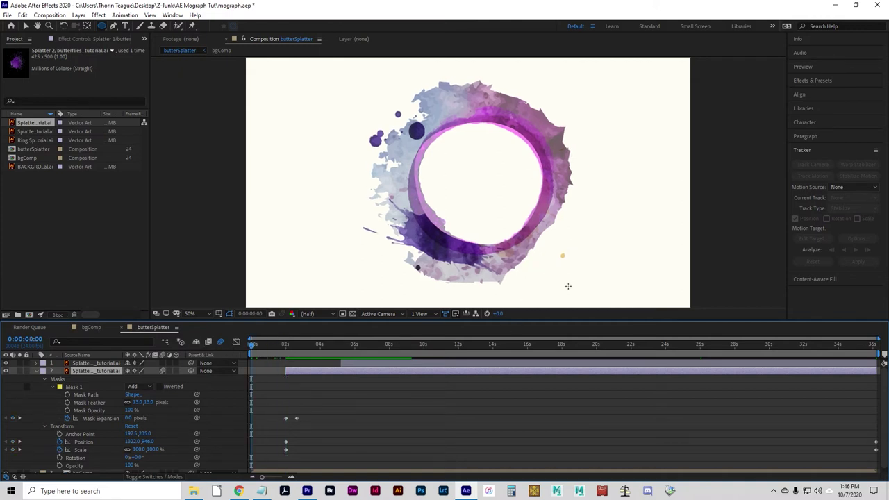
{"action": "key", "text": "space"}
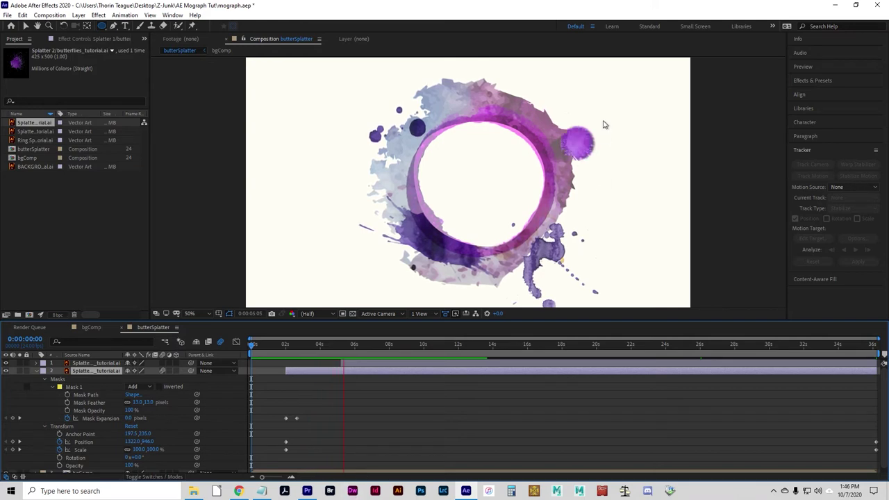
Stop the preview and check the timing of the Mask Expansion keyframes
{"action": "key", "text": "space"}
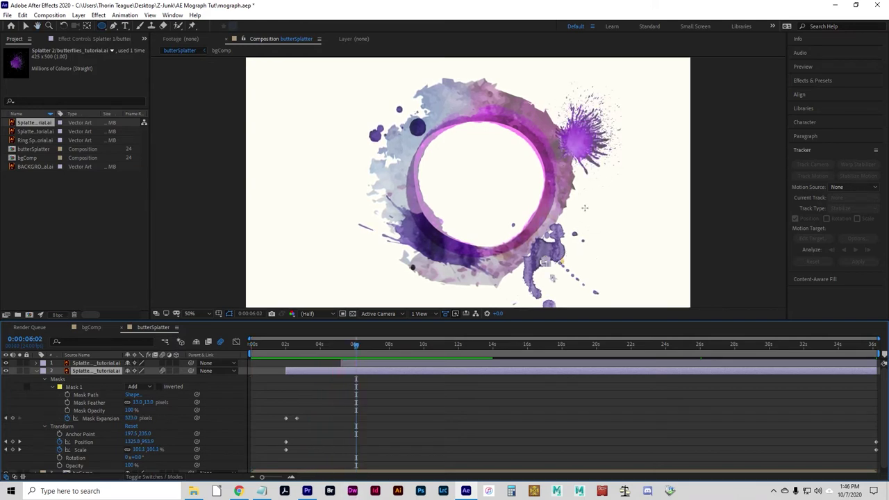
{"action": "left_click", "coordinate": [296, 418]}
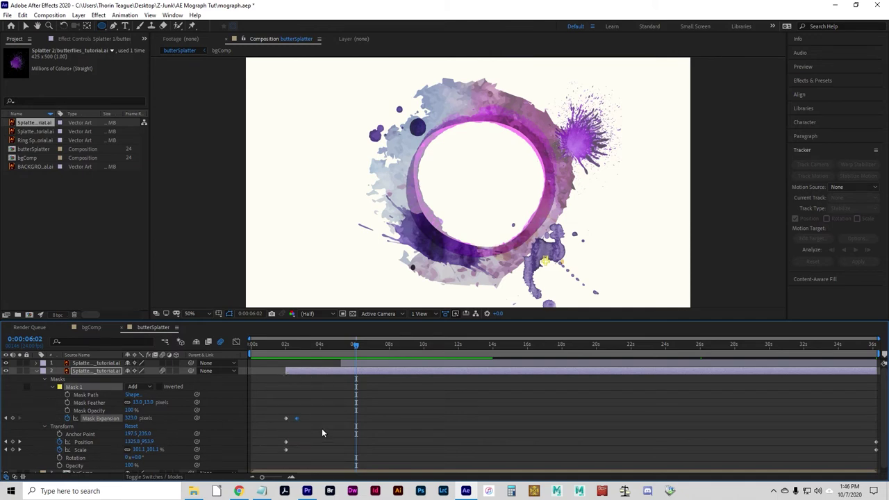
{"action": "left_click", "coordinate": [295, 420]}
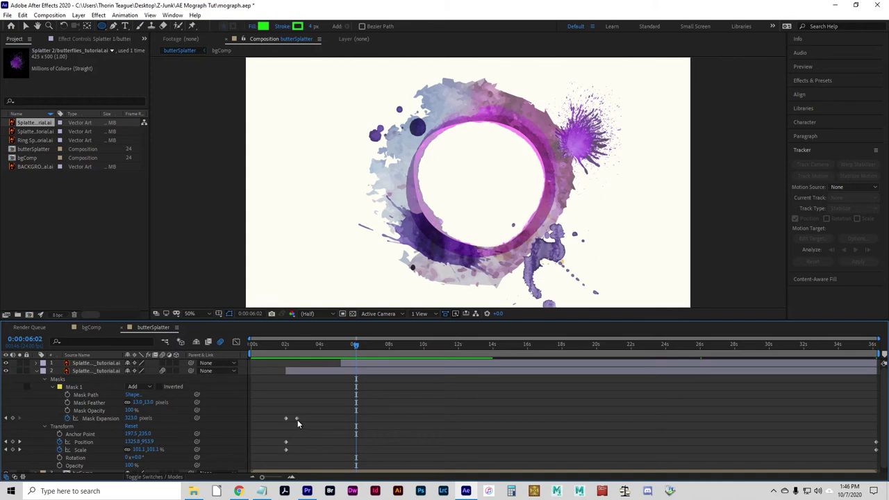
{"action": "left_click", "coordinate": [296, 418]}
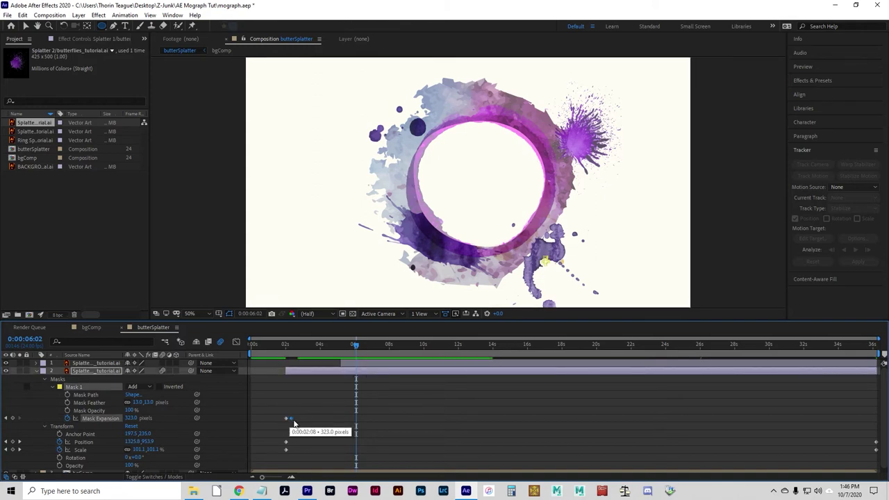
{"action": "left_click_drag", "start_coordinate": [278, 344], "coordinate": [241, 361]}
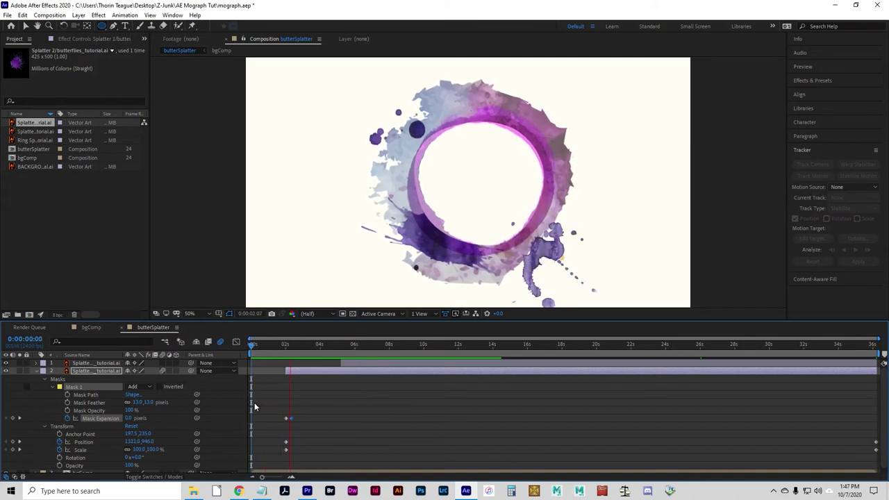
{"action": "key", "text": "space"}
Move the top splatter's 346-pixel Expansion keyframe to 5:10, beside the first, and preview
{"action": "left_click", "coordinate": [36, 371]}
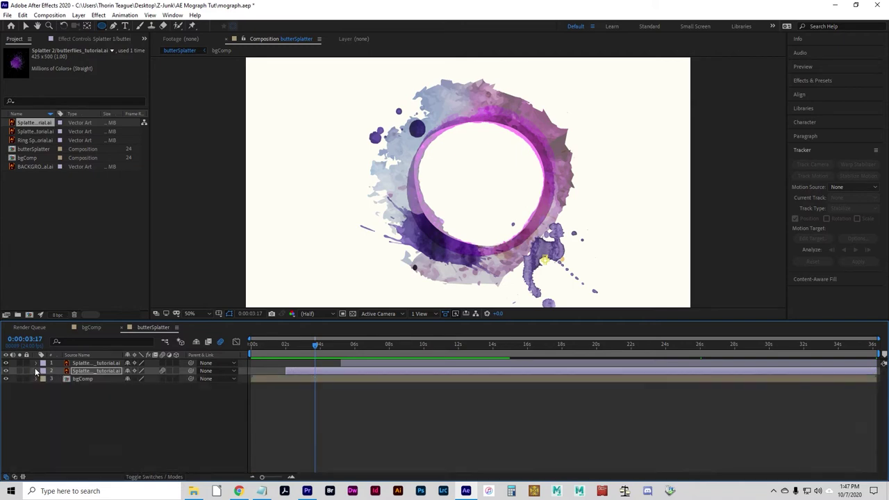
{"action": "left_click", "coordinate": [36, 364]}
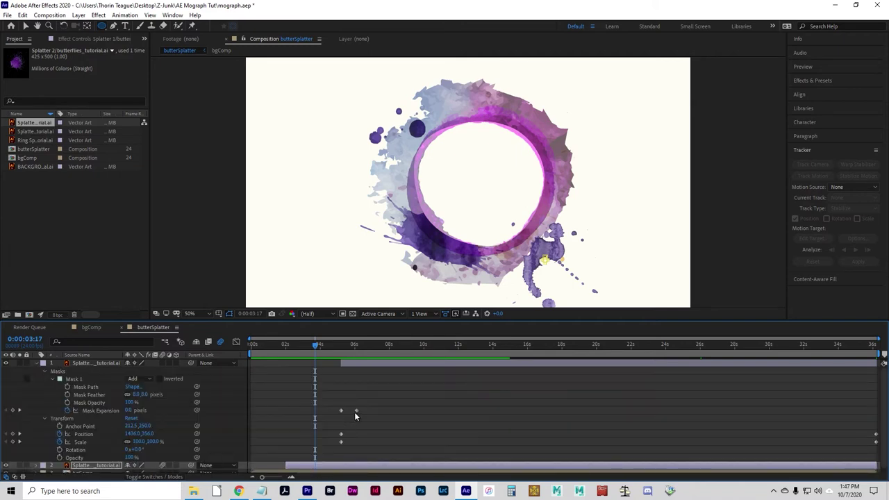
{"action": "left_click_drag", "start_coordinate": [356, 411], "coordinate": [342, 411]}
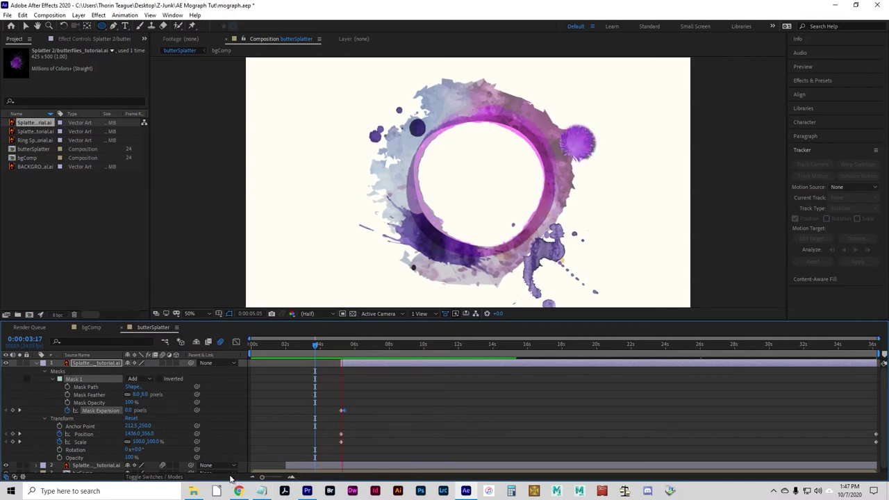
{"action": "key", "text": "space"}
Import the Splatter 1 layer of butterflies_tutorial.ai by mistake, then delete it from the project
{"action": "left_click", "coordinate": [37, 362]}
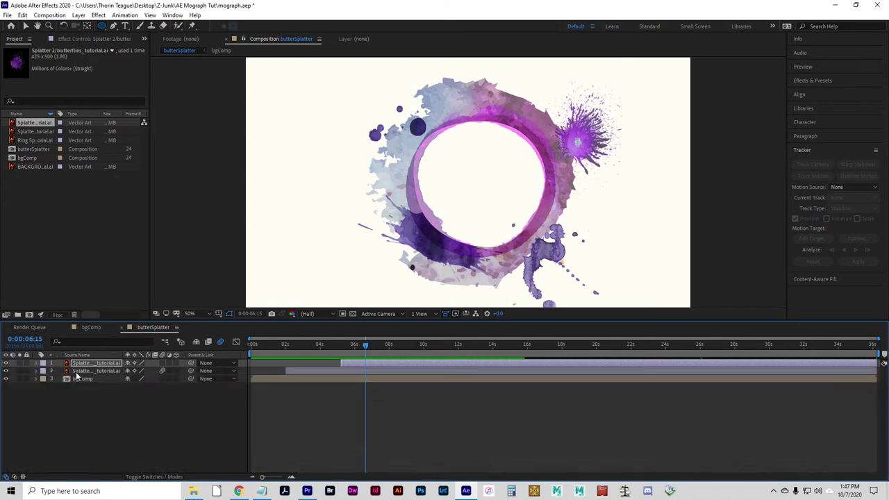
{"action": "left_click", "coordinate": [177, 435]}
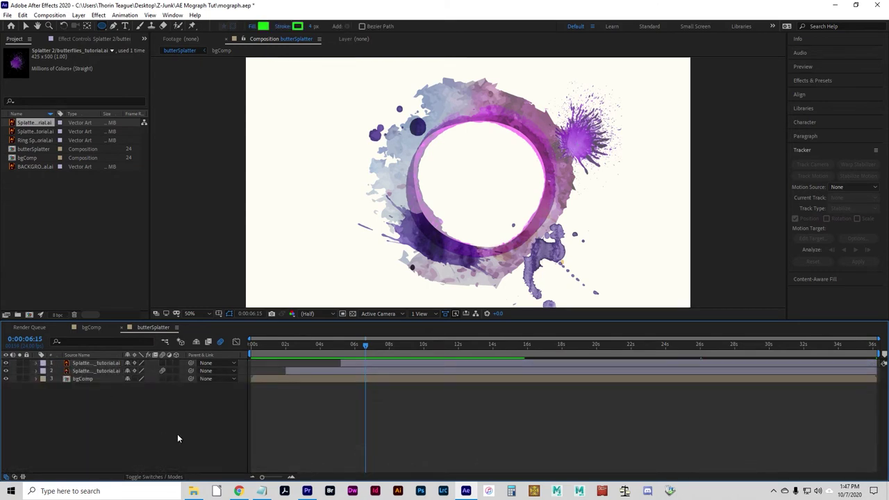
{"action": "double_click", "coordinate": [55, 247]}
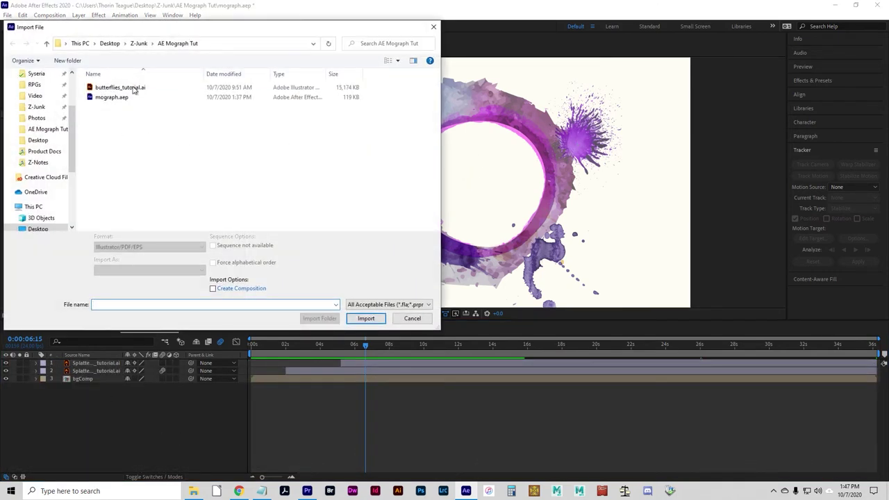
{"action": "left_click", "coordinate": [134, 91]}
{"action": "left_click", "coordinate": [366, 318]}
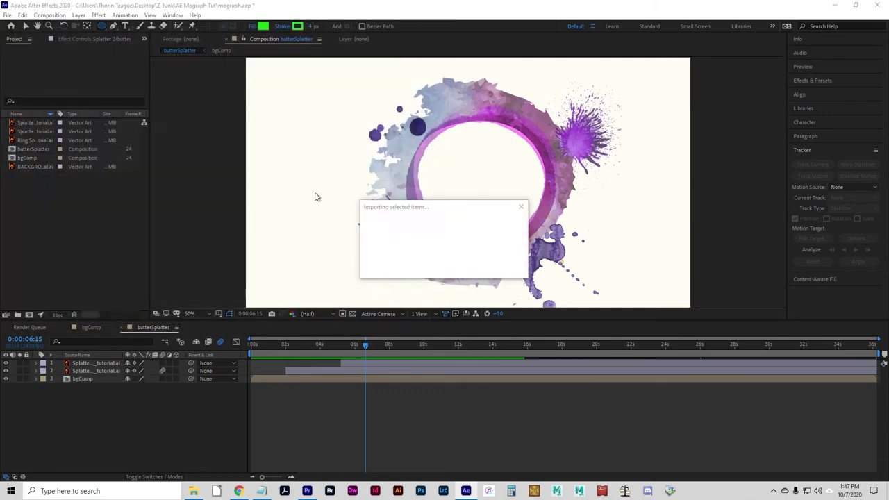
{"action": "left_click", "coordinate": [393, 243]}
{"action": "left_click", "coordinate": [471, 243]}
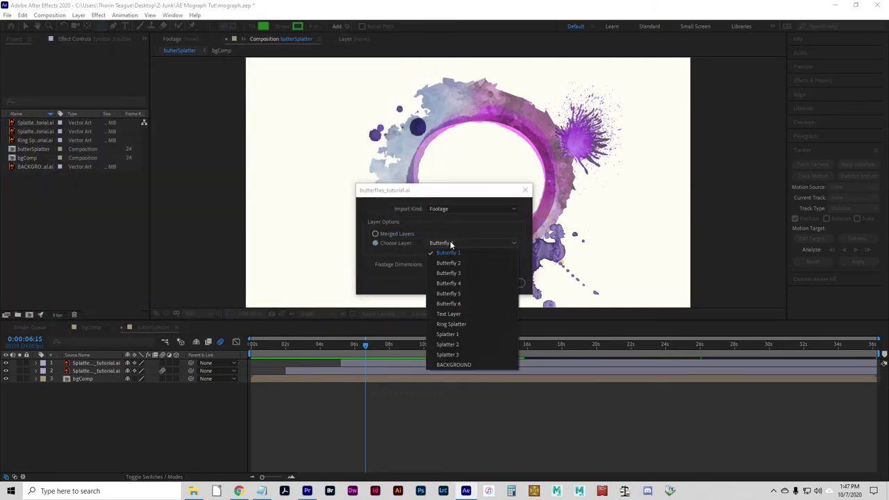
{"action": "left_click", "coordinate": [475, 334]}
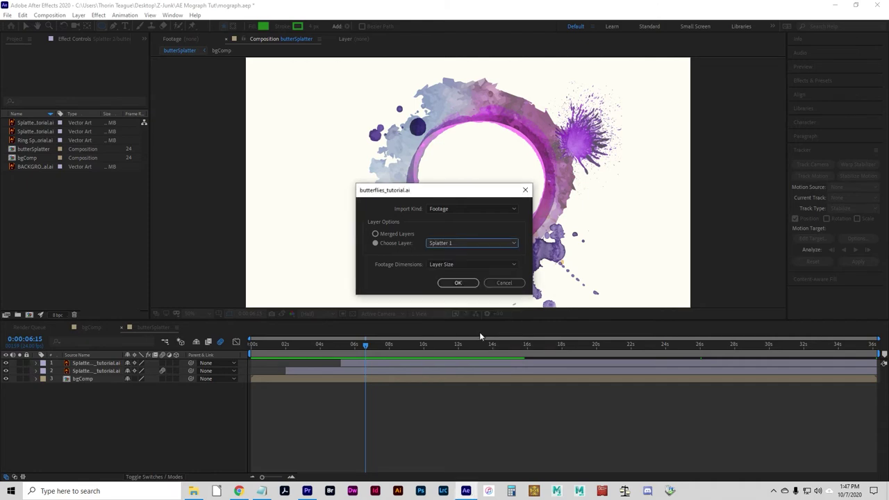
{"action": "left_click", "coordinate": [458, 283]}
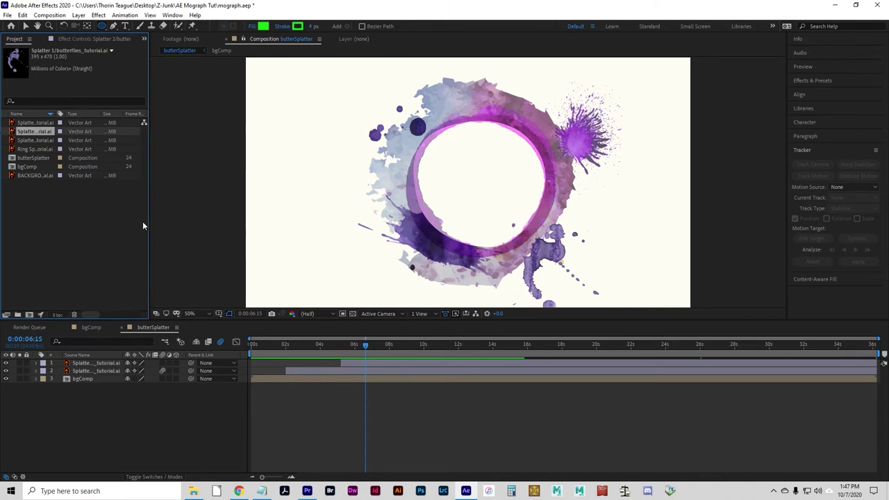
{"action": "key", "text": "Delete"}
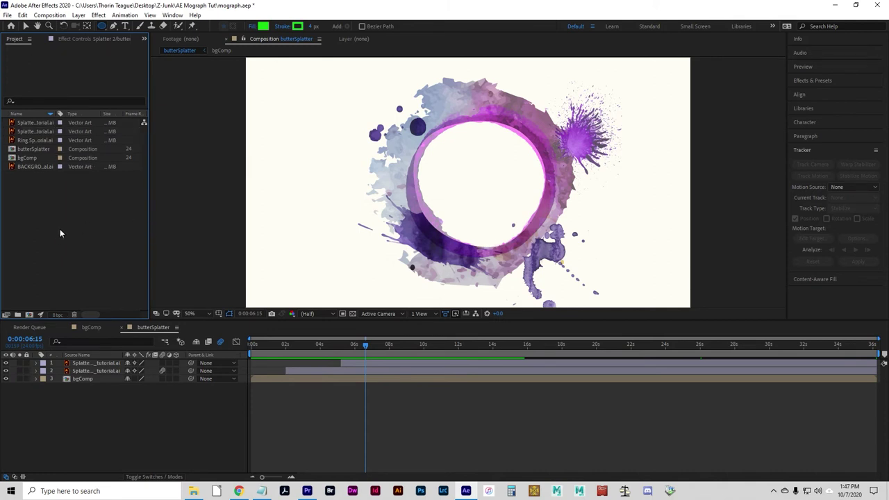
Import the Splatter 3 layer of butterflies_tutorial.ai as footage
{"action": "double_click", "coordinate": [59, 233]}
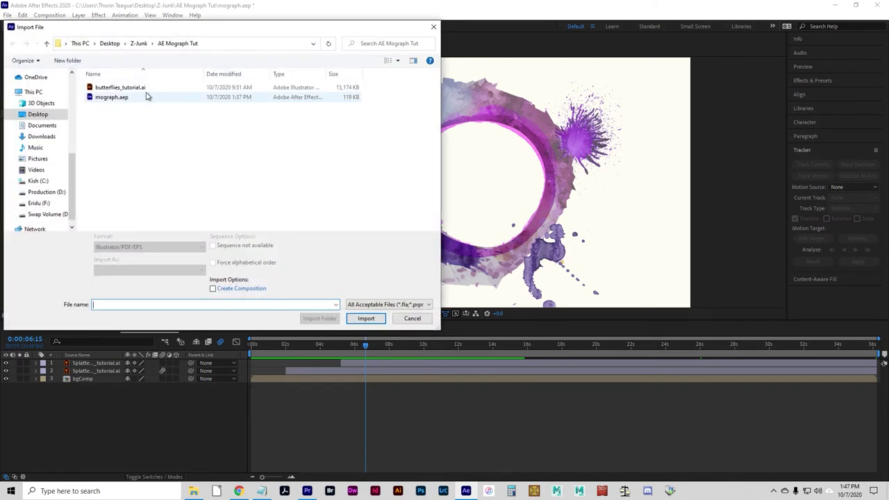
{"action": "left_click", "coordinate": [150, 89]}
{"action": "left_click", "coordinate": [366, 319]}
{"action": "left_click", "coordinate": [374, 245]}
{"action": "left_click", "coordinate": [460, 244]}
{"action": "left_click", "coordinate": [471, 356]}
{"action": "left_click", "coordinate": [476, 284]}
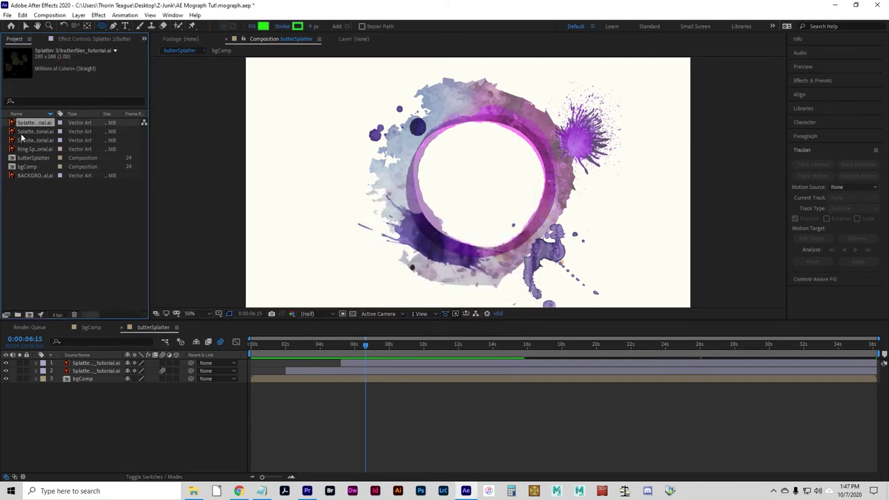
Add Splatter 3 atop the comp and place the green splat at the ring's upper left
{"action": "left_click_drag", "start_coordinate": [12, 122], "coordinate": [120, 363]}
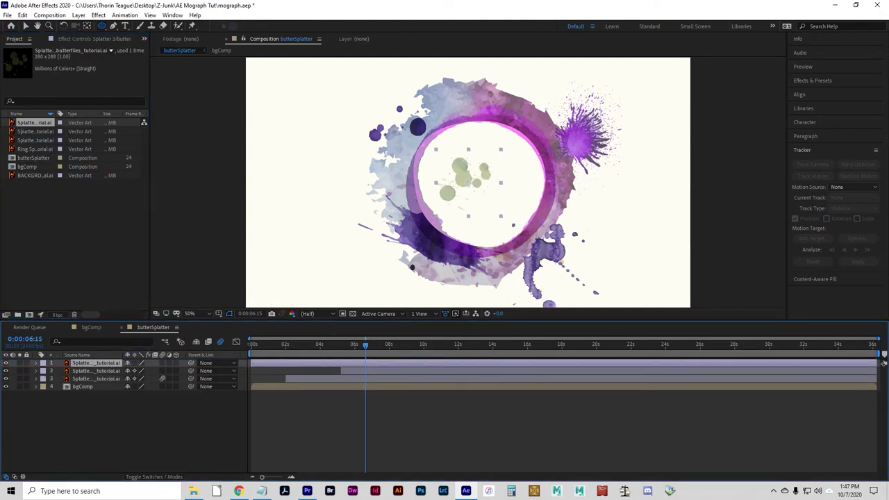
{"action": "key", "text": "v"}
{"action": "left_click_drag", "start_coordinate": [457, 192], "coordinate": [341, 203]}
{"action": "mouse_move", "coordinate": [398, 119]}
{"action": "left_mouse_down"}
{"action": "mouse_move", "coordinate": [396, 109]}
{"action": "mouse_move", "coordinate": [389, 126]}
{"action": "left_mouse_up"}
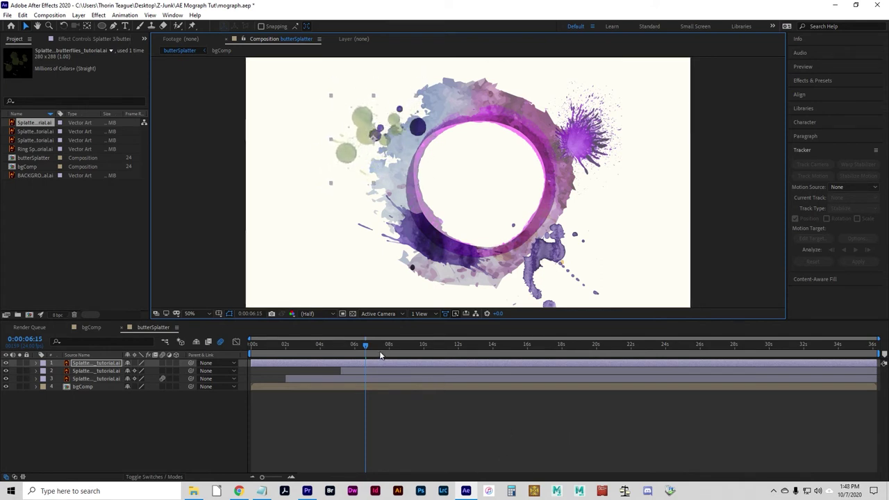
{"action": "left_click_drag", "start_coordinate": [357, 351], "coordinate": [390, 353]}
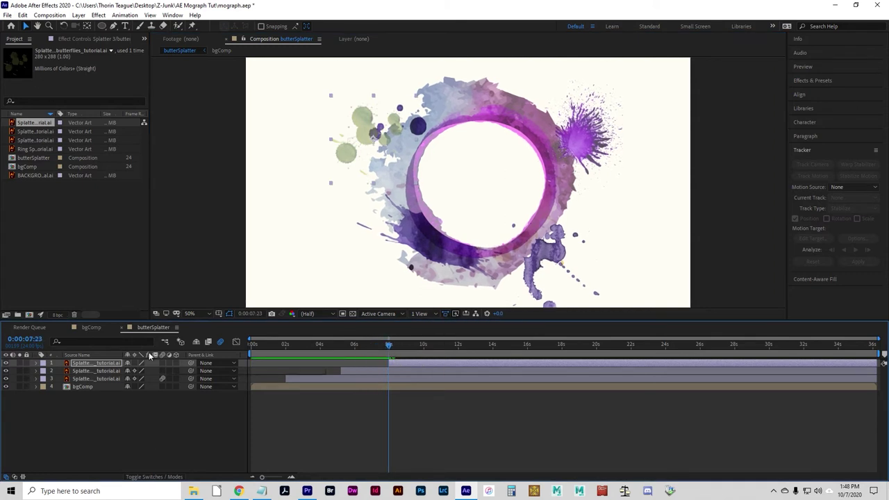
{"action": "left_click", "coordinate": [36, 363]}
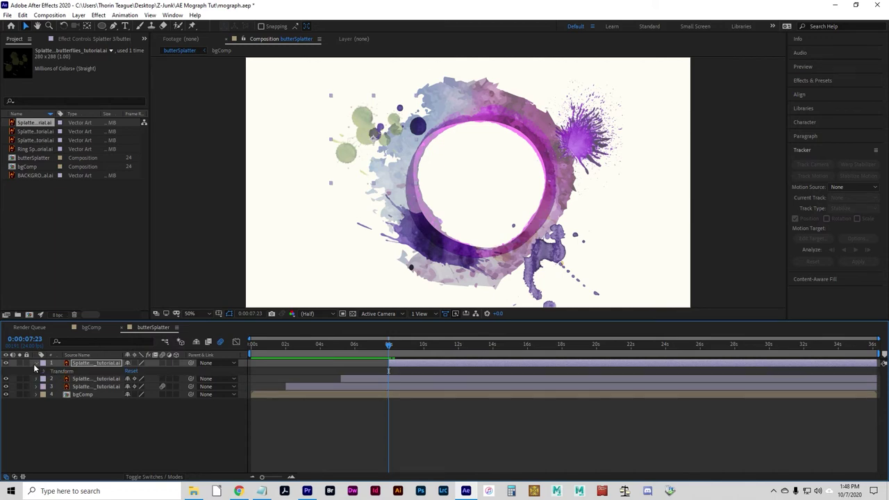
Draw a small elliptical mask on Splatter 3's green splatter and show its properties
{"action": "left_click", "coordinate": [102, 26]}
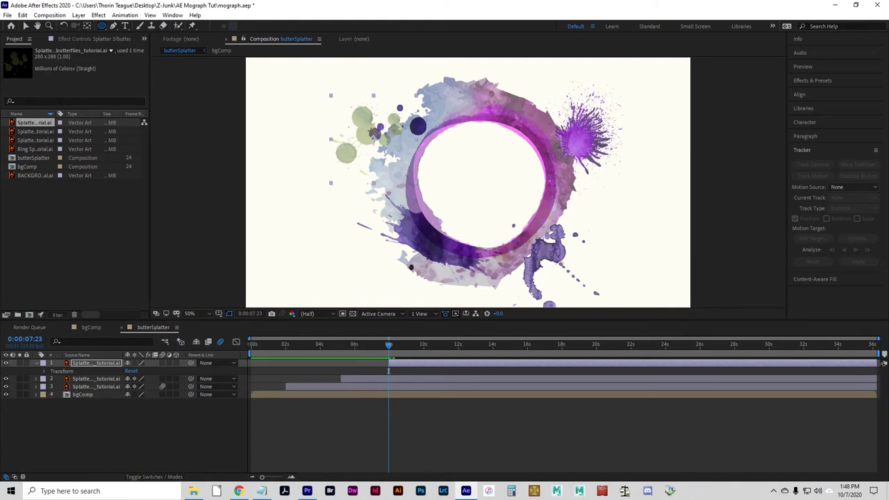
{"action": "mouse_move", "coordinate": [375, 132]}
{"action": "left_mouse_down"}
{"action": "mouse_move", "coordinate": [391, 161]}
{"action": "mouse_move", "coordinate": [370, 134]}
{"action": "left_mouse_up"}
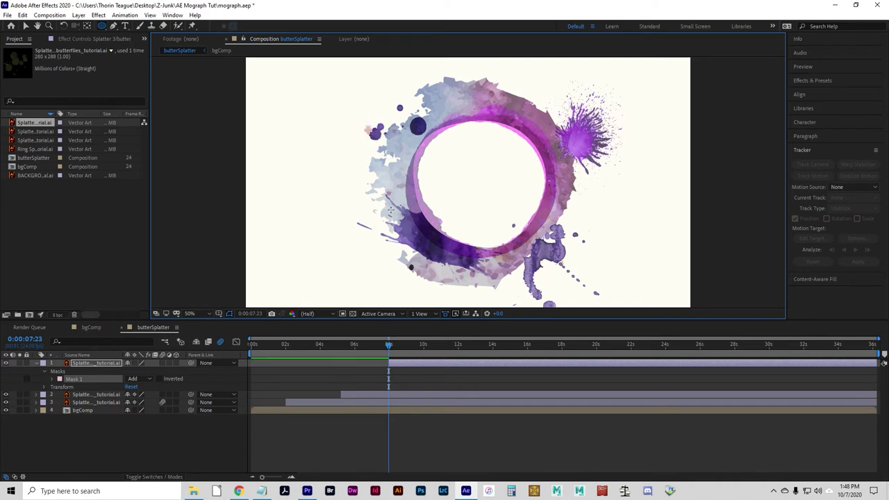
{"action": "left_click", "coordinate": [53, 380]}
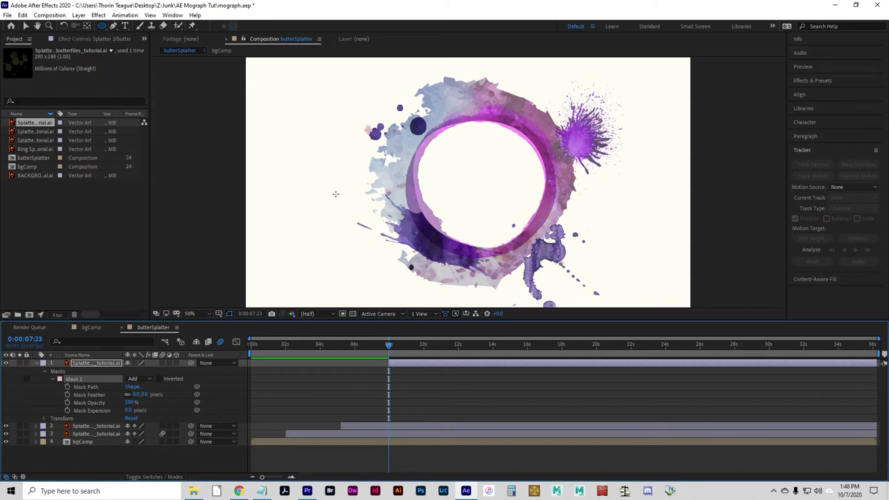
Feather the mask to about 10 px and keyframe Mask Expansion from 0 to ~200 px at 0:00:08:05
{"action": "left_click", "coordinate": [68, 411]}
{"action": "left_click", "coordinate": [136, 394]}
{"action": "type", "text": "10"}
{"action": "key", "text": "Return"}
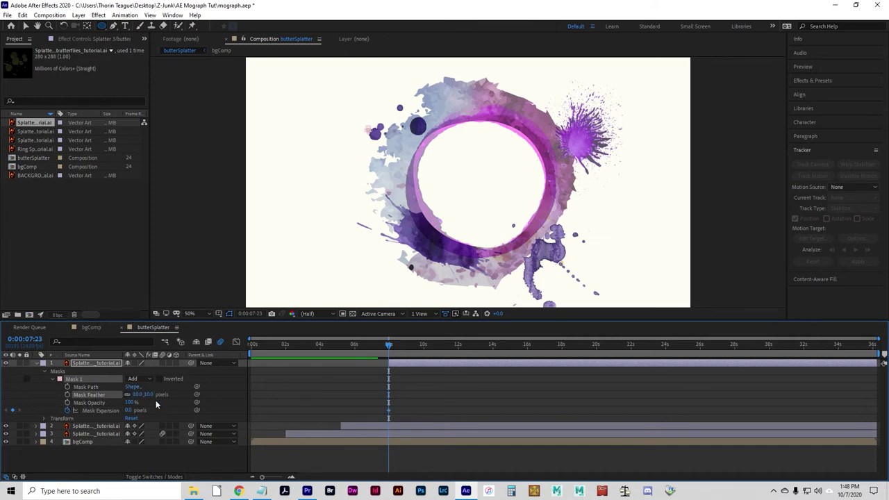
{"action": "left_click_drag", "start_coordinate": [143, 394], "coordinate": [143, 394]}
{"action": "left_click", "coordinate": [401, 346]}
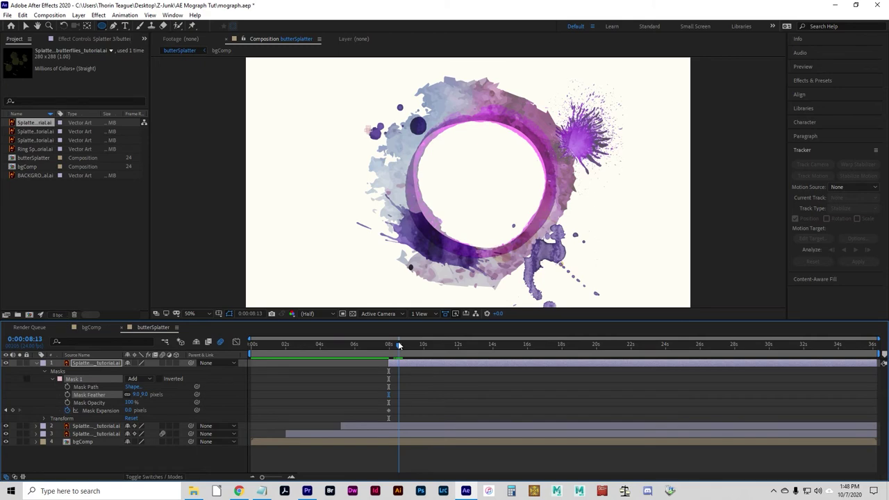
{"action": "left_click_drag", "start_coordinate": [399, 345], "coordinate": [393, 345]}
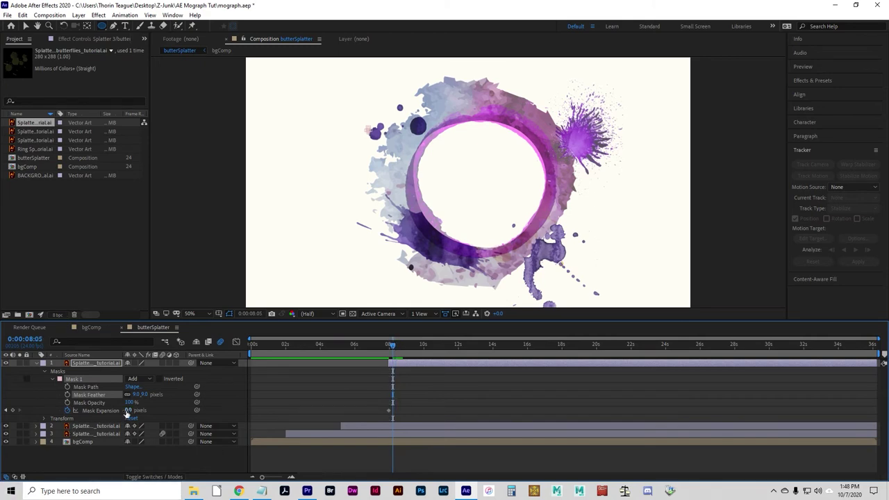
{"action": "left_click_drag", "start_coordinate": [128, 410], "coordinate": [214, 403]}
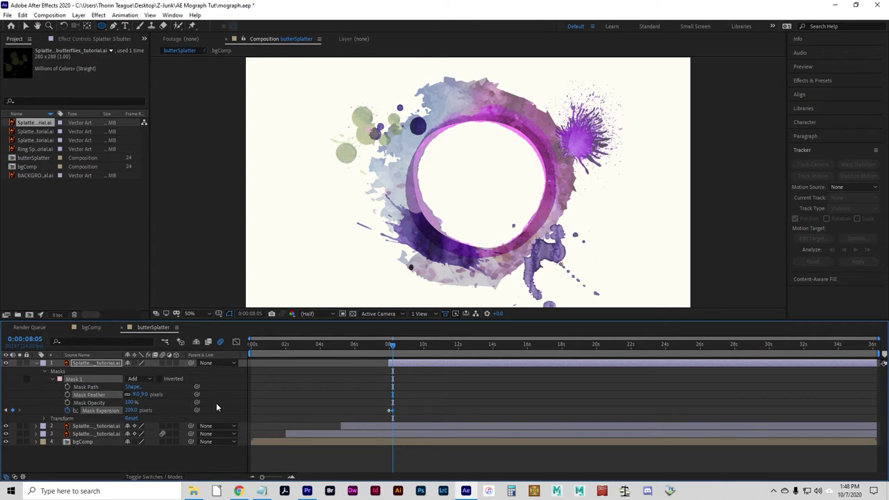
Add Position and Scale keyframes to Splatter 3 at the first mask expansion keyframe
{"action": "left_click", "coordinate": [44, 420]}
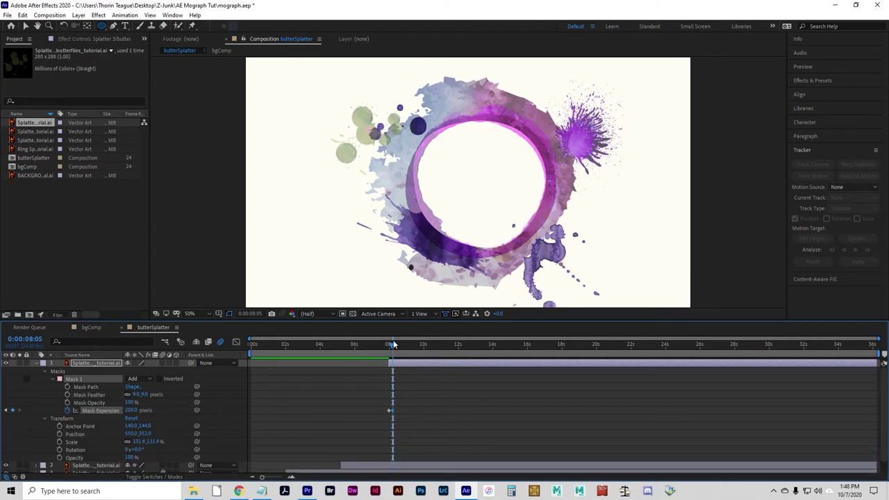
{"action": "left_click_drag", "start_coordinate": [400, 350], "coordinate": [390, 349]}
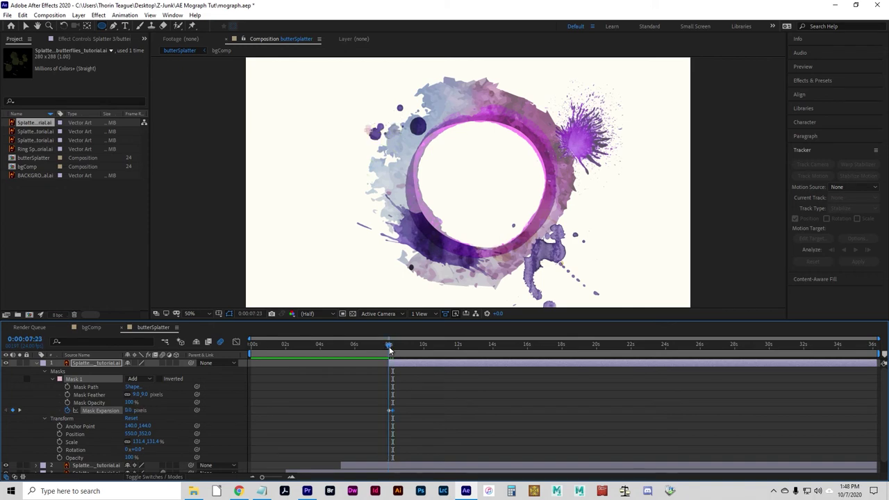
{"action": "left_click", "coordinate": [59, 434]}
{"action": "left_click", "coordinate": [59, 442]}
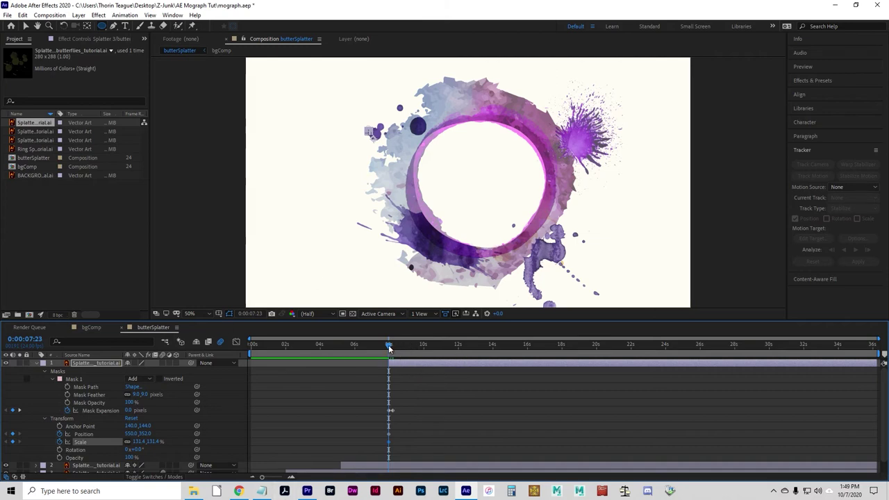
At the timeline's end, shift the splatter up-left and scale it to 158.4%, then preview
{"action": "left_click_drag", "start_coordinate": [390, 345], "coordinate": [877, 345]}
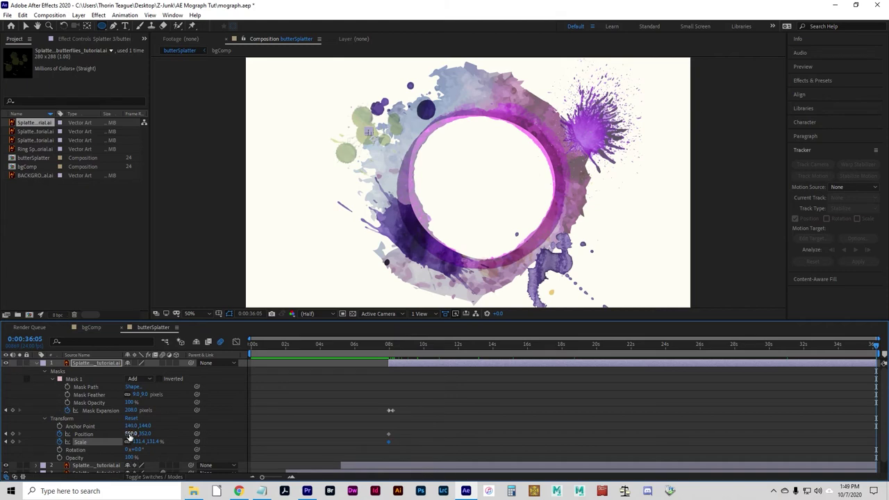
{"action": "mouse_move", "coordinate": [128, 433]}
{"action": "left_mouse_down"}
{"action": "mouse_move", "coordinate": [120, 434]}
{"action": "mouse_move", "coordinate": [133, 436]}
{"action": "left_mouse_up"}
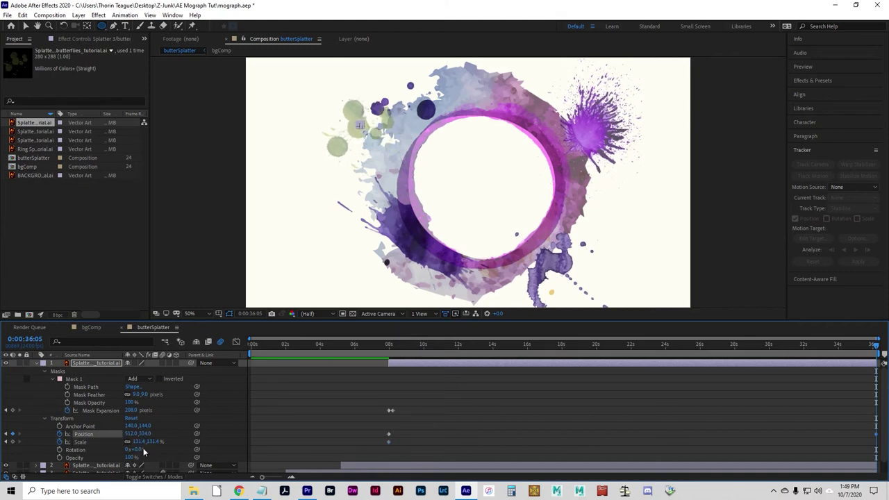
{"action": "left_click_drag", "start_coordinate": [148, 442], "coordinate": [161, 443]}
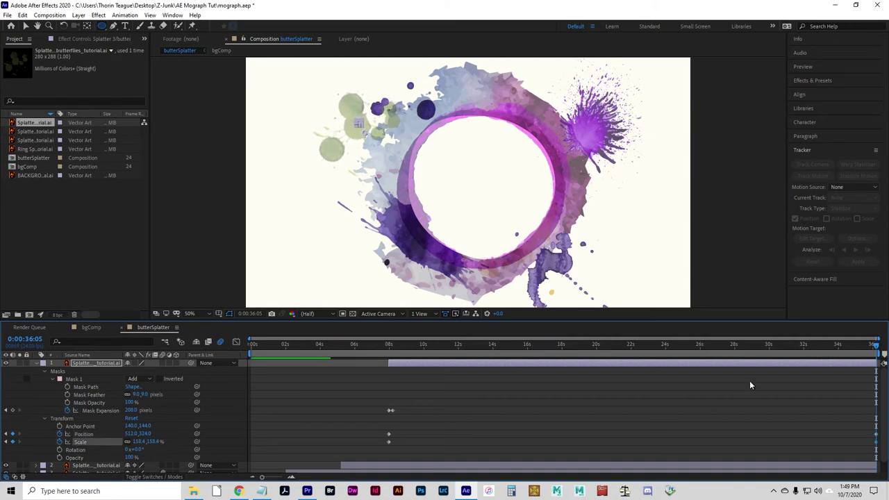
{"action": "left_click_drag", "start_coordinate": [804, 346], "coordinate": [239, 338]}
{"action": "key", "text": "space"}
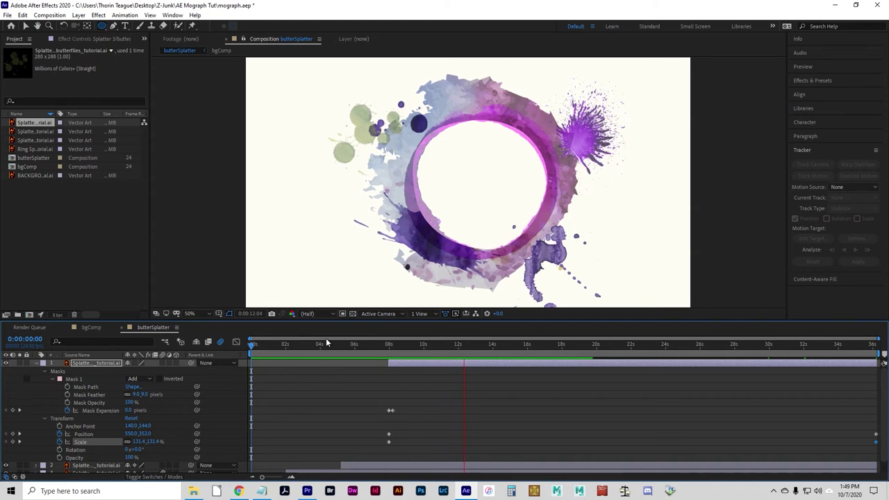
Stop the preview, save mograph.aep, and collapse the splatter layer's properties
{"action": "key", "text": "space"}
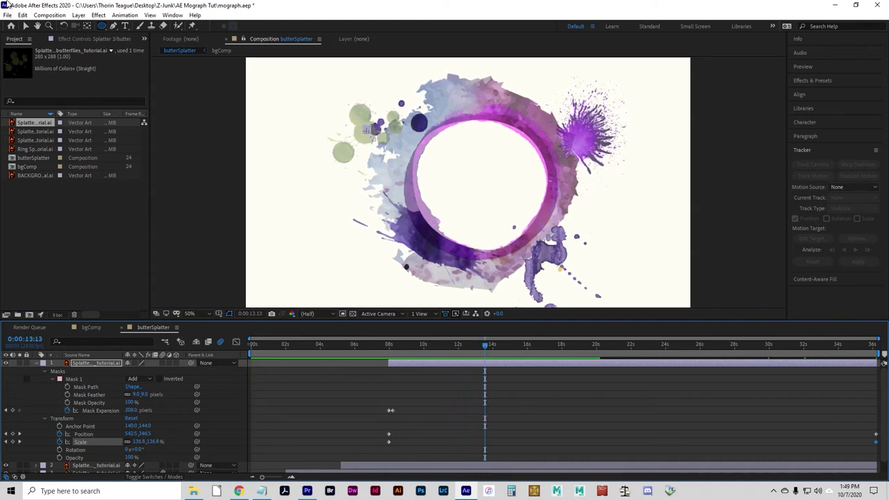
{"action": "left_click", "coordinate": [8, 14]}
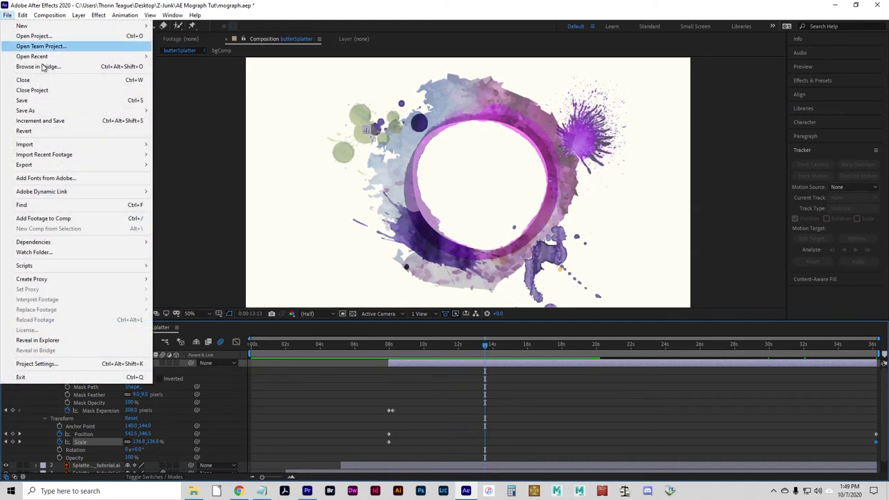
{"action": "left_click", "coordinate": [50, 102]}
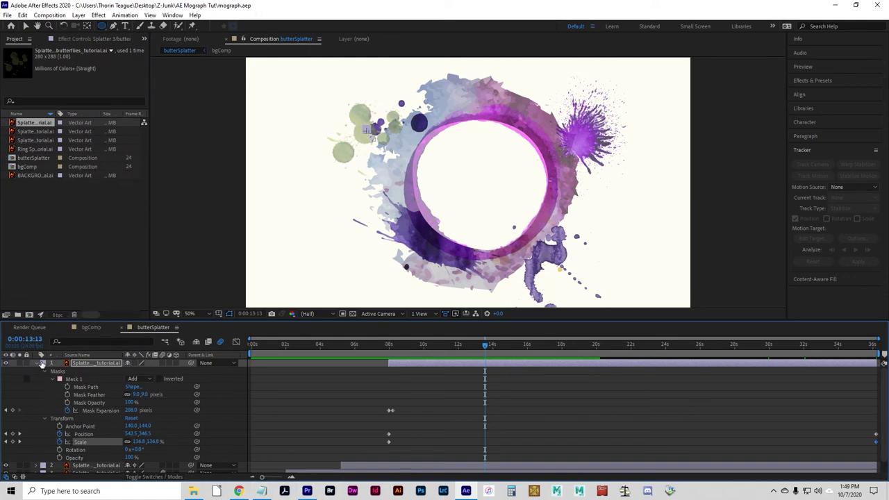
{"action": "left_click", "coordinate": [36, 363]}
Import only the Text Layer of butterflies_tutorial.ai into the project as footage
{"action": "left_click", "coordinate": [62, 216]}
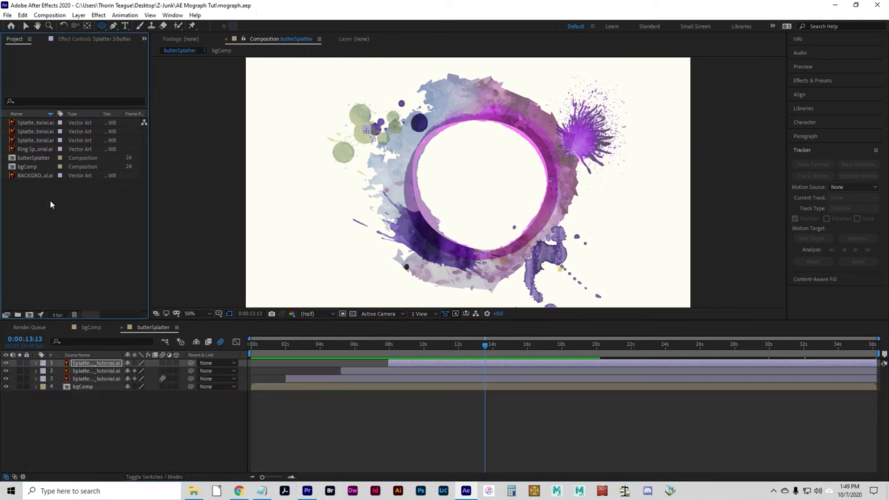
{"action": "double_click", "coordinate": [50, 205]}
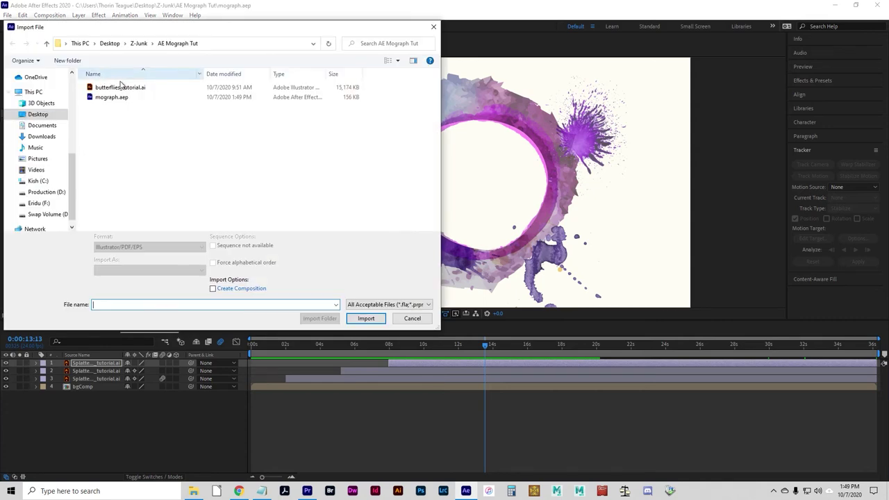
{"action": "left_click", "coordinate": [129, 89]}
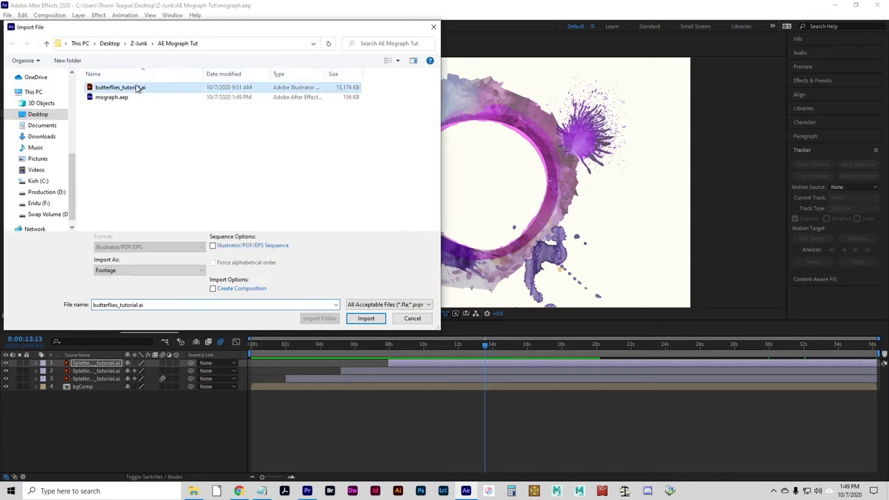
{"action": "left_click", "coordinate": [366, 319]}
{"action": "left_click", "coordinate": [404, 244]}
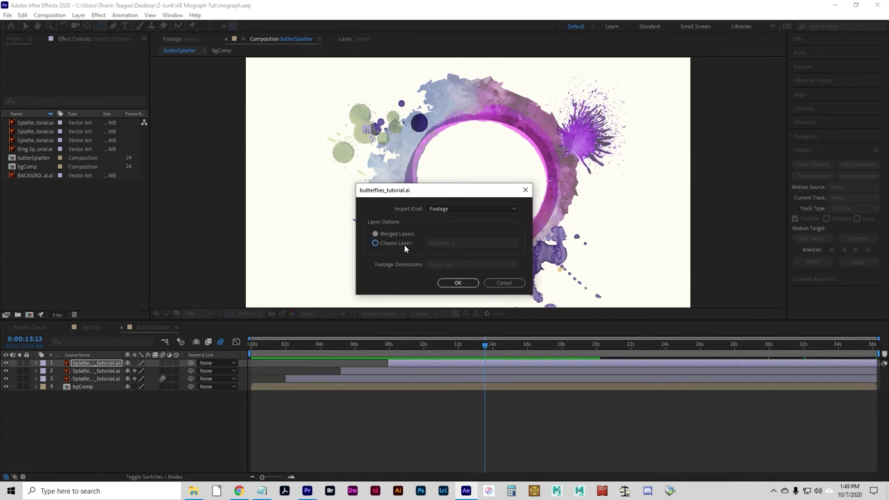
{"action": "left_click", "coordinate": [442, 244]}
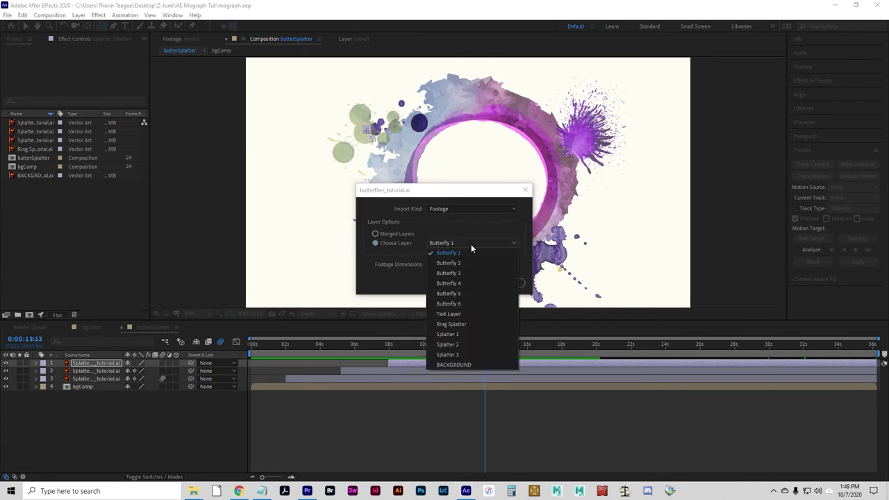
{"action": "left_click", "coordinate": [466, 314]}
{"action": "left_click", "coordinate": [457, 283]}
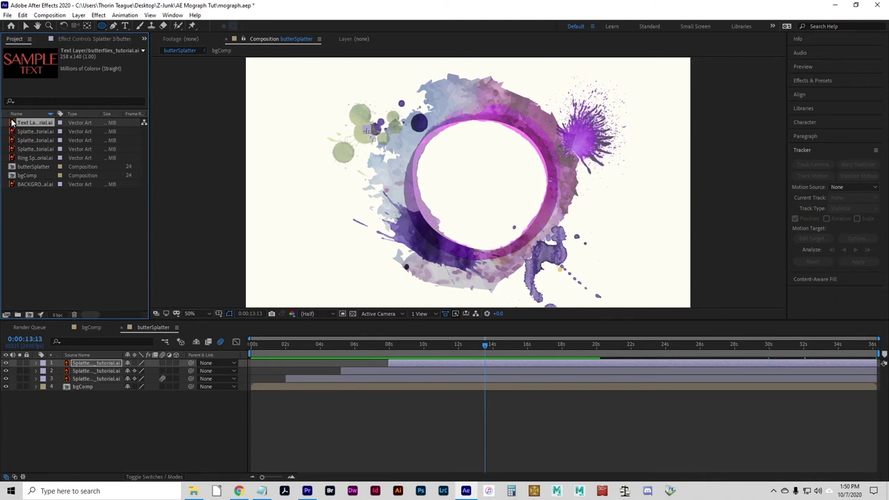
{"action": "left_click_drag", "start_coordinate": [12, 122], "coordinate": [500, 178]}
{"action": "key", "text": "v"}
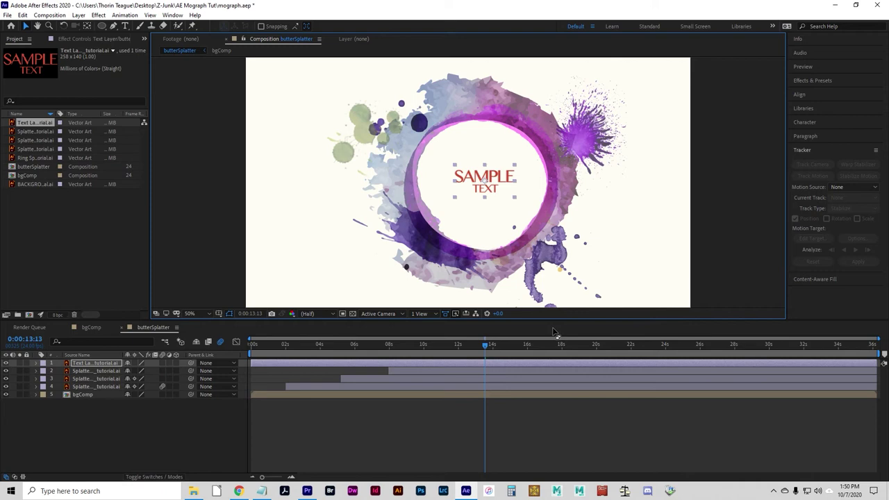
{"action": "key", "text": "Delete"}
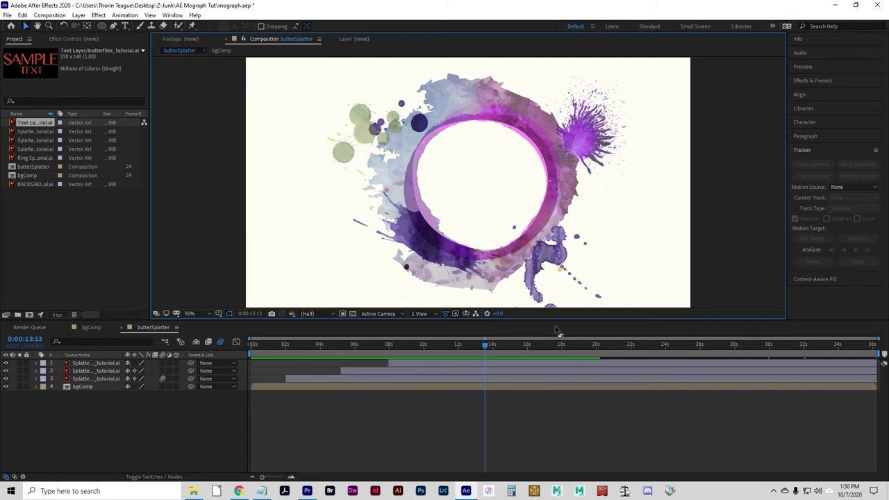
{"action": "left_click", "coordinate": [95, 200]}
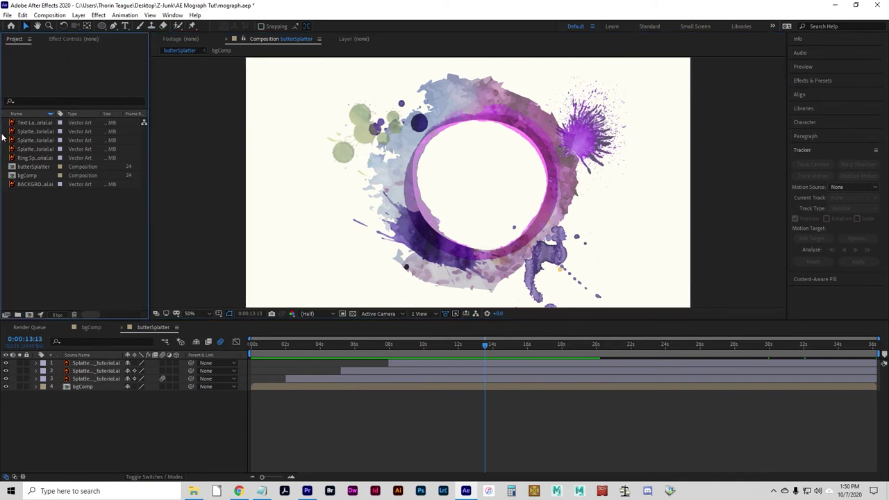
Delete the imported Text Layer footage, then create a paragraph text box inside the ring reading SAMPLE
{"action": "left_click", "coordinate": [11, 125]}
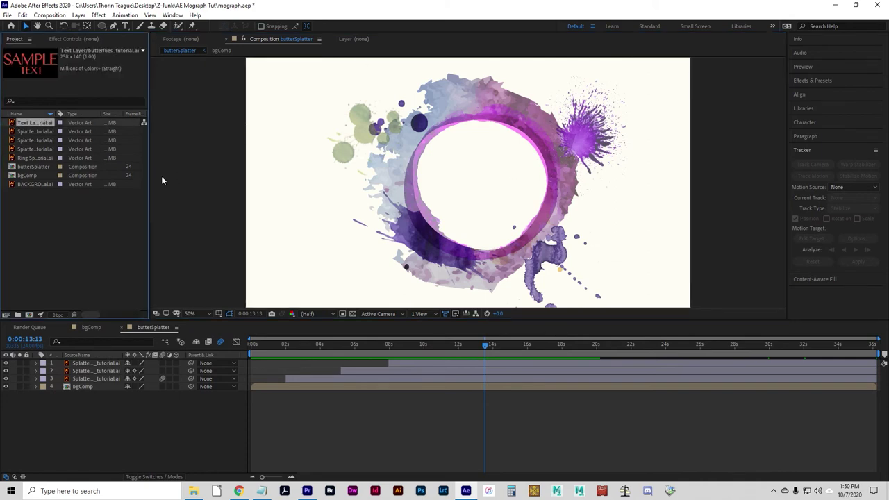
{"action": "key", "text": "Delete"}
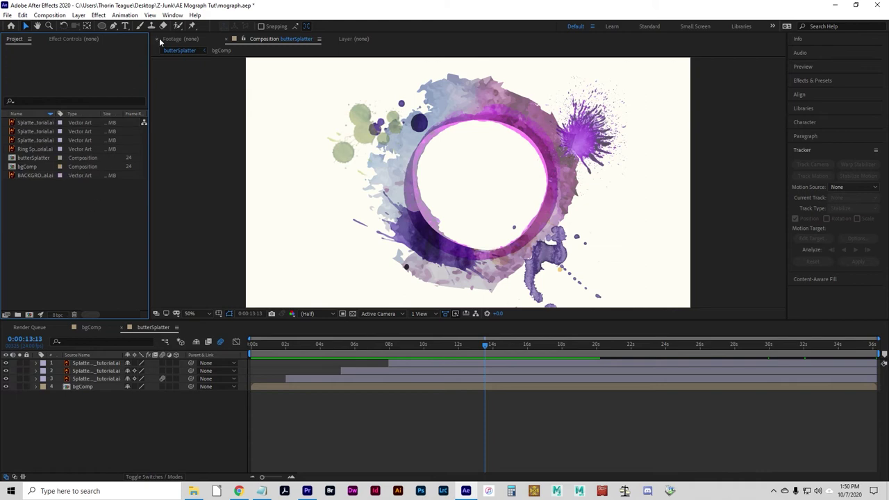
{"action": "left_click", "coordinate": [125, 25]}
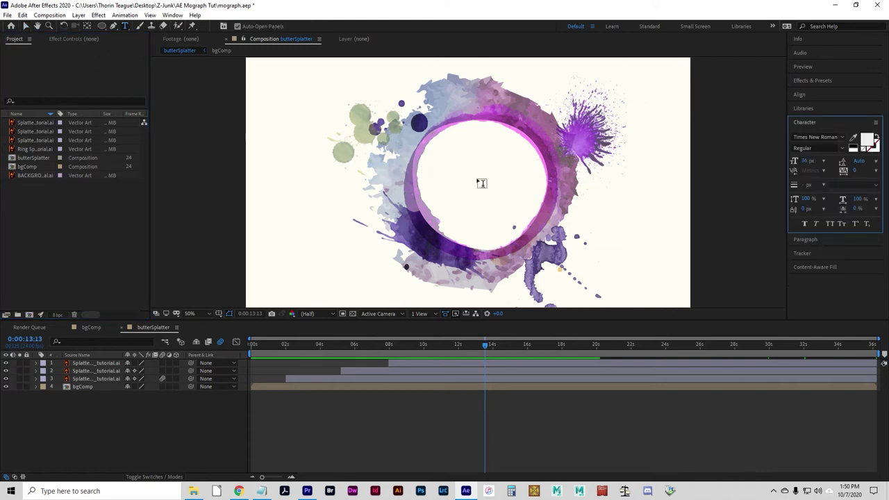
{"action": "left_click_drag", "start_coordinate": [445, 169], "coordinate": [522, 196]}
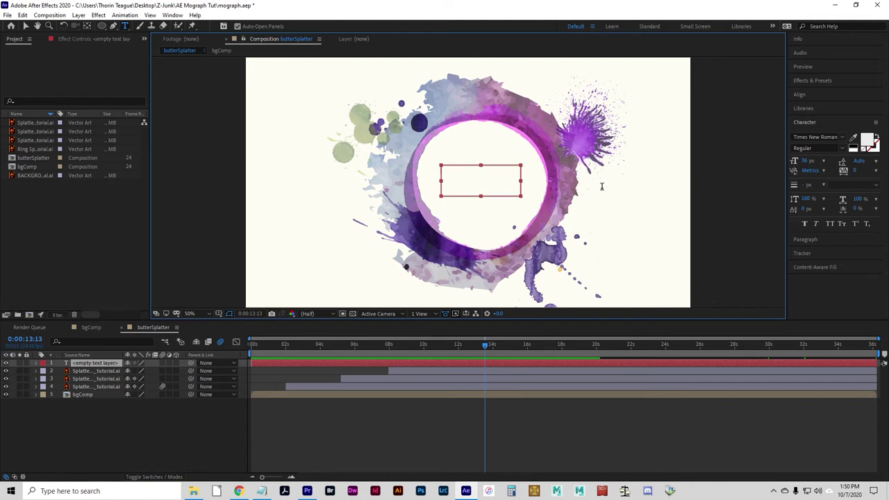
{"action": "type", "text": "SAMPLE"}
{"action": "key", "text": "ctrl+a"}
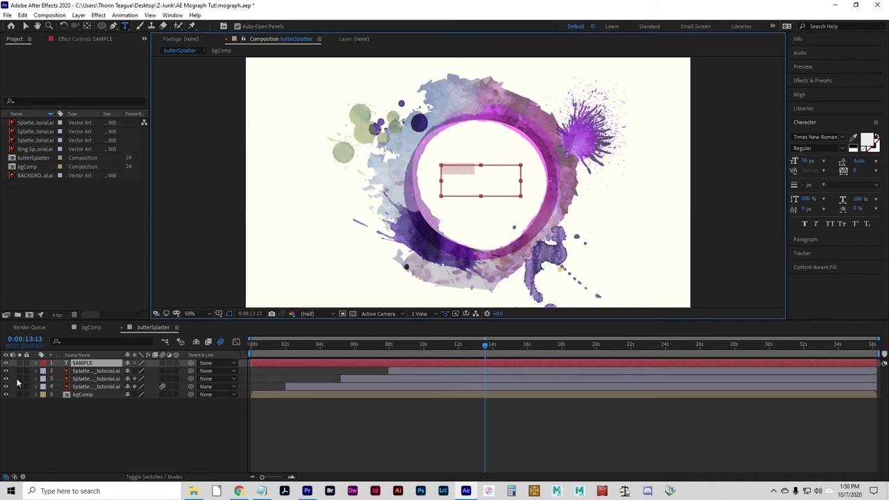
Expand the SAMPLE layer's Text, Transform and Path Options, leaving More Options collapsed
{"action": "left_click", "coordinate": [36, 362]}
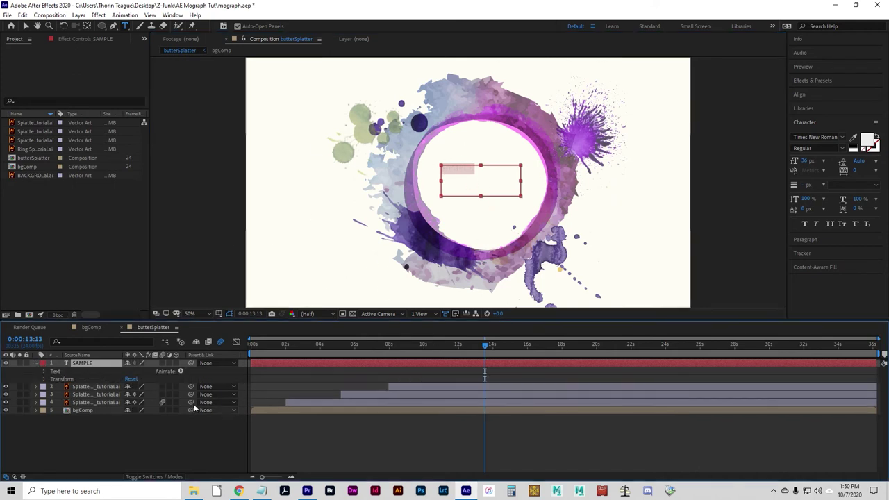
{"action": "left_click", "coordinate": [44, 371]}
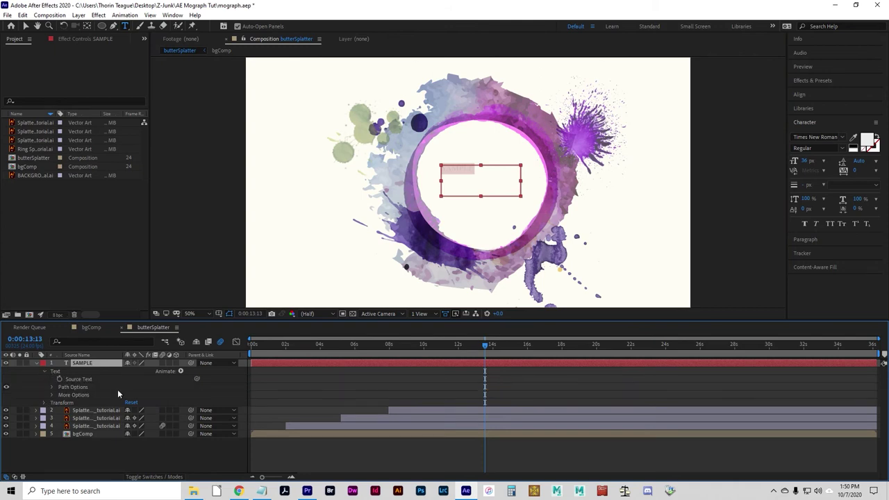
{"action": "left_click", "coordinate": [45, 403]}
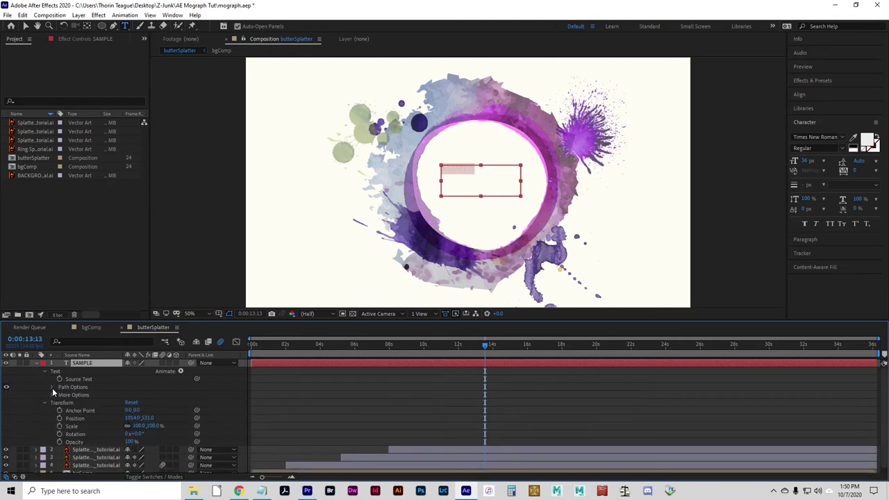
{"action": "left_click", "coordinate": [51, 387]}
{"action": "left_click", "coordinate": [52, 403]}
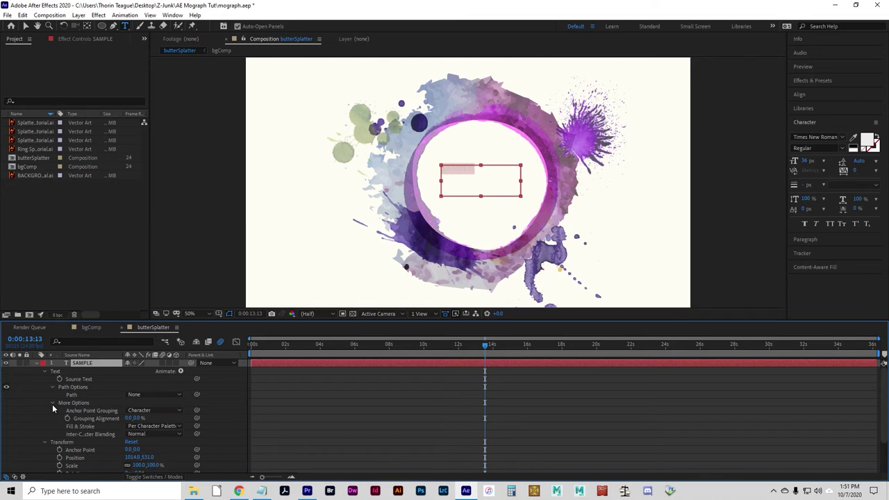
{"action": "left_click", "coordinate": [52, 403]}
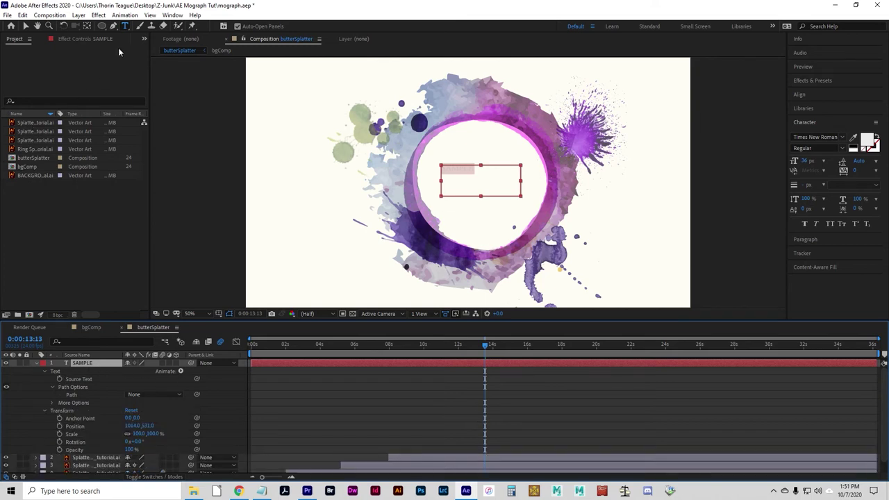
{"action": "left_click", "coordinate": [13, 44]}
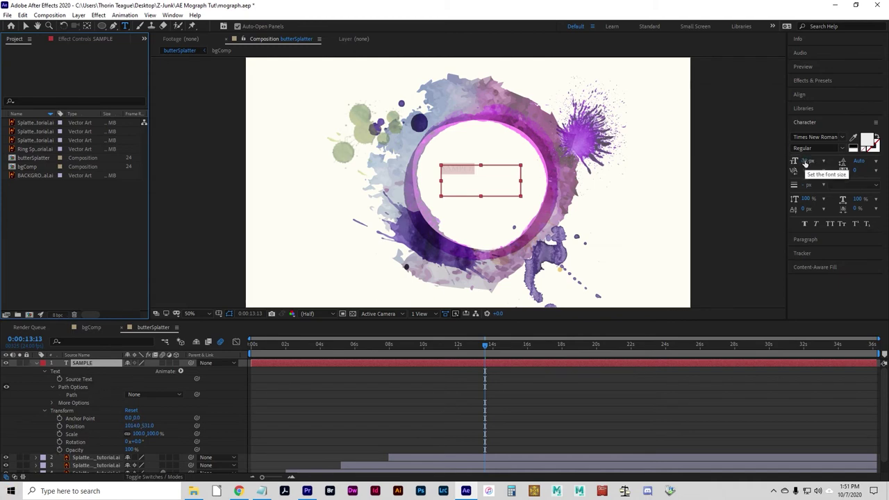
Enlarge the SAMPLE text to 87 px and change its fill colour to black
{"action": "left_click_drag", "start_coordinate": [803, 162], "coordinate": [826, 178]}
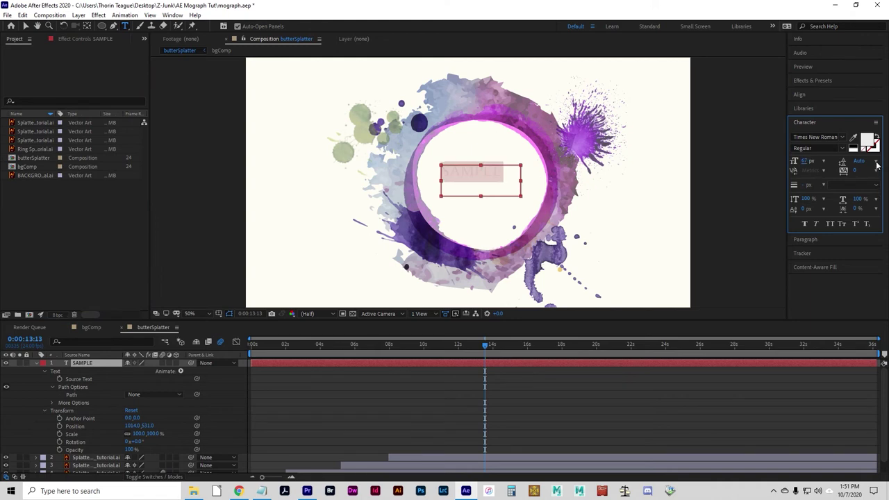
{"action": "left_click", "coordinate": [867, 141]}
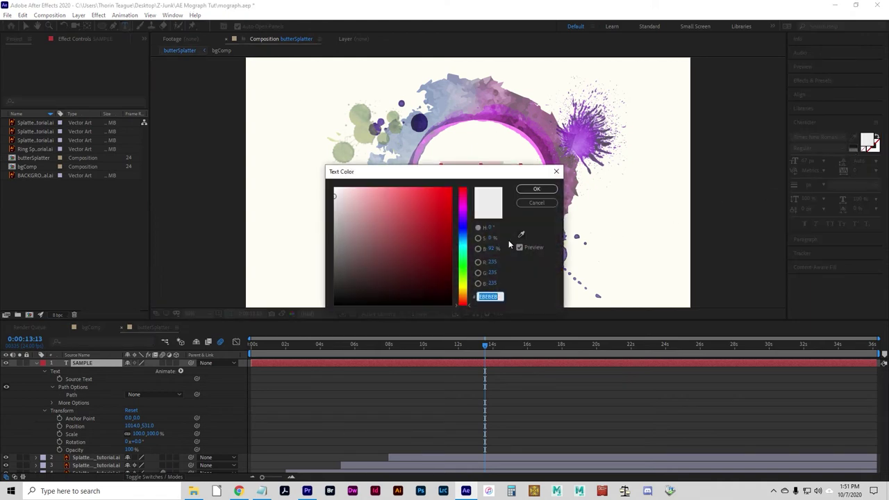
{"action": "left_click_drag", "start_coordinate": [426, 240], "coordinate": [436, 280]}
{"action": "left_click", "coordinate": [536, 189]}
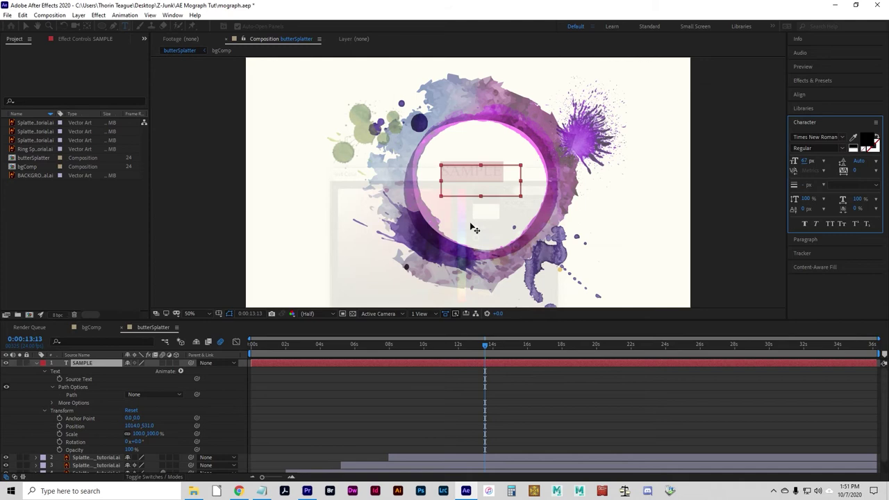
{"action": "left_click", "coordinate": [843, 138]}
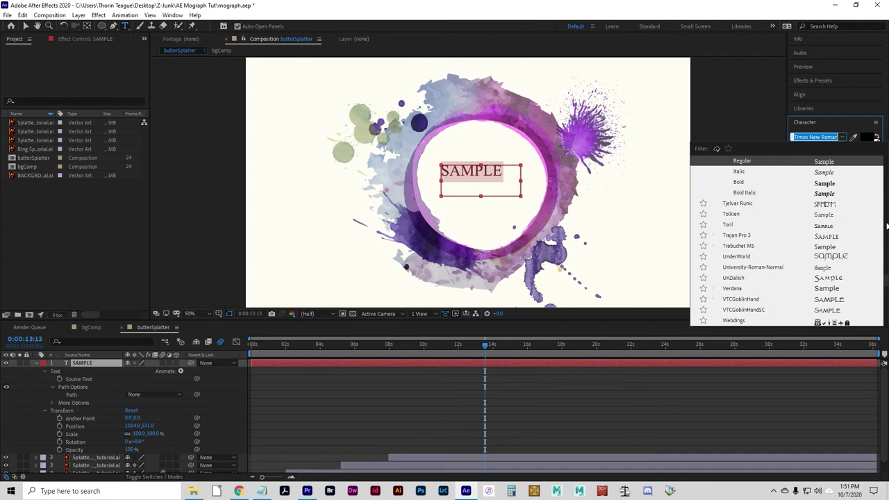
Choose Avenir Light from the font family list for the SAMPLE text
{"action": "scroll", "coordinate": [764, 257], "scroll_direction": "up", "scroll_amount": 4}
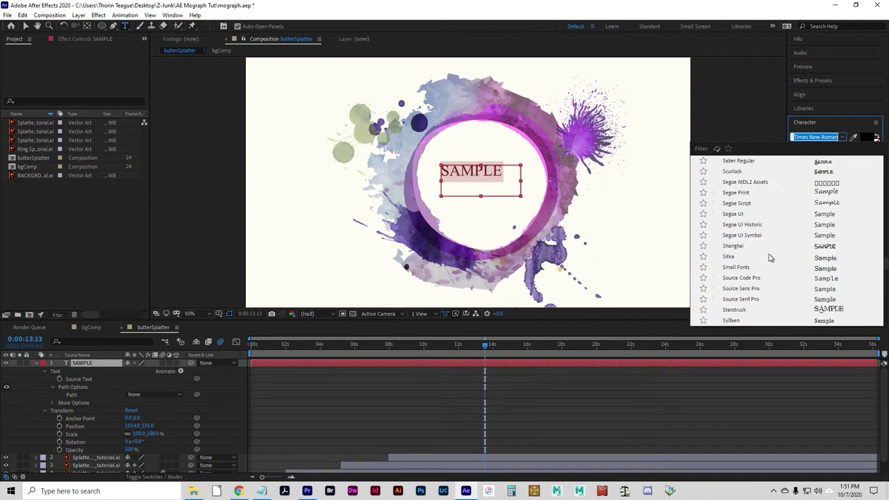
{"action": "scroll", "coordinate": [771, 258], "scroll_direction": "up", "scroll_amount": 10}
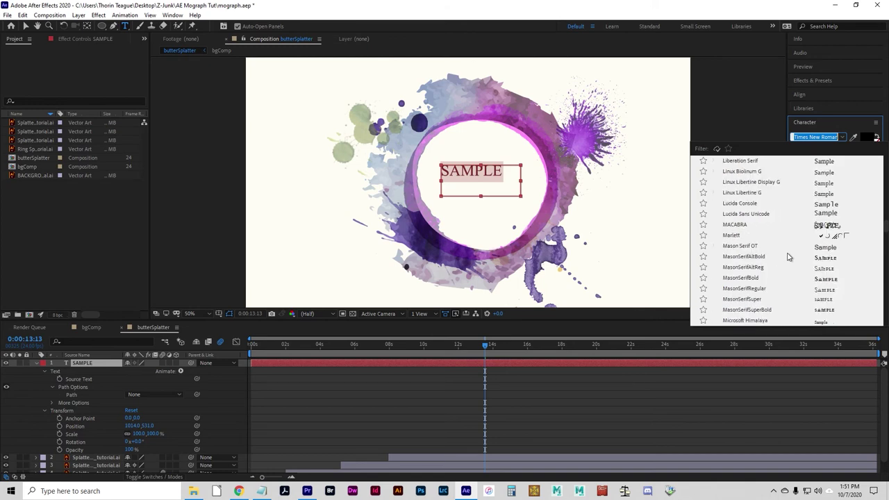
{"action": "scroll", "coordinate": [789, 257], "scroll_direction": "down", "scroll_amount": 2}
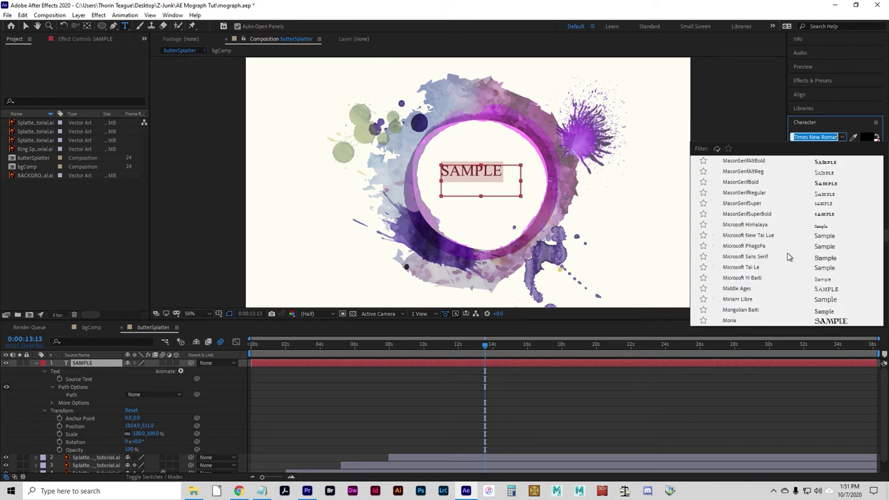
{"action": "scroll", "coordinate": [789, 258], "scroll_direction": "up", "scroll_amount": 12}
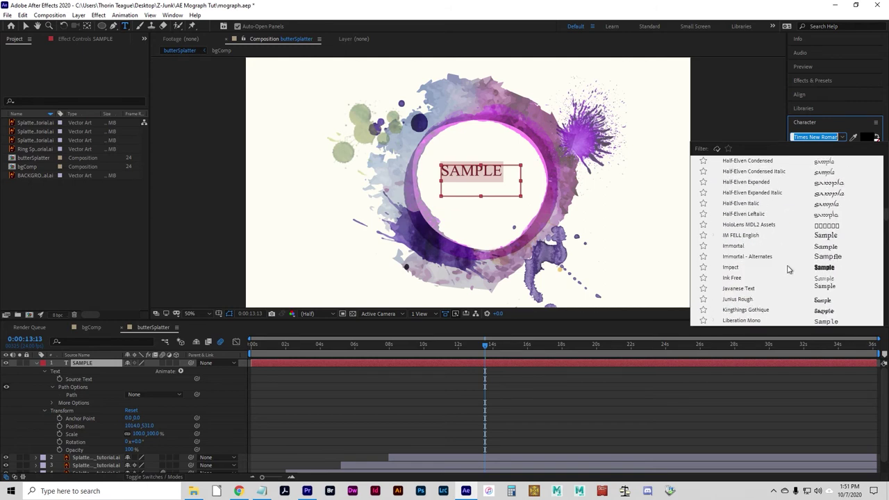
{"action": "scroll", "coordinate": [788, 275], "scroll_direction": "up", "scroll_amount": 6}
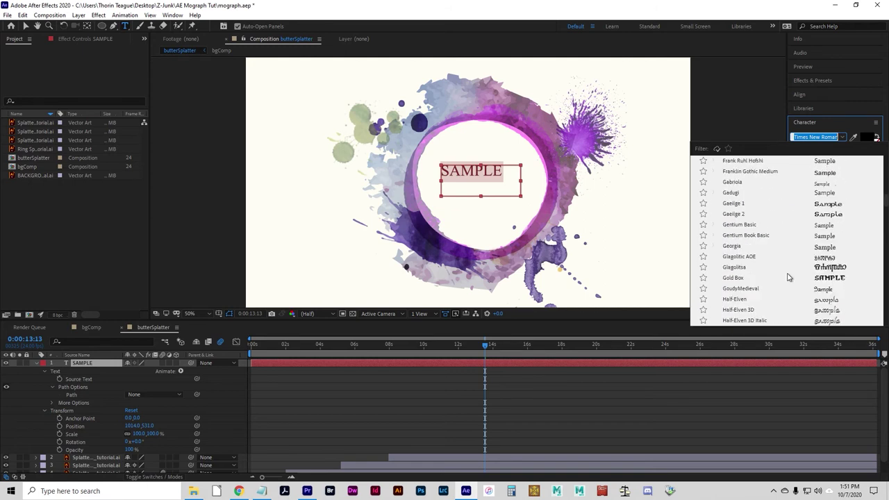
{"action": "scroll", "coordinate": [789, 277], "scroll_direction": "down", "scroll_amount": 1}
{"action": "scroll", "coordinate": [778, 281], "scroll_direction": "up", "scroll_amount": 10}
{"action": "scroll", "coordinate": [776, 286], "scroll_direction": "up", "scroll_amount": 8}
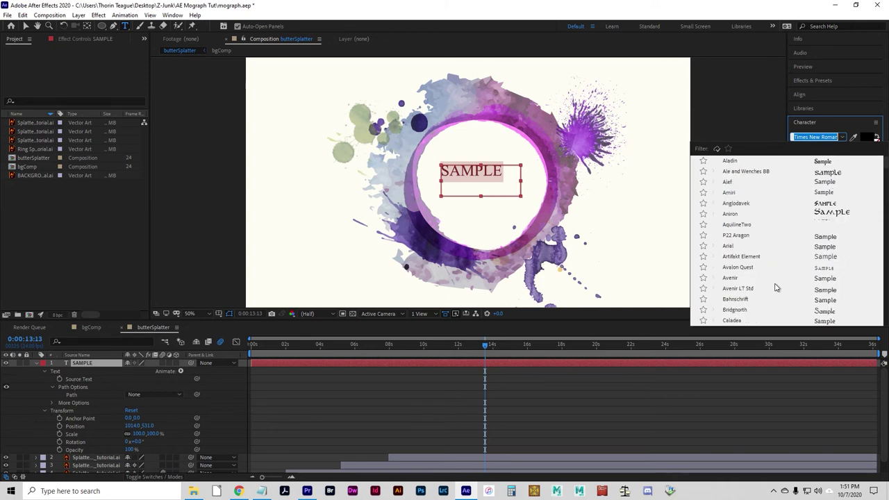
{"action": "scroll", "coordinate": [773, 283], "scroll_direction": "down", "scroll_amount": 3}
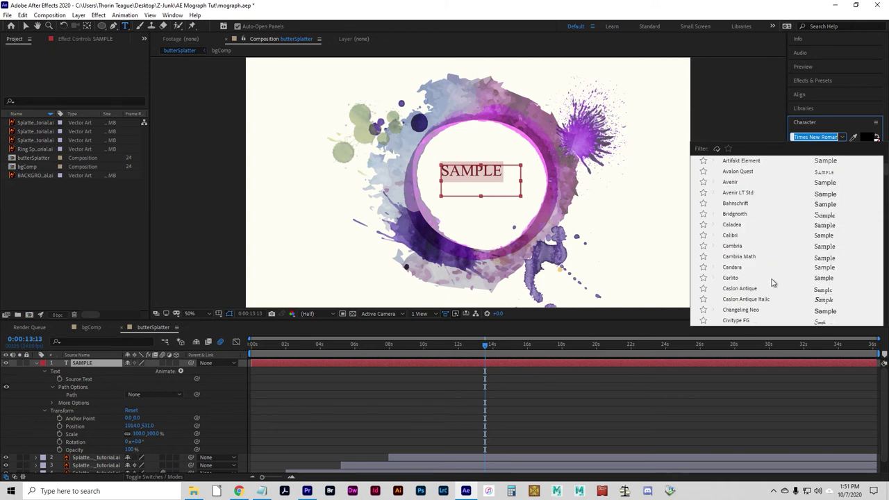
{"action": "scroll", "coordinate": [788, 256], "scroll_direction": "up", "scroll_amount": 3}
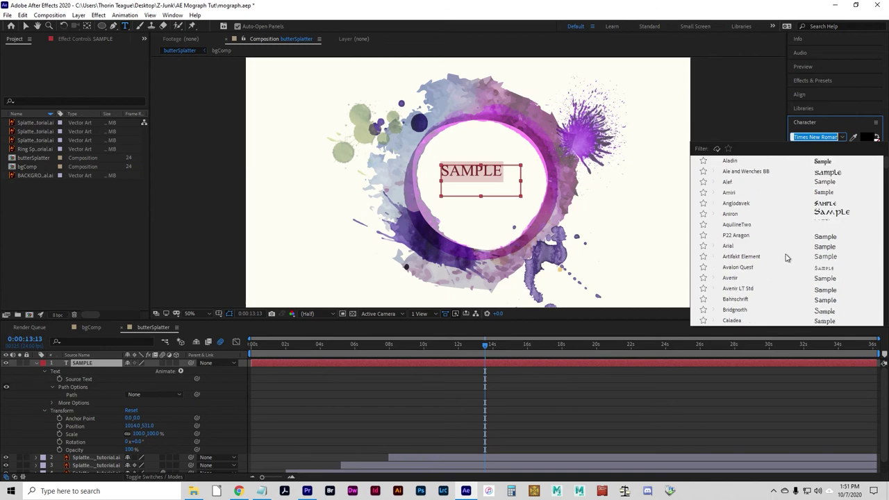
{"action": "left_click", "coordinate": [741, 280]}
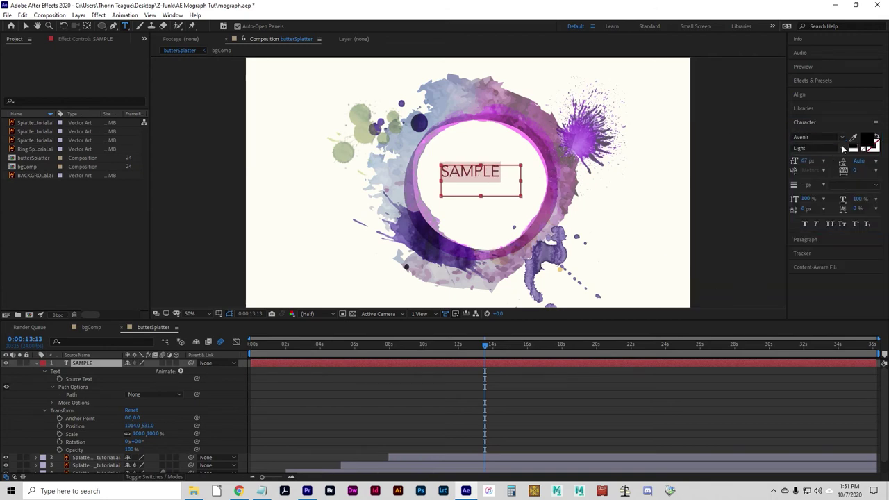
Set SAMPLE to Avenir Black at 88 px and widen its text box on both sides
{"action": "left_click", "coordinate": [810, 148]}
{"action": "type", "text": "Black"}
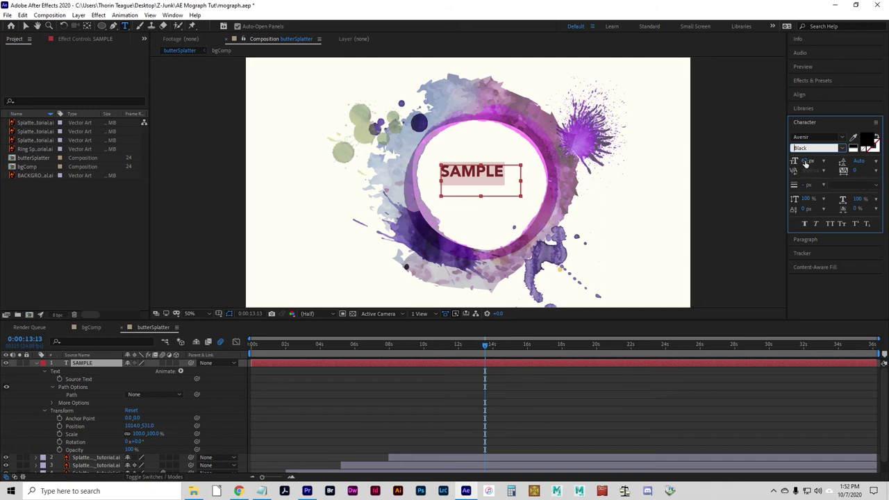
{"action": "left_click_drag", "start_coordinate": [805, 164], "coordinate": [815, 163]}
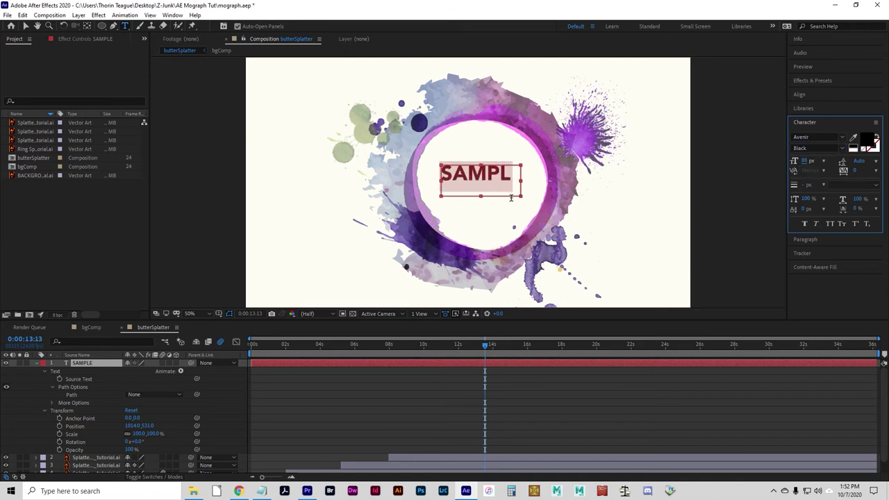
{"action": "left_click_drag", "start_coordinate": [522, 182], "coordinate": [526, 181]}
{"action": "left_click_drag", "start_coordinate": [439, 181], "coordinate": [435, 181]}
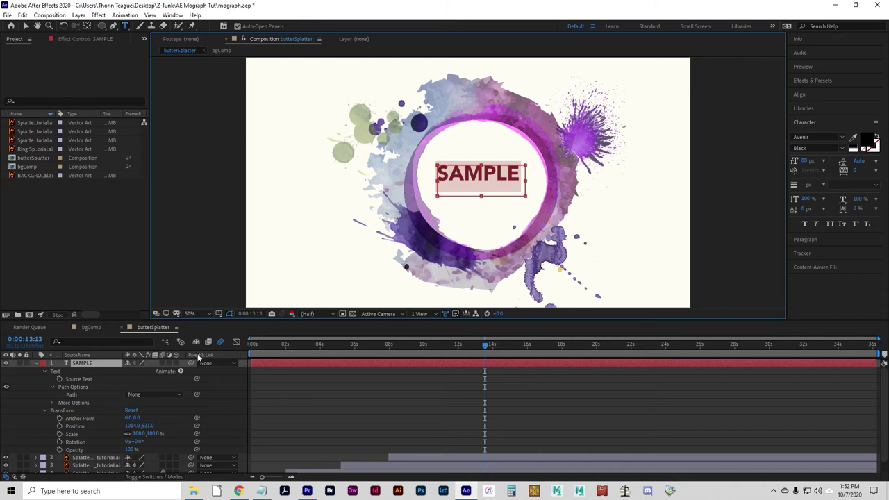
Turn on title/action-safe guides and centre SAMPLE in the ring at position 1022.0, 543.0
{"action": "left_click", "coordinate": [219, 314]}
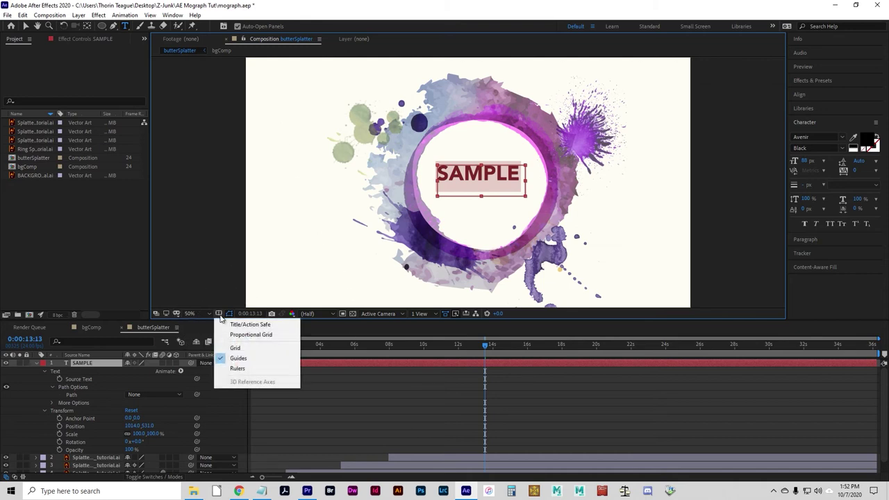
{"action": "left_click", "coordinate": [245, 324]}
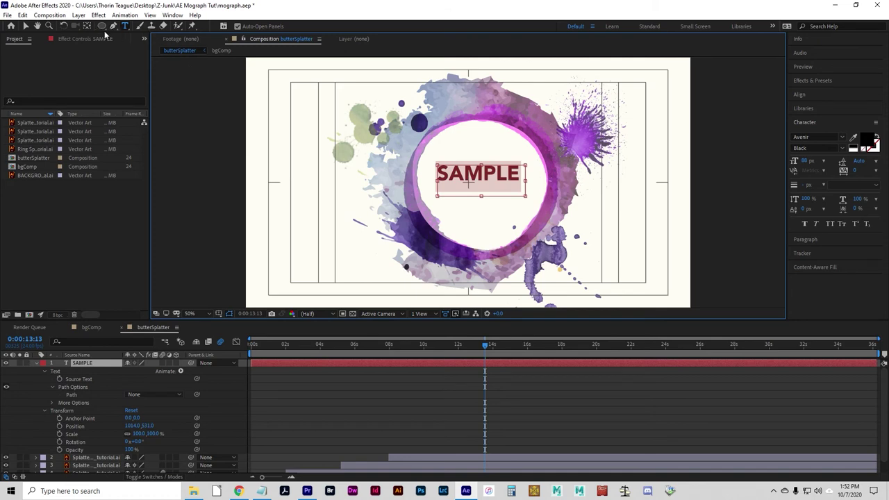
{"action": "left_click", "coordinate": [25, 26]}
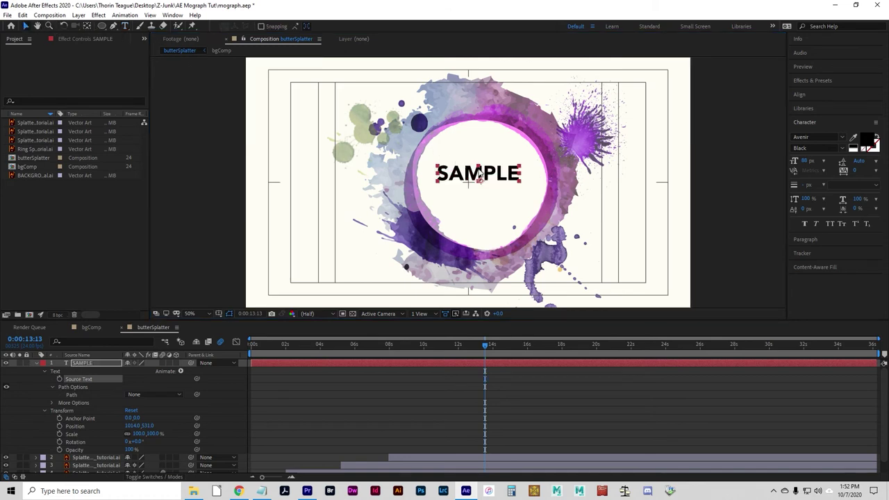
{"action": "left_click_drag", "start_coordinate": [478, 179], "coordinate": [494, 178]}
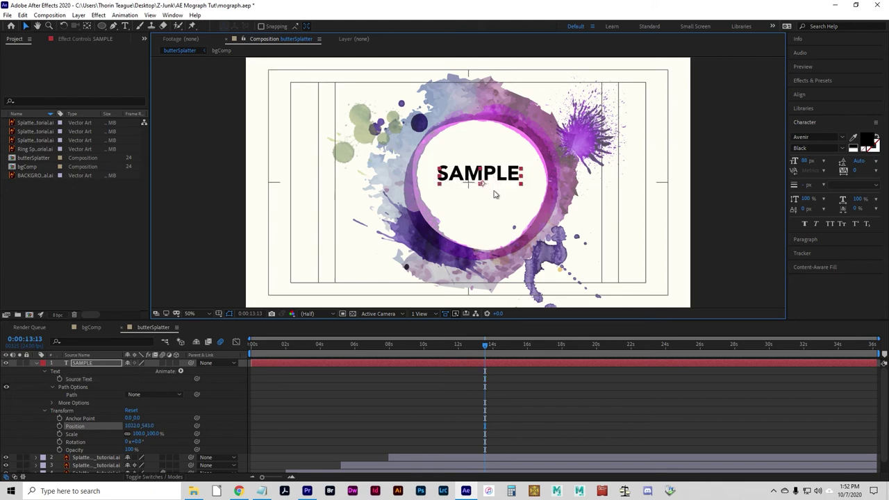
{"action": "key", "text": "Caps_Lock"}
{"action": "key", "text": "Caps_Lock"}
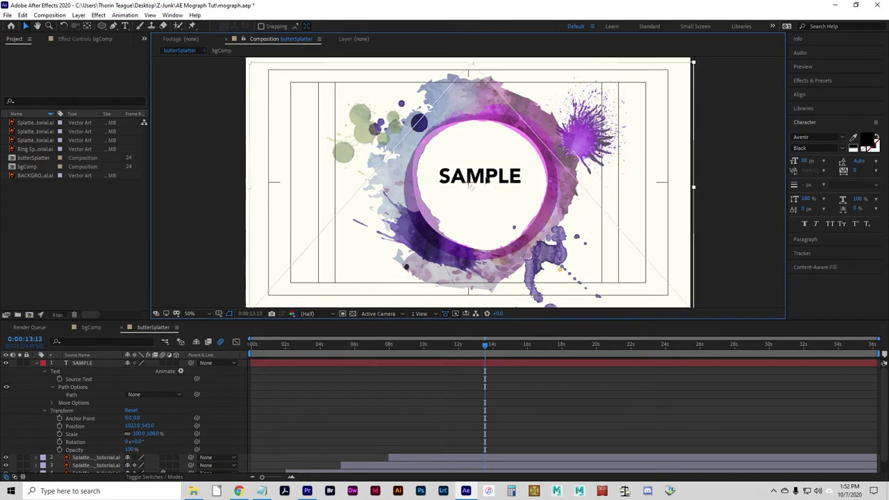
{"action": "key", "text": "Caps_Lock"}
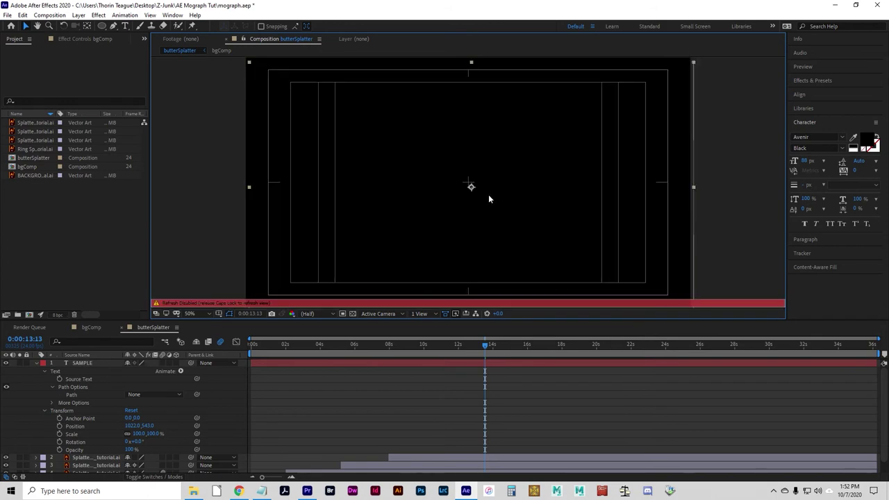
{"action": "key", "text": "Caps_Lock"}
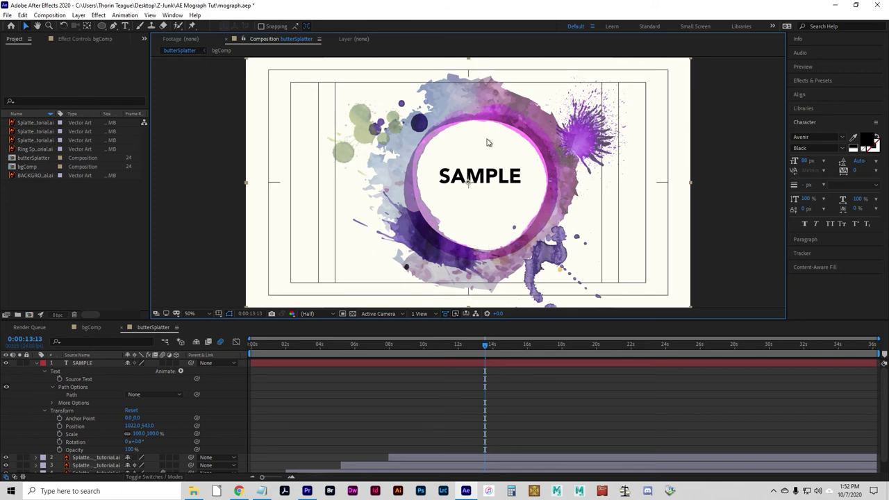
{"action": "left_click", "coordinate": [90, 433]}
Lock the splatter layers 2–4 and the bgComp layer so they stay in place
{"action": "left_click", "coordinate": [487, 180]}
{"action": "key", "text": "Caps_Lock"}
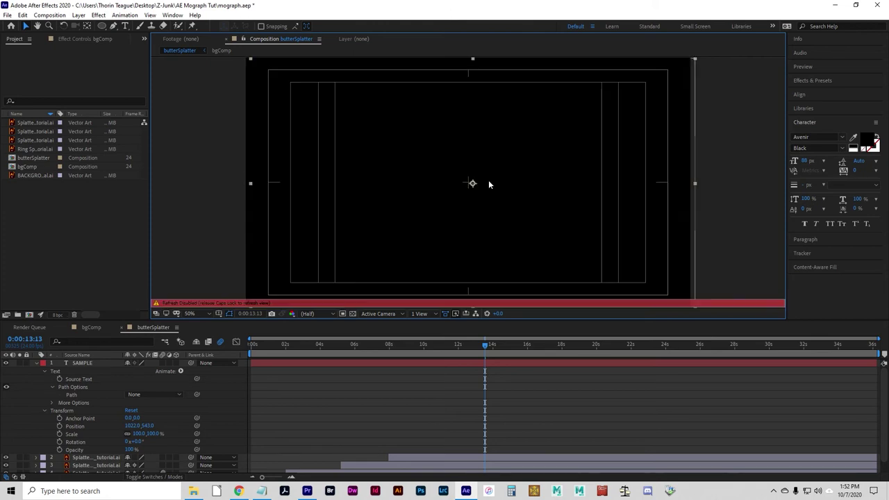
{"action": "key", "text": "Caps_Lock"}
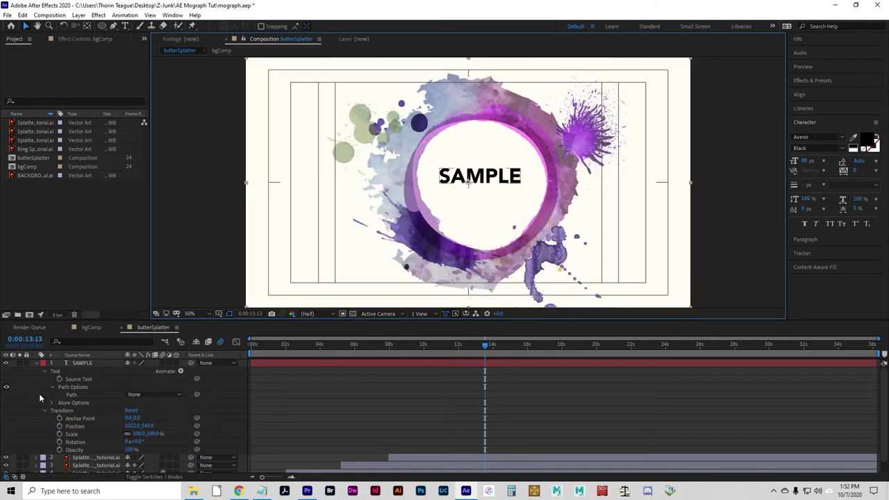
{"action": "scroll", "coordinate": [40, 397], "scroll_direction": "down", "scroll_amount": 2}
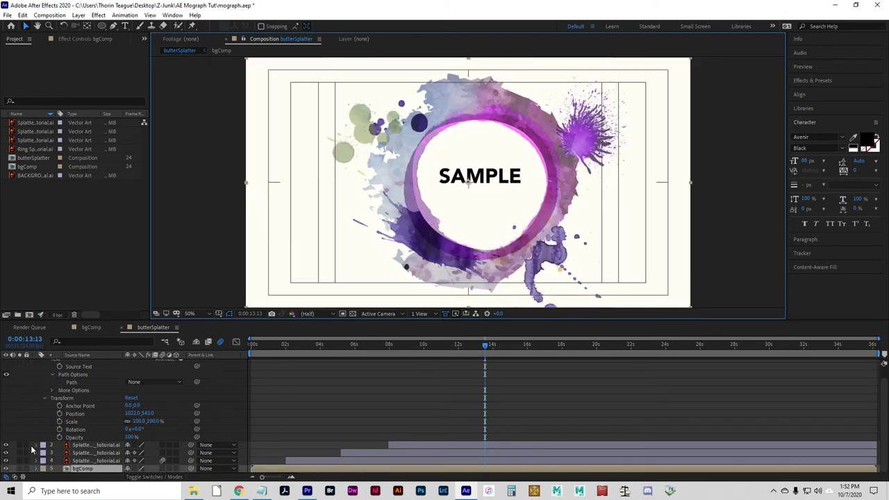
{"action": "left_click_drag", "start_coordinate": [27, 445], "coordinate": [25, 468]}
{"action": "left_click", "coordinate": [25, 468]}
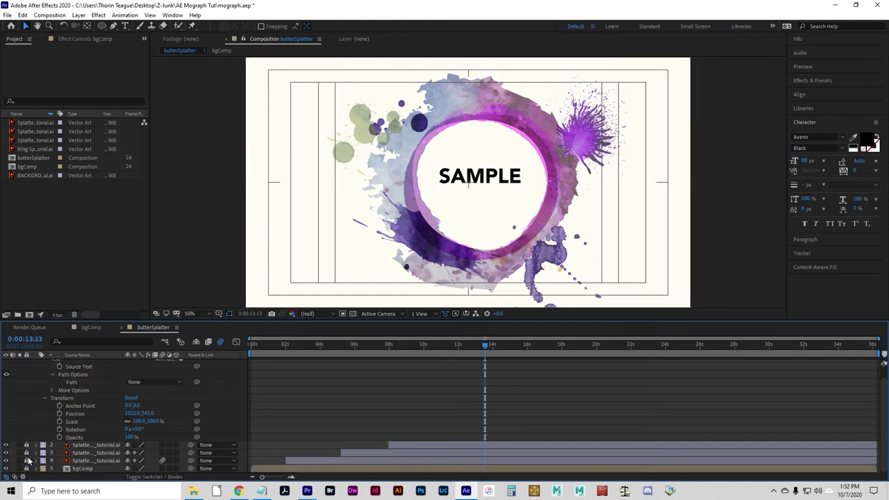
Drag the SAMPLE title to the ring's centre, ending at Position 1026.0, 567.0
{"action": "left_click", "coordinate": [45, 397]}
{"action": "scroll", "coordinate": [46, 398], "scroll_direction": "up", "scroll_amount": 1}
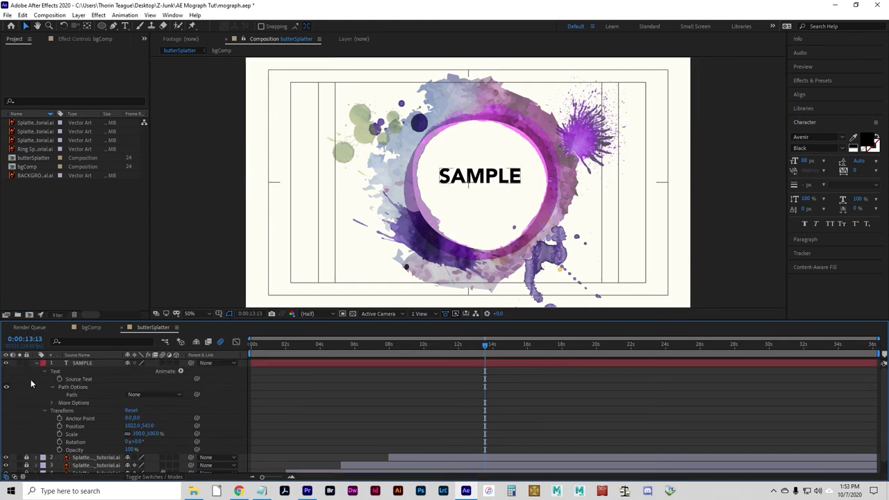
{"action": "mouse_move", "coordinate": [493, 177]}
{"action": "left_mouse_down"}
{"action": "mouse_move", "coordinate": [502, 180]}
{"action": "mouse_move", "coordinate": [496, 184]}
{"action": "left_mouse_up"}
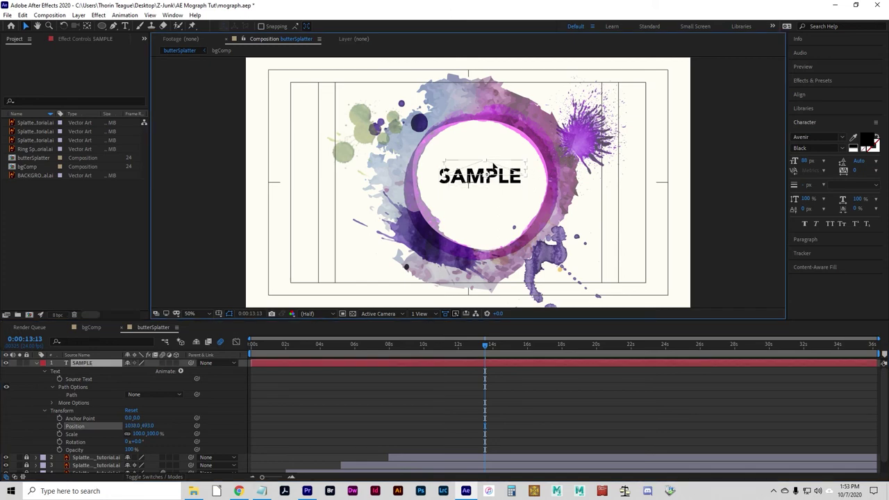
{"action": "left_click_drag", "start_coordinate": [493, 162], "coordinate": [489, 134]}
{"action": "key", "text": "Caps_Lock"}
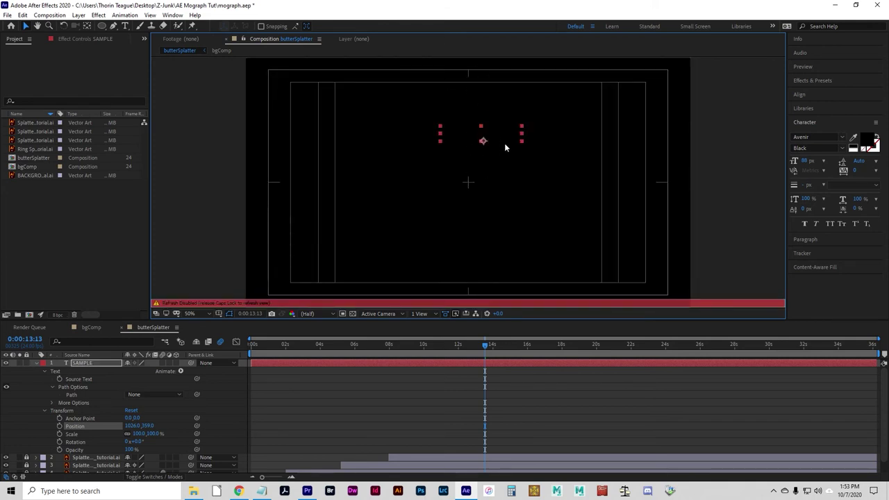
{"action": "left_click_drag", "start_coordinate": [503, 128], "coordinate": [494, 183]}
{"action": "key", "text": "Caps_Lock"}
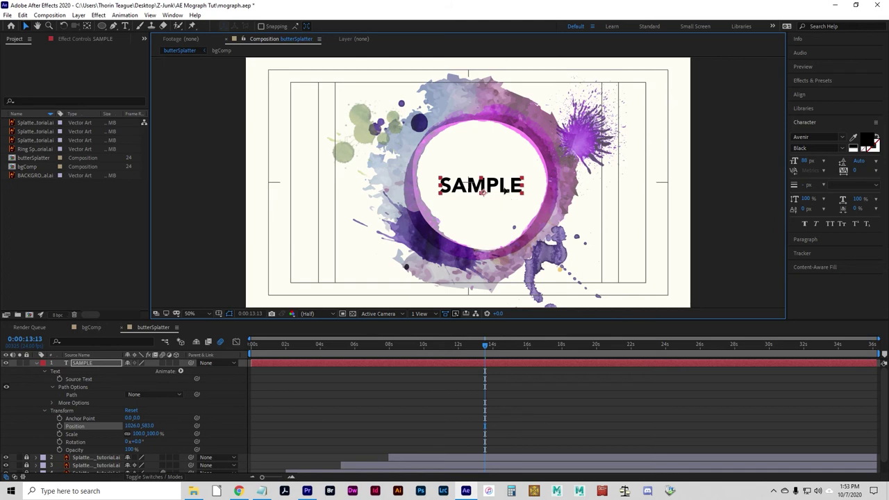
{"action": "left_click_drag", "start_coordinate": [504, 191], "coordinate": [504, 186]}
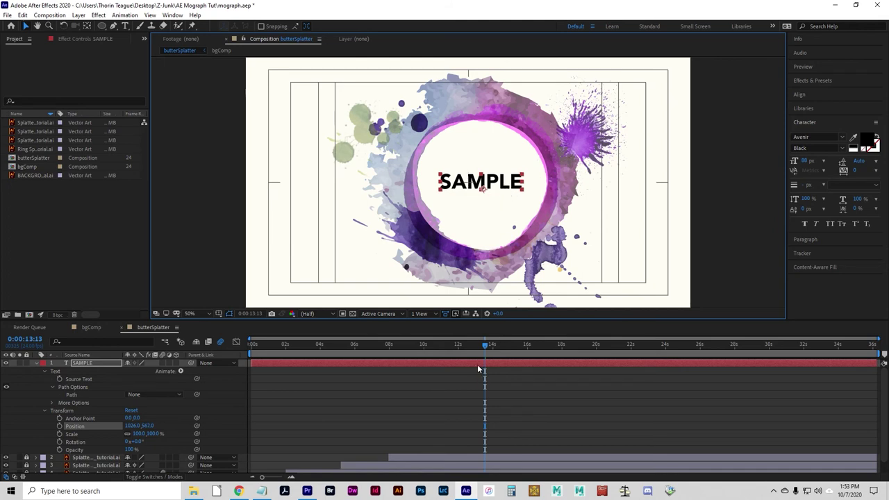
Trim SAMPLE's in-point to 0:00:09:21 with Alt+[
{"action": "left_click", "coordinate": [87, 364]}
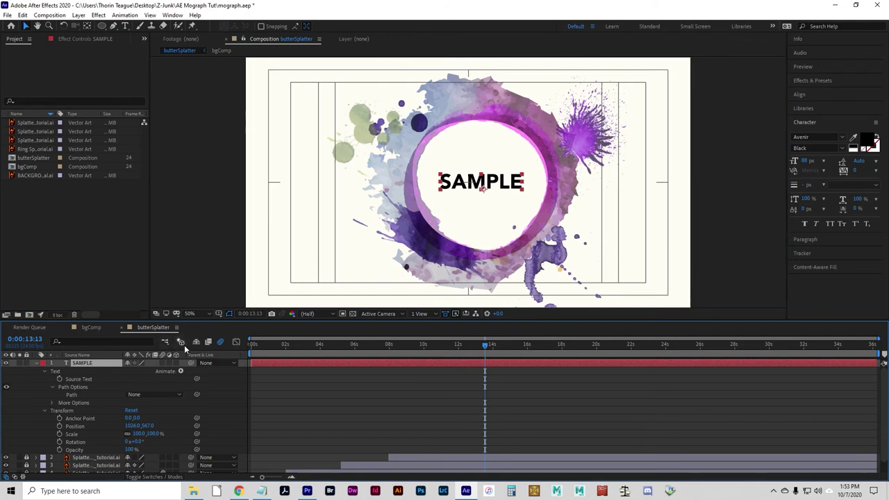
{"action": "left_click_drag", "start_coordinate": [425, 343], "coordinate": [456, 373]}
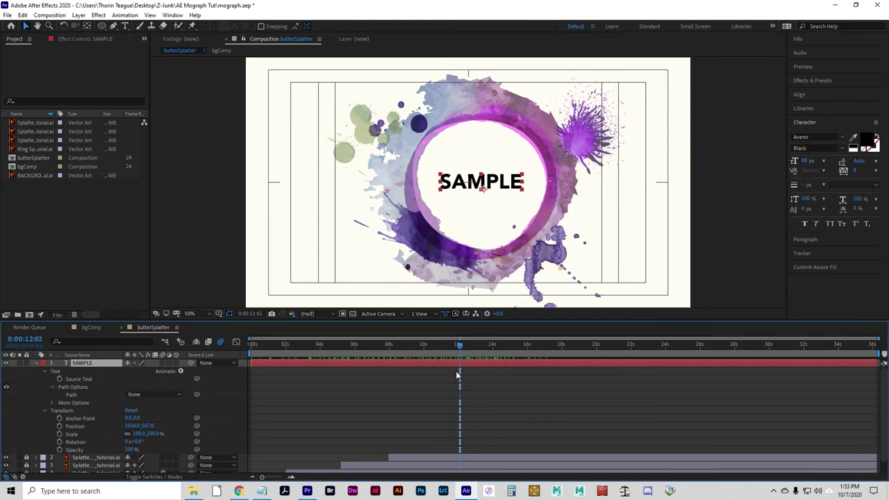
{"action": "left_click", "coordinate": [516, 396]}
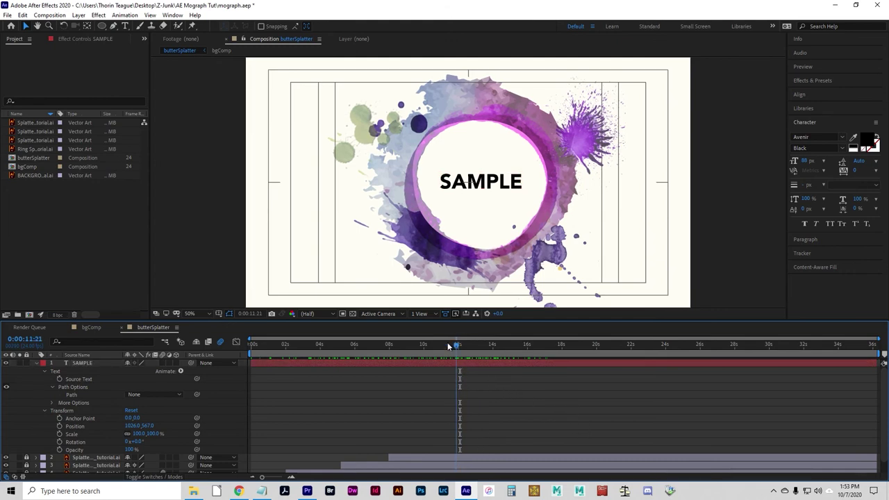
{"action": "left_click_drag", "start_coordinate": [432, 344], "coordinate": [421, 339]}
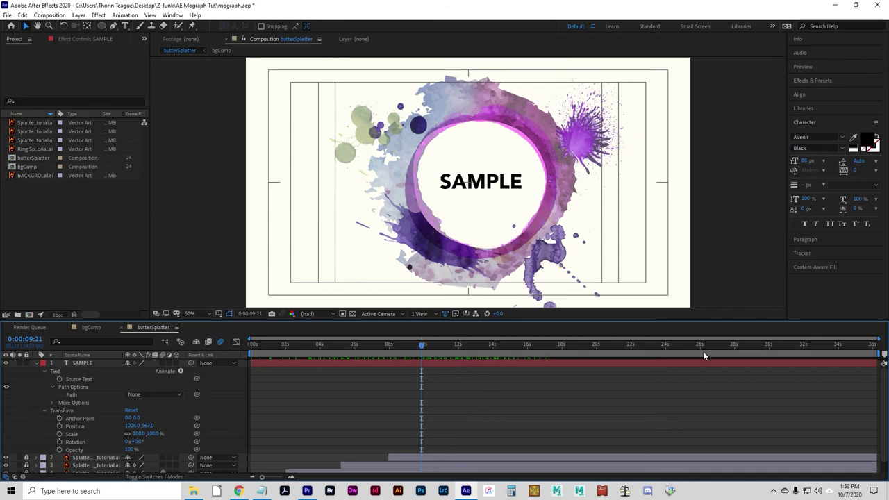
{"action": "left_click", "coordinate": [89, 356]}
{"action": "left_click", "coordinate": [123, 363]}
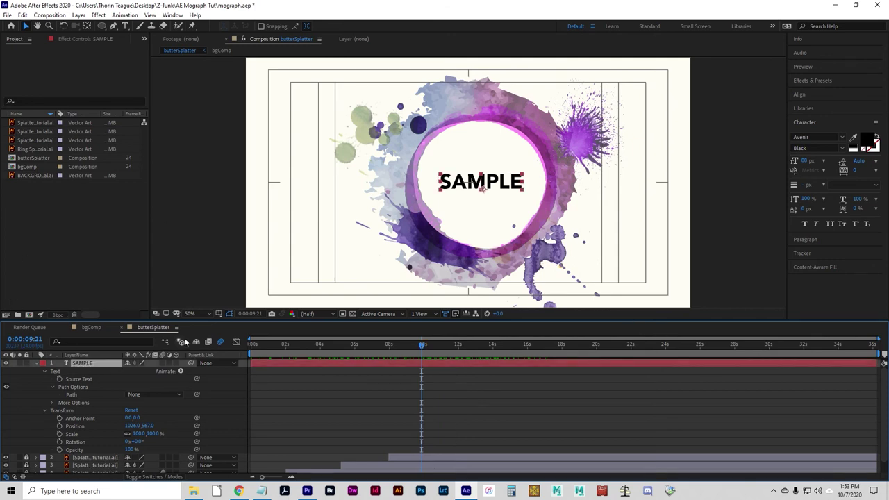
{"action": "key", "text": "alt+bracketleft"}
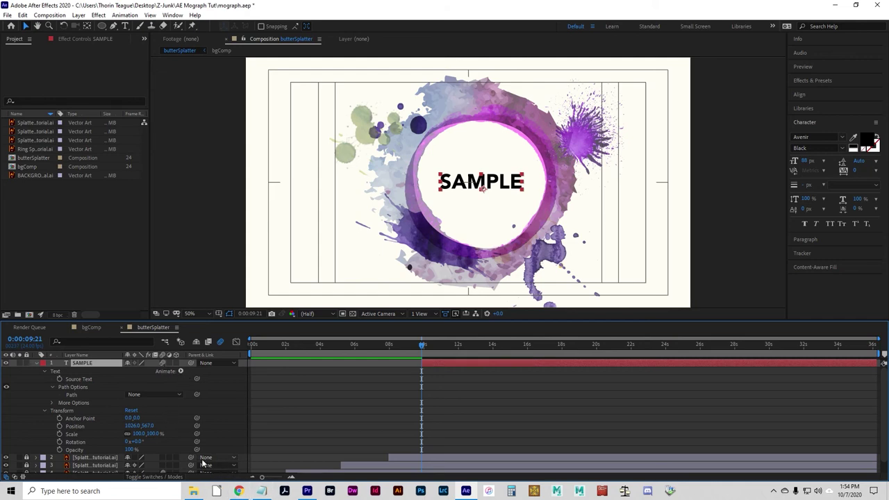
Turn on the 3D switch for SAMPLE, then try the Pan Behind (Y) and Selection (V) tools
{"action": "left_click", "coordinate": [175, 363]}
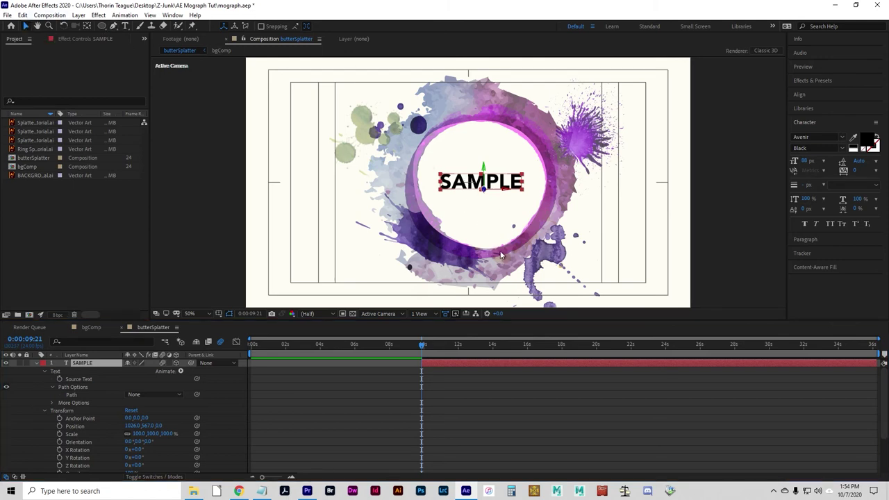
{"action": "key", "text": "y"}
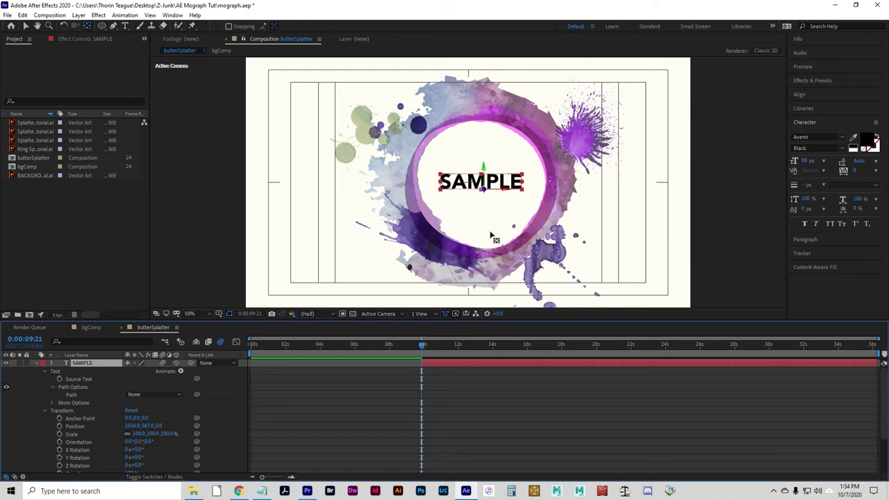
{"action": "key", "text": "v"}
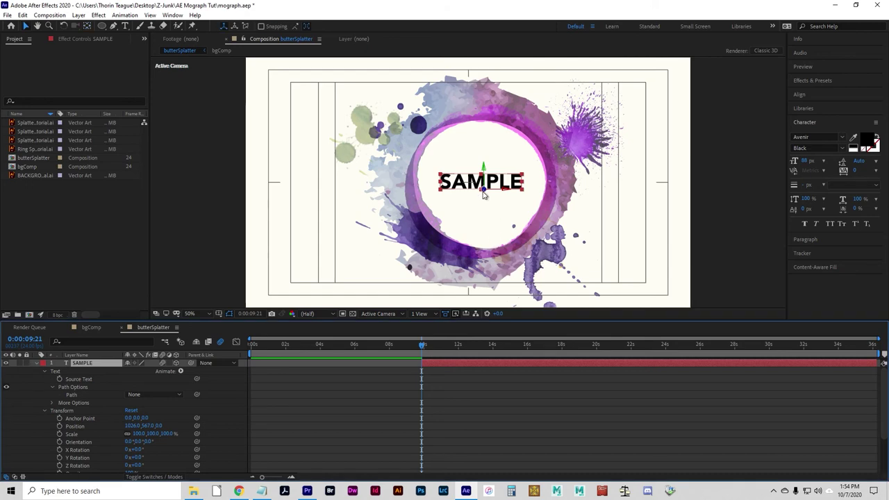
{"action": "key", "text": "y"}
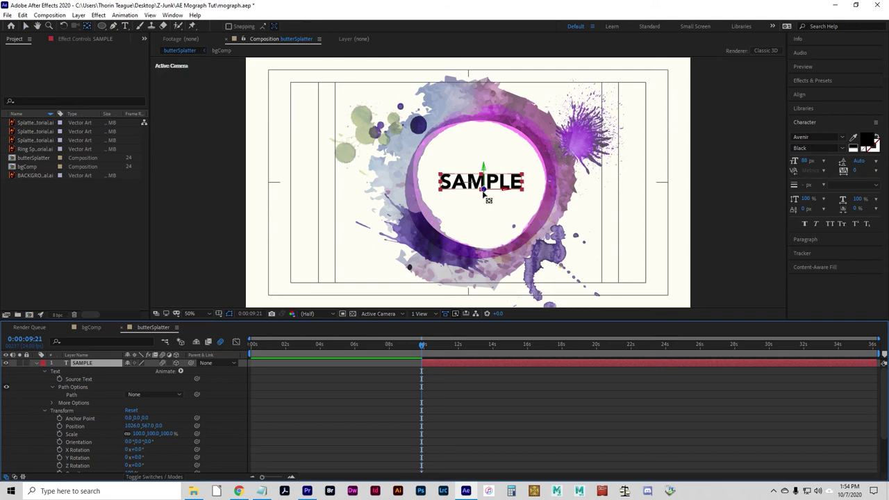
{"action": "key", "text": "v"}
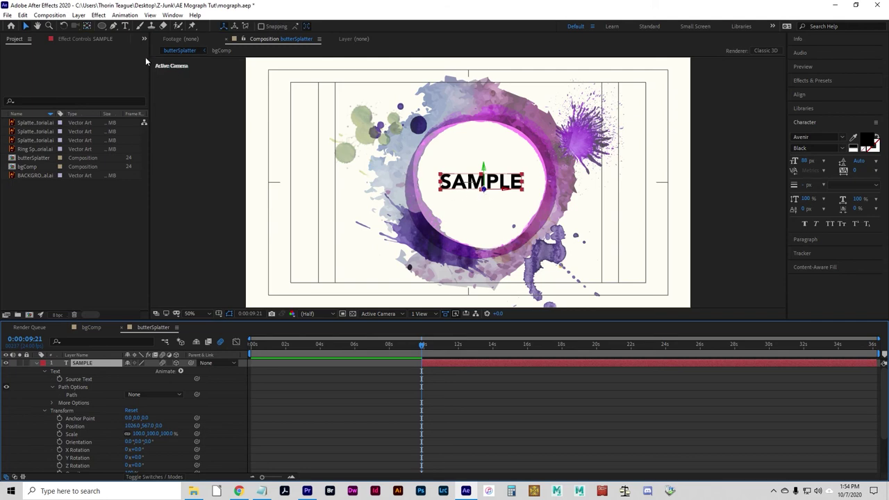
Move SAMPLE's anchor point to the top of the text with the Pan Behind tool
{"action": "left_click", "coordinate": [86, 26]}
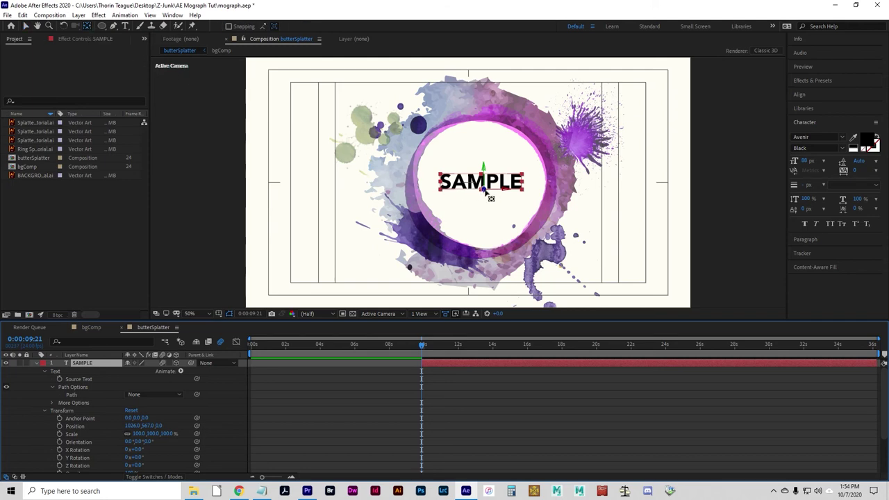
{"action": "left_click_drag", "start_coordinate": [492, 196], "coordinate": [489, 182]}
{"action": "key", "text": "v"}
Tilt SAMPLE to an X Rotation of about 89°, nearly edge-on
{"action": "left_click", "coordinate": [129, 418]}
{"action": "scroll", "coordinate": [145, 423], "scroll_direction": "down", "scroll_amount": 2}
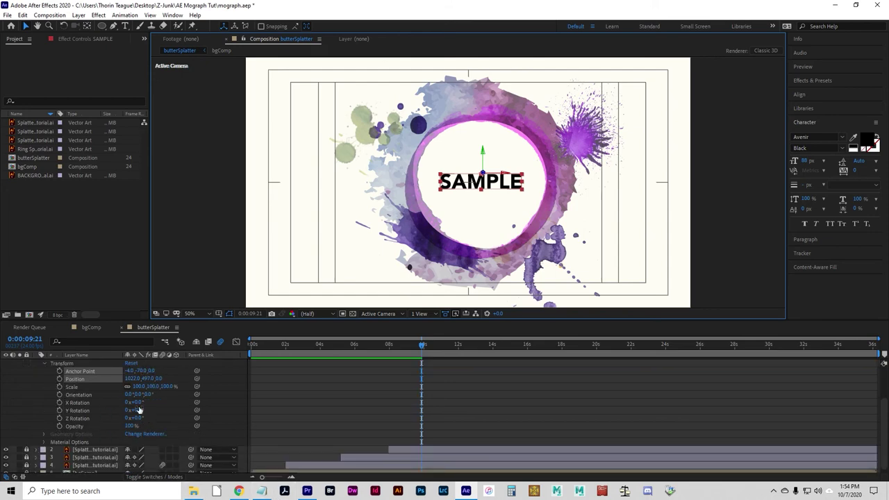
{"action": "left_click_drag", "start_coordinate": [134, 418], "coordinate": [178, 403]}
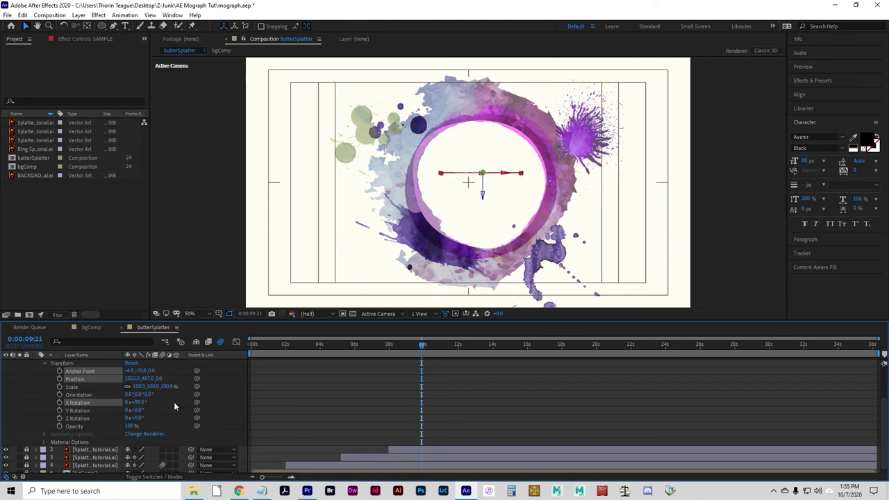
Set SAMPLE's X Rotation to 90° and start keyframing it at 0:00:09:21
{"action": "left_click", "coordinate": [142, 403]}
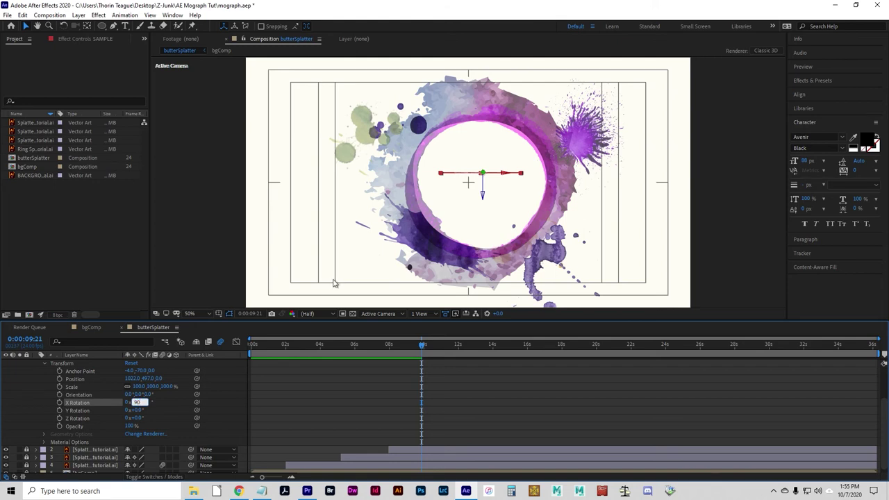
{"action": "key", "text": "Return"}
{"action": "left_click", "coordinate": [60, 402]}
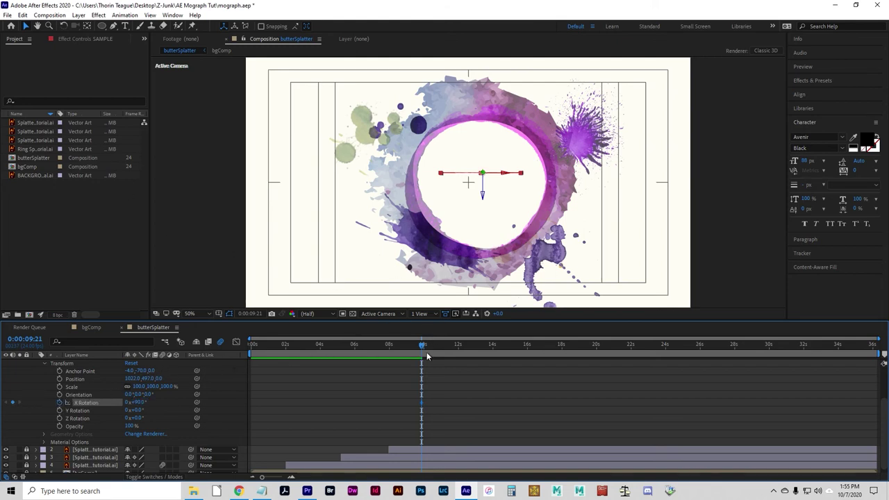
Add an X Rotation keyframe of 0° at 0:00:10:10
{"action": "left_click_drag", "start_coordinate": [424, 355], "coordinate": [434, 354]}
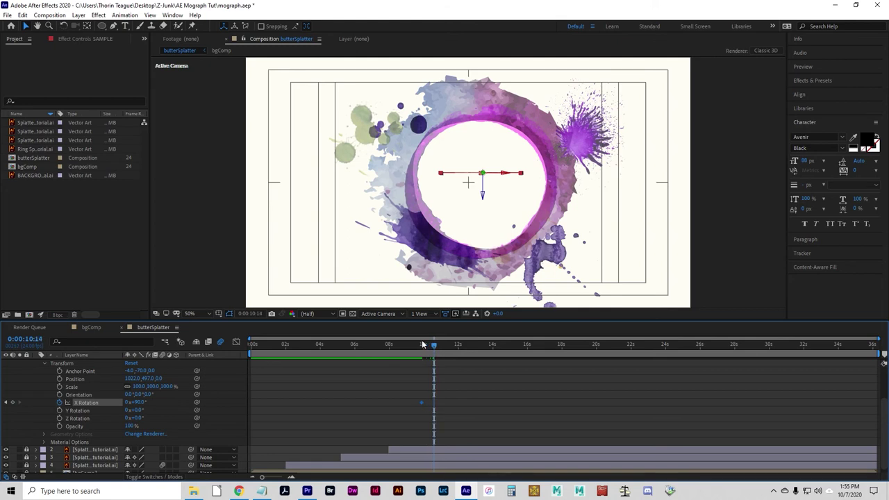
{"action": "left_click_drag", "start_coordinate": [135, 403], "coordinate": [100, 378]}
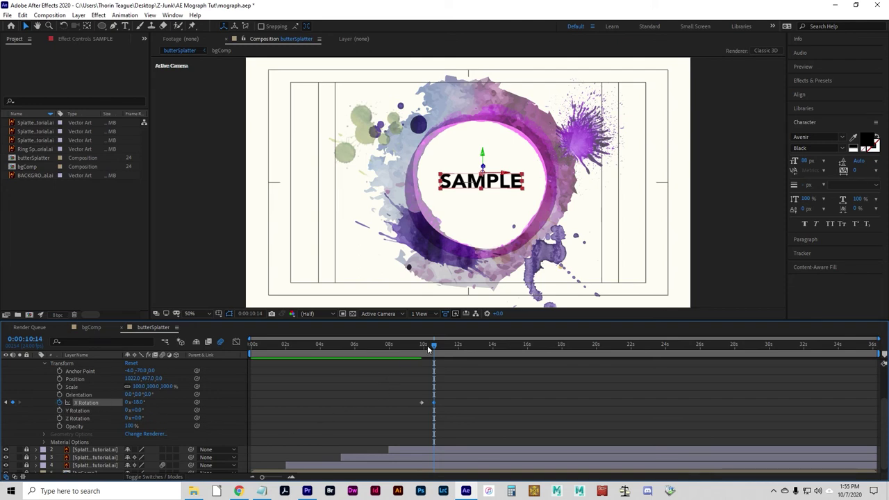
{"action": "left_click_drag", "start_coordinate": [435, 346], "coordinate": [439, 349]}
{"action": "left_click", "coordinate": [424, 403]}
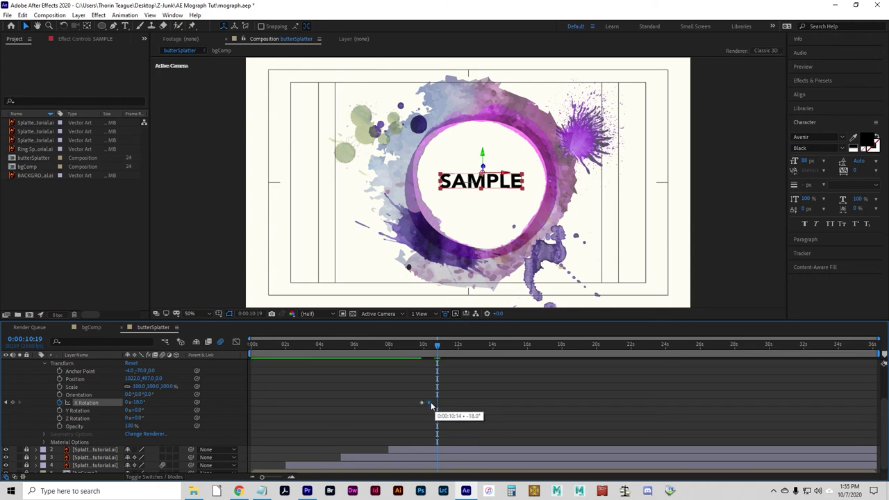
{"action": "left_click", "coordinate": [428, 345]}
{"action": "left_click", "coordinate": [429, 346]}
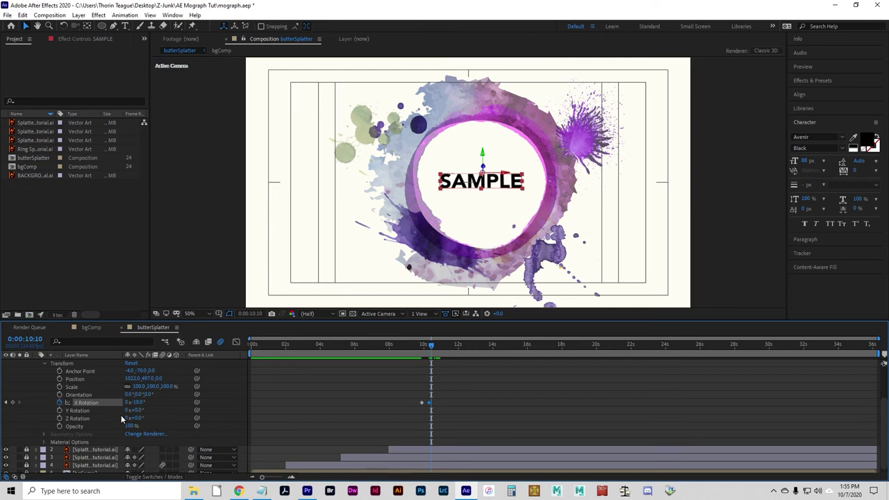
{"action": "left_click", "coordinate": [138, 402]}
{"action": "type", "text": "0"}
{"action": "key", "text": "Return"}
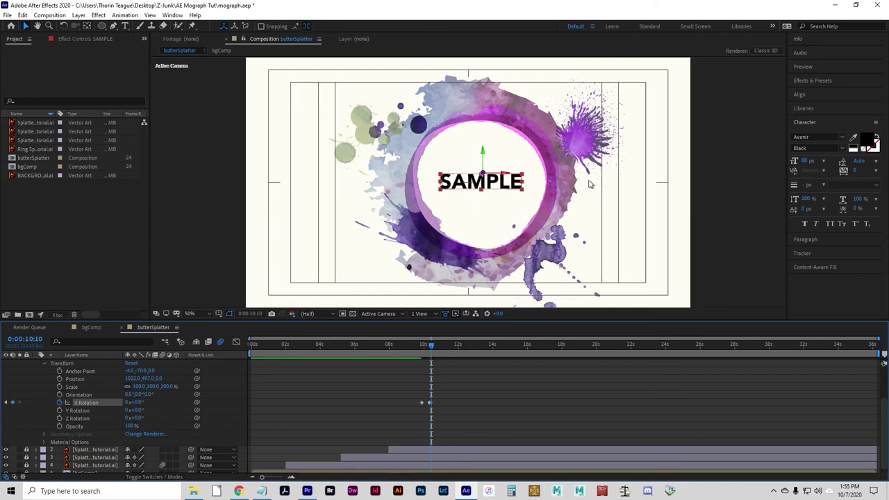
Preview the flip, trying an X Rotation of about -29° at 0:00:10:08
{"action": "left_click_drag", "start_coordinate": [461, 345], "coordinate": [402, 346]}
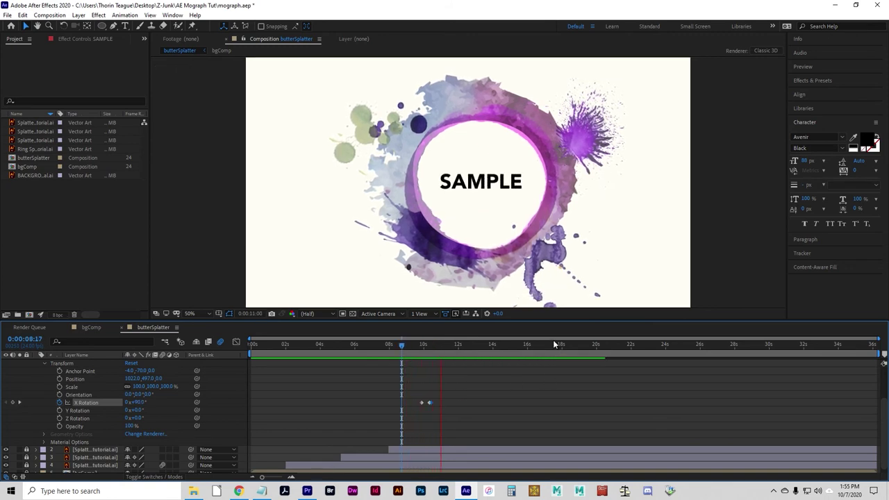
{"action": "key", "text": "space"}
{"action": "left_click_drag", "start_coordinate": [440, 343], "coordinate": [428, 348]}
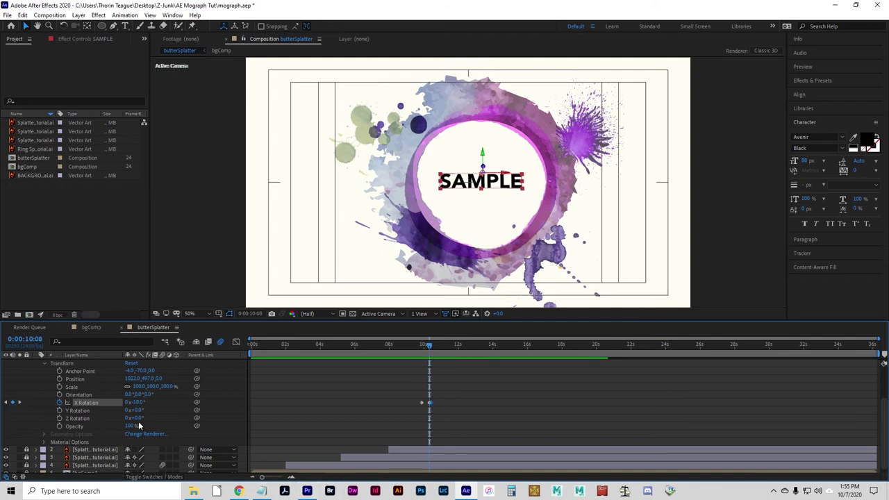
{"action": "left_click_drag", "start_coordinate": [134, 403], "coordinate": [117, 403]}
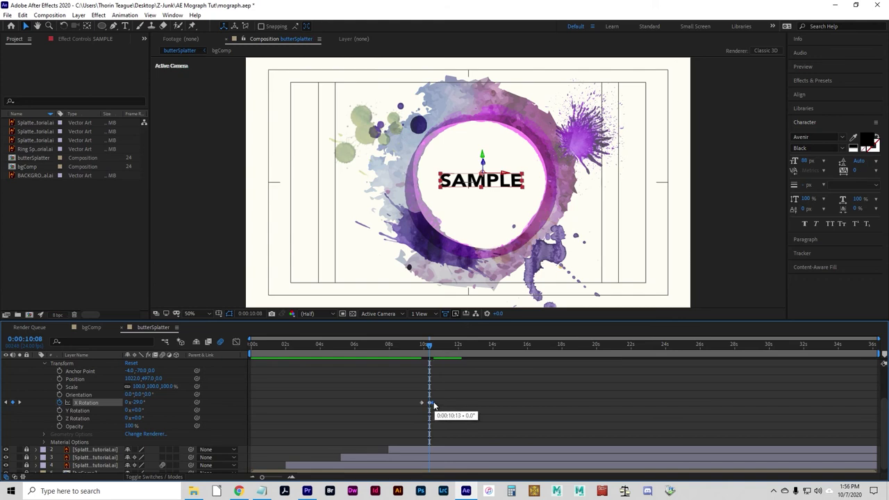
{"action": "left_click", "coordinate": [410, 349]}
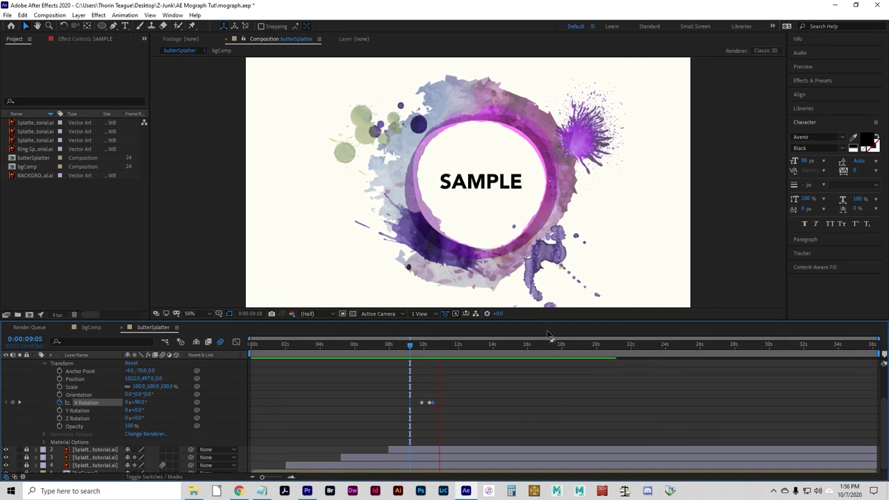
Apply Easy Ease to SAMPLE's X Rotation keyframe and scrub around 10 seconds to check the flip
{"action": "key", "text": "space"}
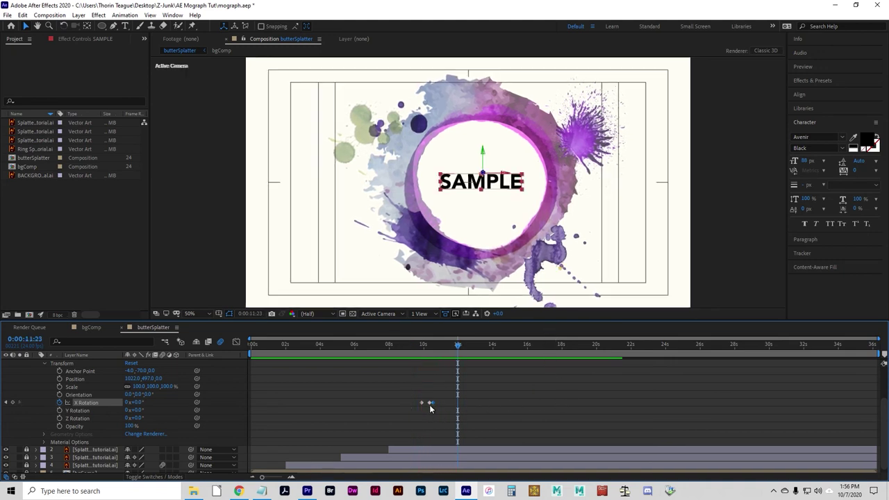
{"action": "right_click", "coordinate": [429, 402]}
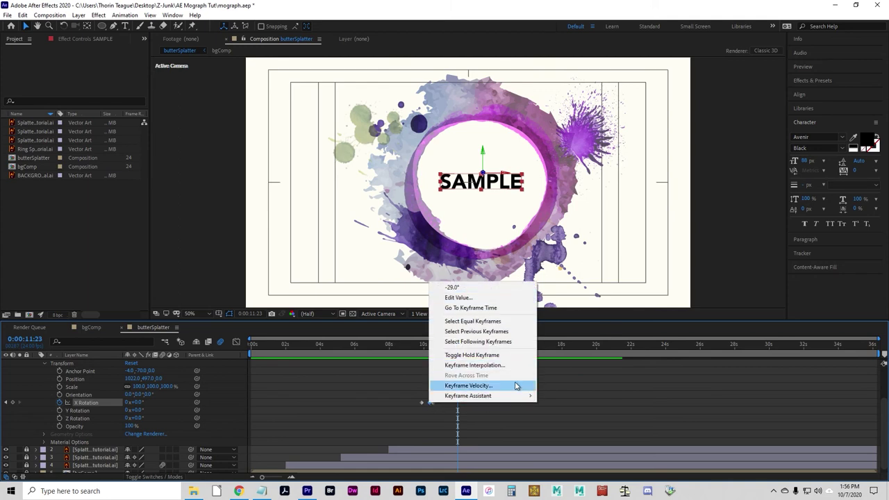
{"action": "mouse_move", "coordinate": [517, 396]}
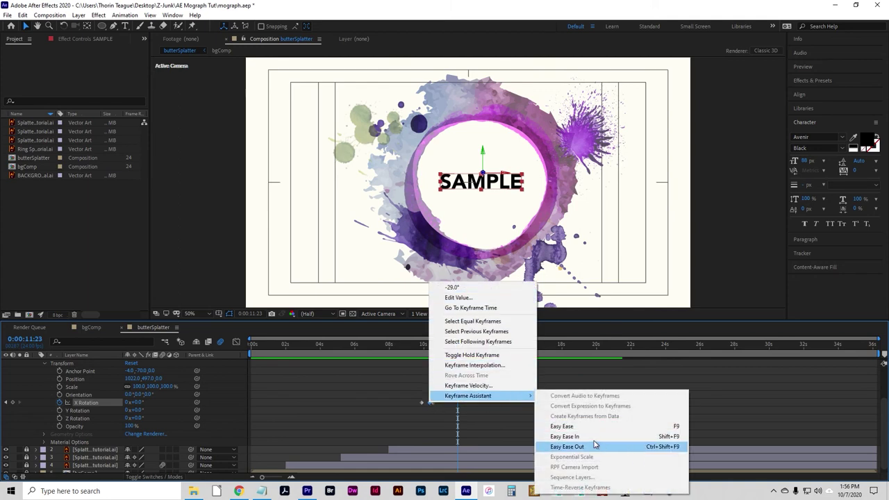
{"action": "left_click", "coordinate": [559, 427]}
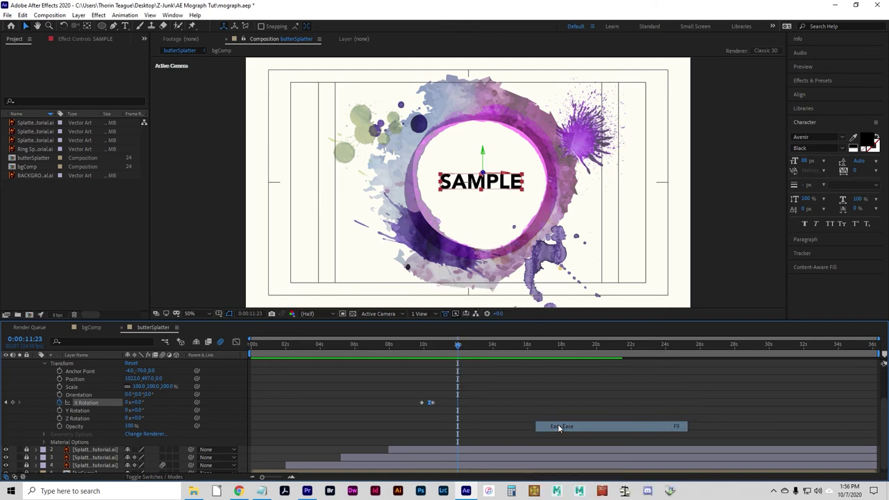
{"action": "left_click", "coordinate": [422, 344]}
{"action": "left_click_drag", "start_coordinate": [422, 344], "coordinate": [404, 344]}
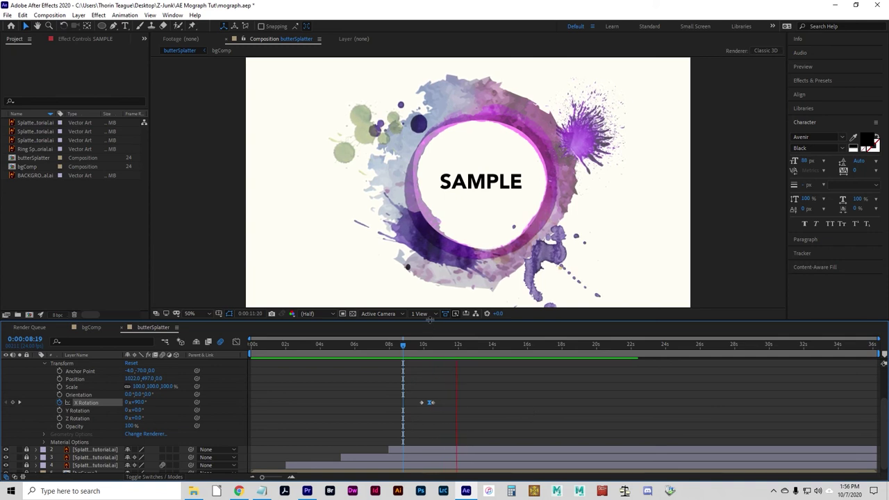
{"action": "left_click_drag", "start_coordinate": [428, 354], "coordinate": [458, 357]}
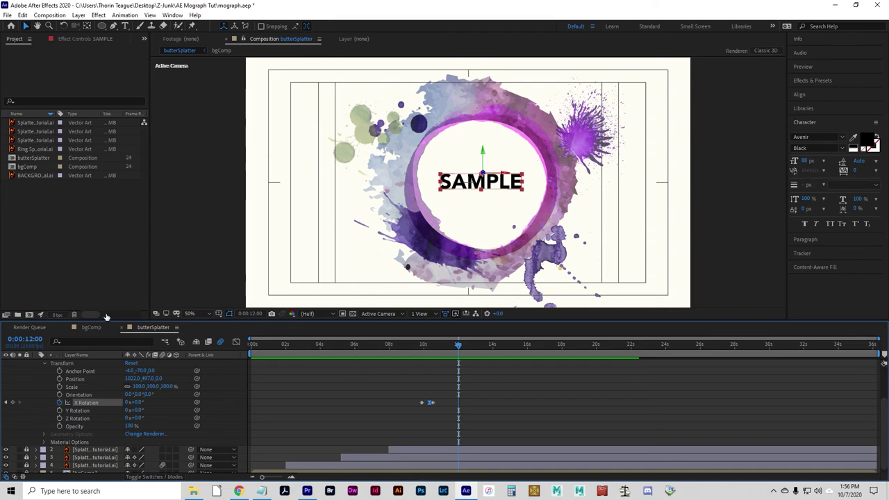
Set SAMPLE's Opacity to 80%
{"action": "left_click", "coordinate": [129, 426]}
{"action": "type", "text": "80"}
{"action": "key", "text": "Return"}
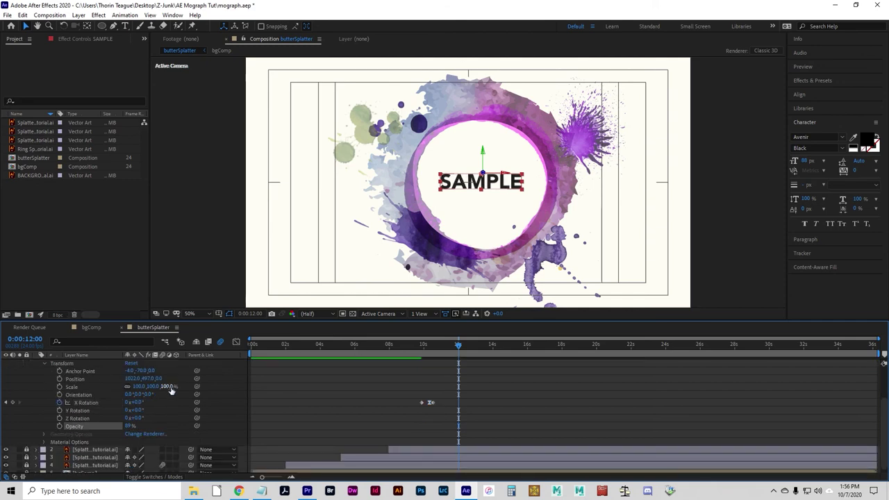
Try a larger scale and Orientation 0,0,56 on SAMPLE, then return both to their original values
{"action": "key", "text": "Return"}
{"action": "mouse_move", "coordinate": [148, 387]}
{"action": "left_mouse_down"}
{"action": "mouse_move", "coordinate": [178, 386]}
{"action": "mouse_move", "coordinate": [137, 385]}
{"action": "left_mouse_up"}
{"action": "left_click", "coordinate": [147, 394]}
{"action": "type", "text": "0,0,56"}
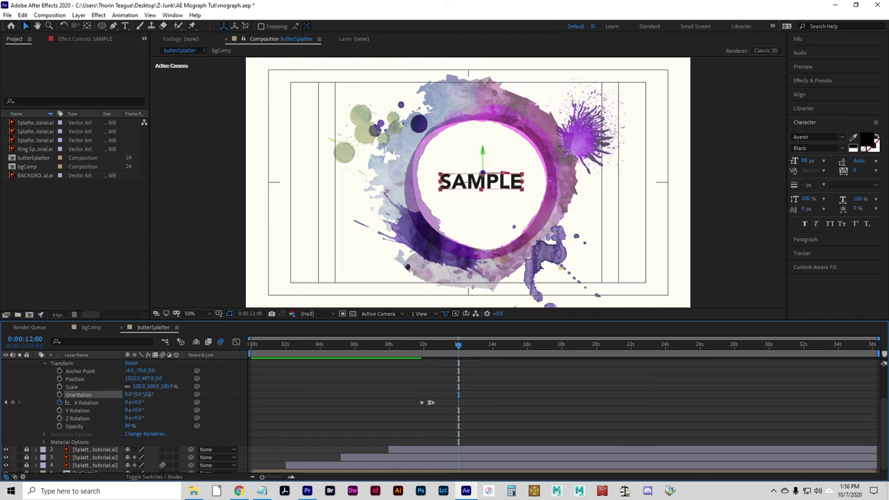
{"action": "key", "text": "Return"}
{"action": "left_click_drag", "start_coordinate": [162, 399], "coordinate": [139, 396]}
{"action": "scroll", "coordinate": [80, 409], "scroll_direction": "up", "scroll_amount": 3}
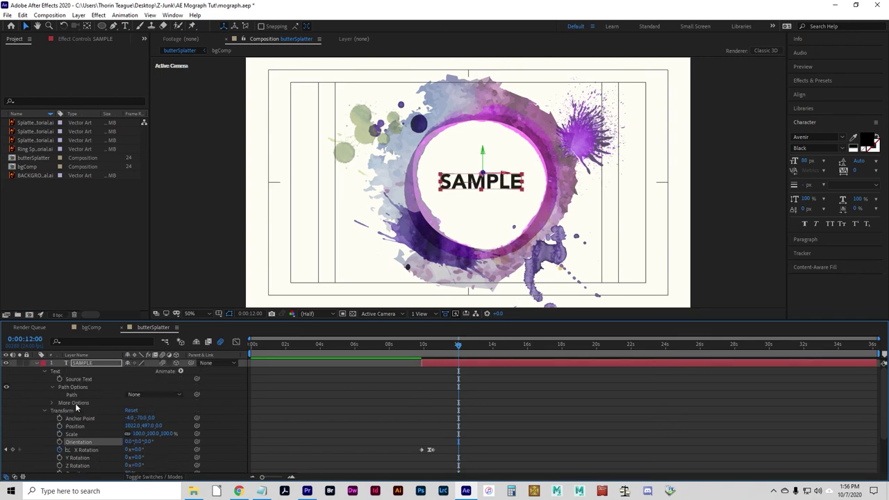
Collapse SAMPLE's properties, select its text with the Type tool, then exit and deselect it
{"action": "left_click", "coordinate": [44, 412]}
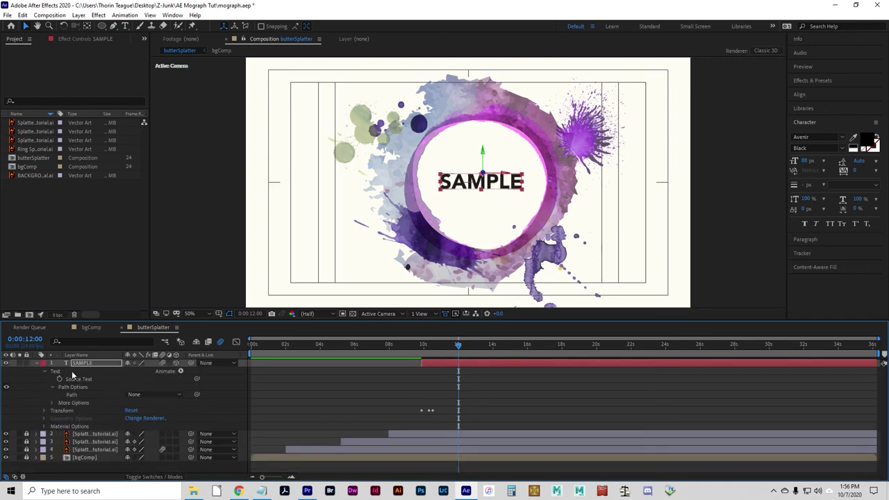
{"action": "left_click", "coordinate": [36, 363]}
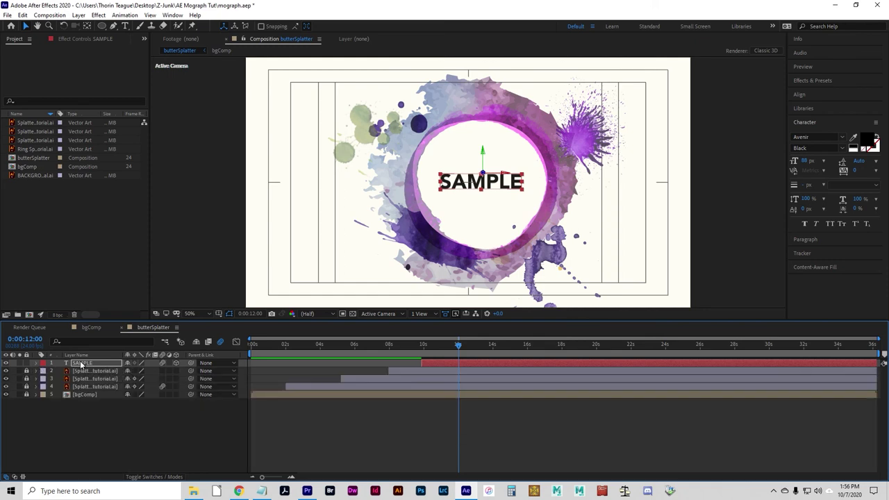
{"action": "left_click", "coordinate": [125, 26]}
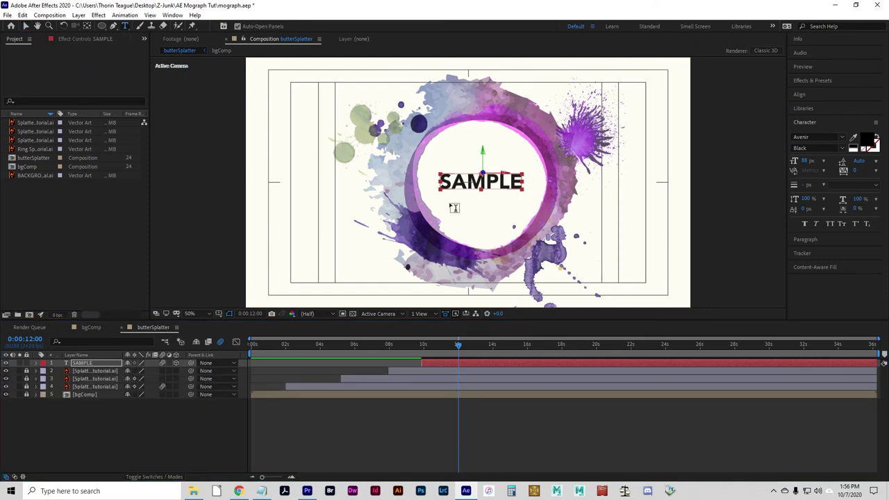
{"action": "left_click", "coordinate": [446, 195]}
{"action": "key", "text": "ctrl+a"}
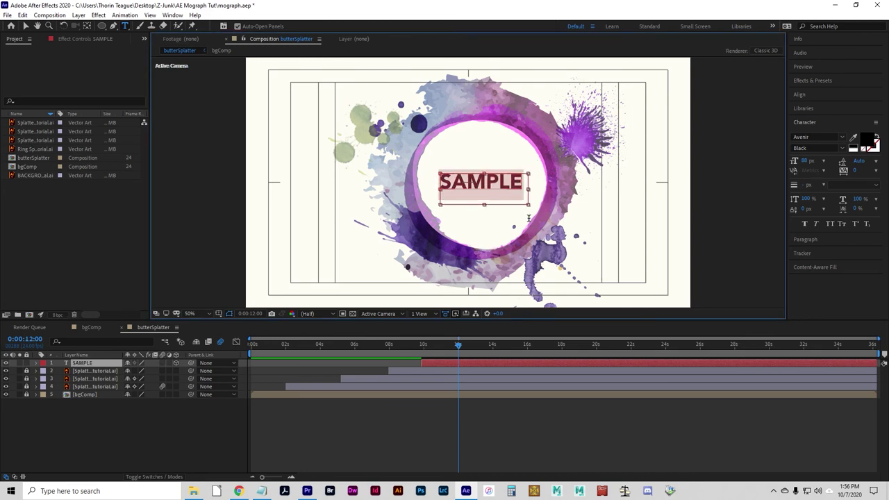
{"action": "key", "text": "Escape"}
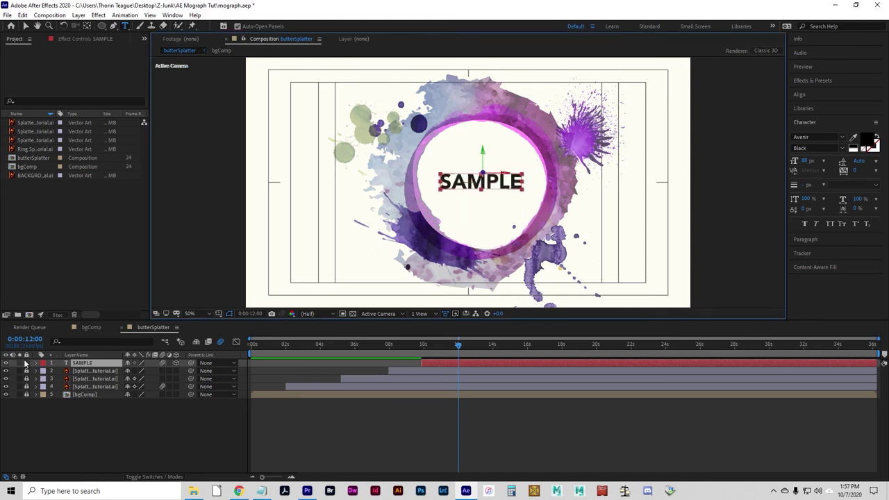
{"action": "left_click", "coordinate": [166, 137]}
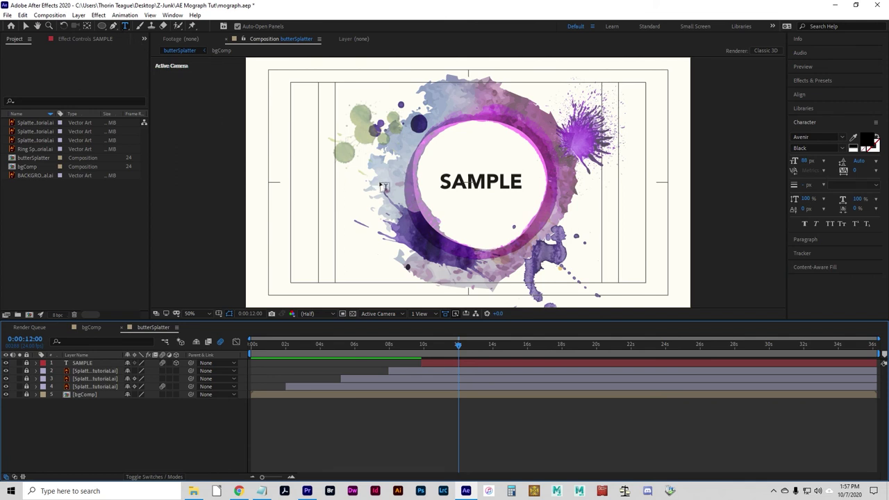
Draw a text box below SAMPLE, type TEXT, and select the word
{"action": "left_click", "coordinate": [445, 198]}
{"action": "mouse_move", "coordinate": [512, 206]}
{"action": "left_mouse_down"}
{"action": "mouse_move", "coordinate": [526, 217]}
{"action": "mouse_move", "coordinate": [519, 212]}
{"action": "left_mouse_up"}
{"action": "type", "text": "TEXT"}
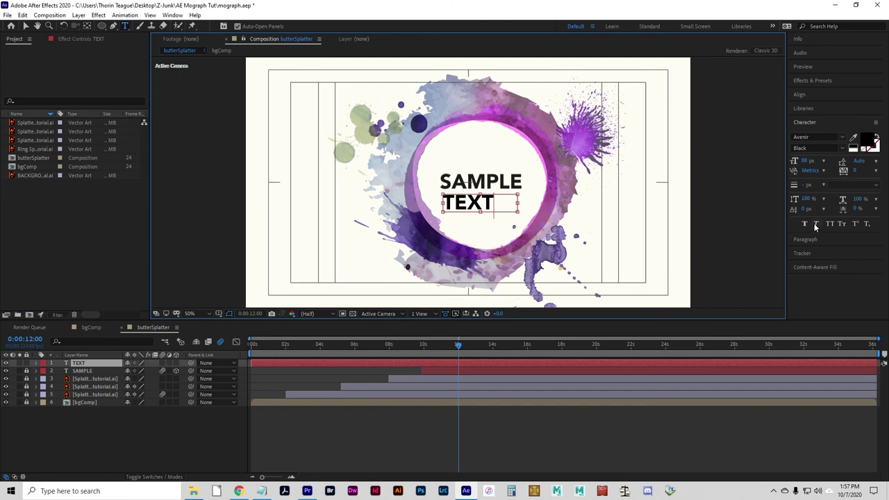
{"action": "double_click", "coordinate": [473, 216]}
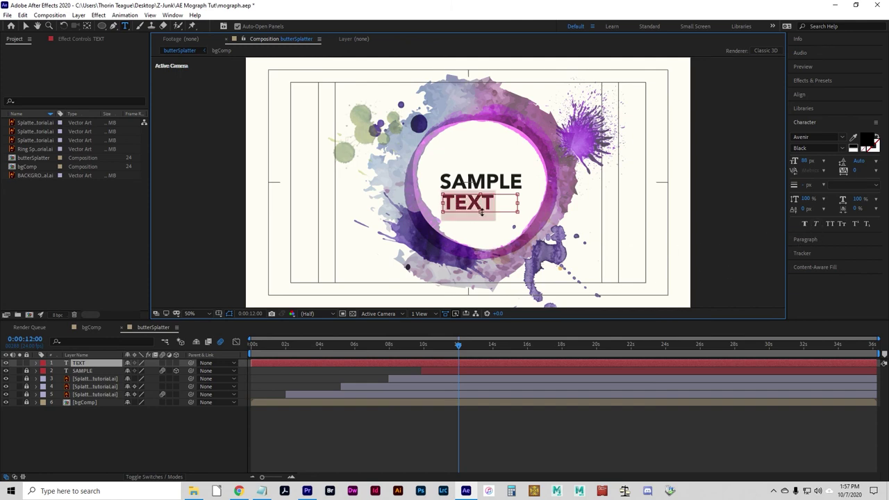
Enlarge TEXT's font from 115 px to about 132 px and widen its text box
{"action": "left_click_drag", "start_coordinate": [480, 212], "coordinate": [481, 221]}
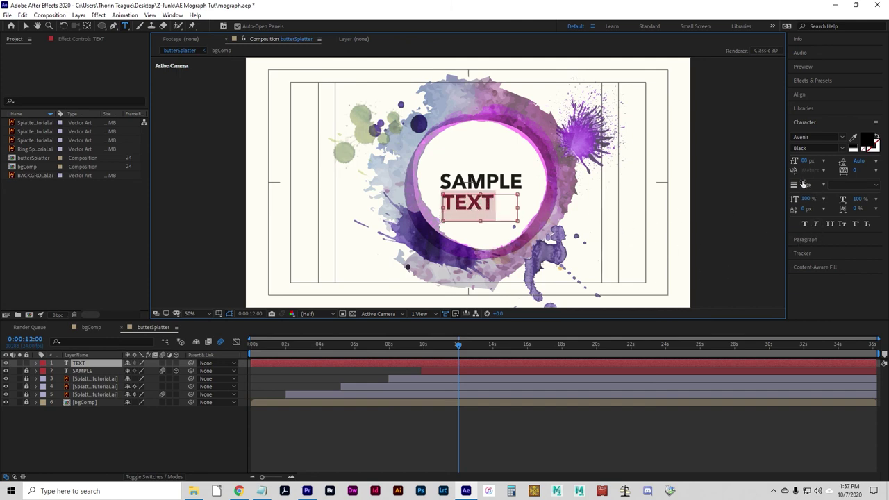
{"action": "left_click", "coordinate": [806, 161]}
{"action": "type", "text": "115"}
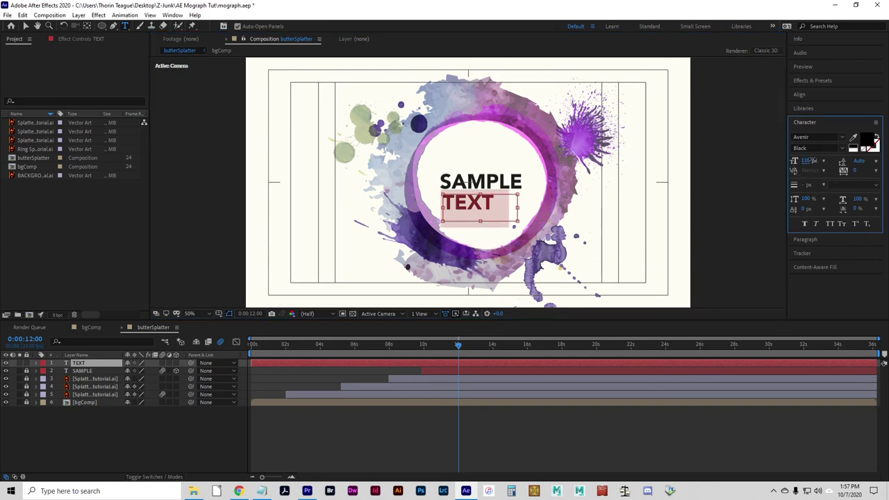
{"action": "key", "text": "Return"}
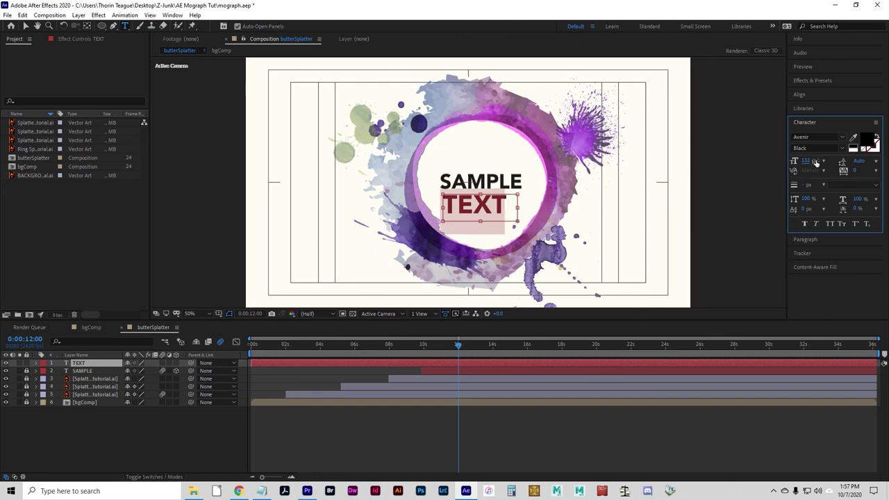
{"action": "left_click_drag", "start_coordinate": [806, 162], "coordinate": [748, 181]}
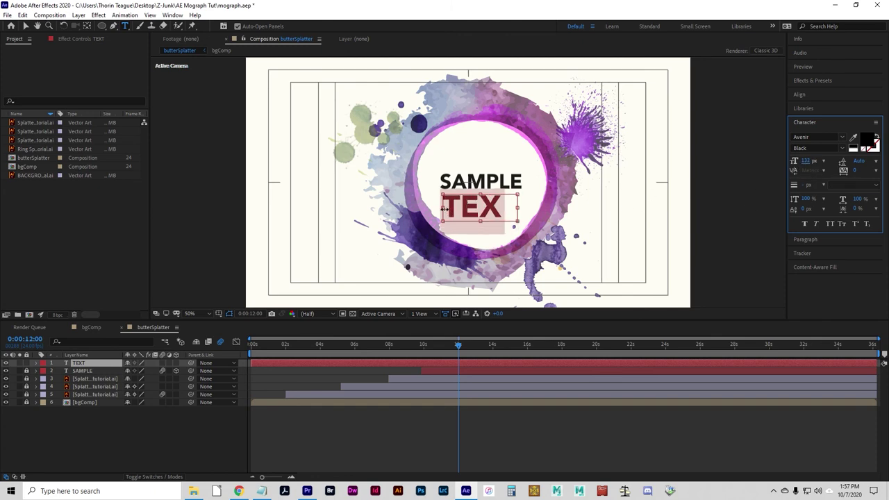
{"action": "left_click_drag", "start_coordinate": [445, 208], "coordinate": [437, 208]}
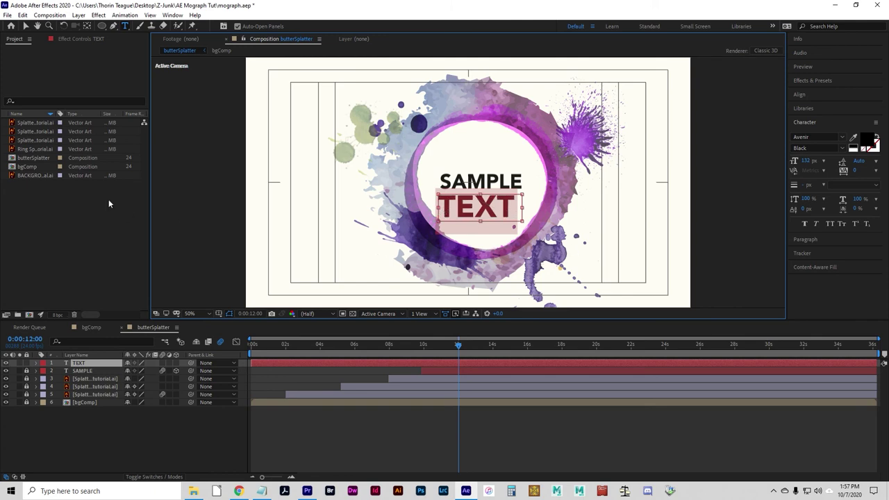
{"action": "left_click", "coordinate": [25, 25]}
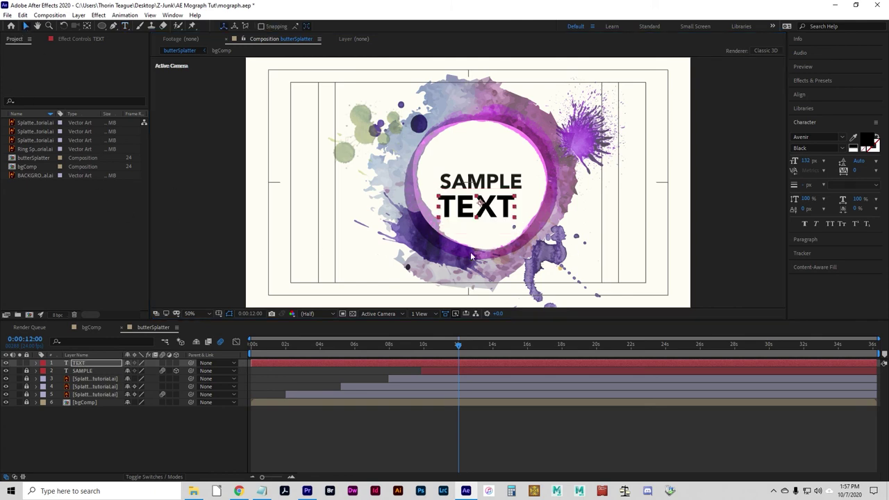
Nudge TEXT up under SAMPLE, trying and undoing an 88% horizontal scale
{"action": "key", "text": "Caps_Lock"}
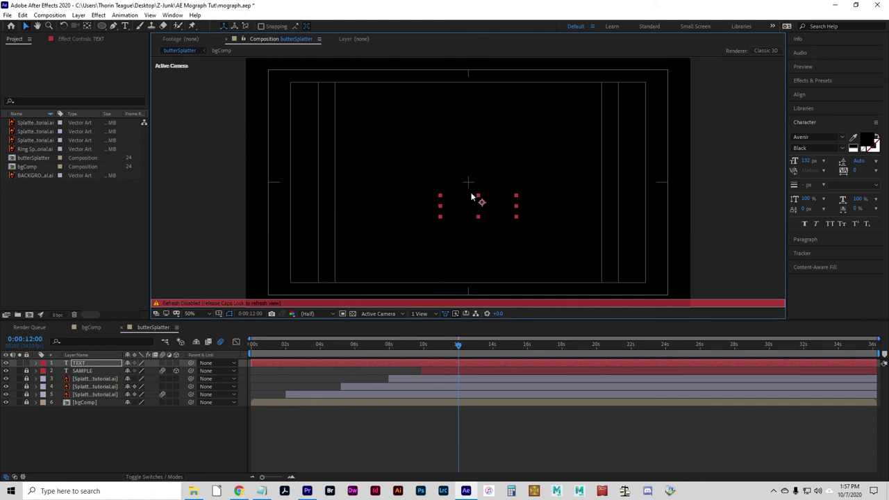
{"action": "key", "text": "Caps_Lock"}
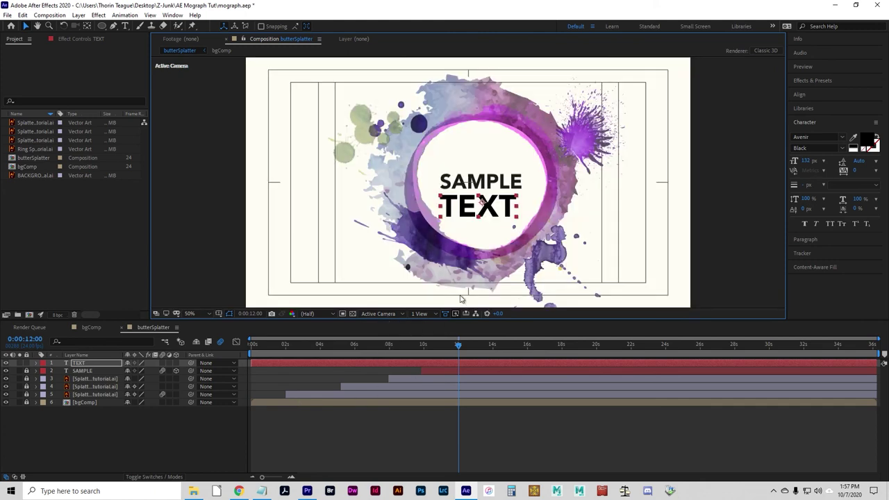
{"action": "left_click_drag", "start_coordinate": [481, 200], "coordinate": [486, 199]}
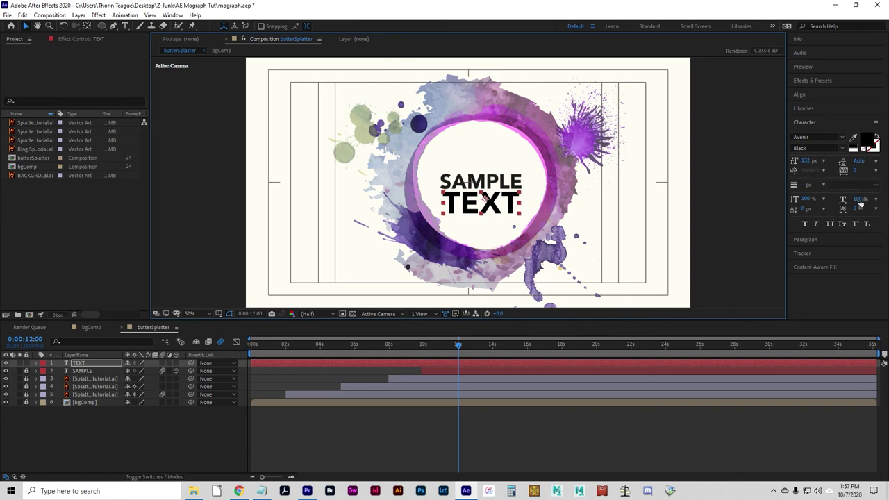
{"action": "left_click_drag", "start_coordinate": [859, 199], "coordinate": [861, 223]}
{"action": "key", "text": "ctrl+z"}
Tighten TEXT's letter spacing by raising its tsume to about 76%
{"action": "left_click", "coordinate": [800, 241]}
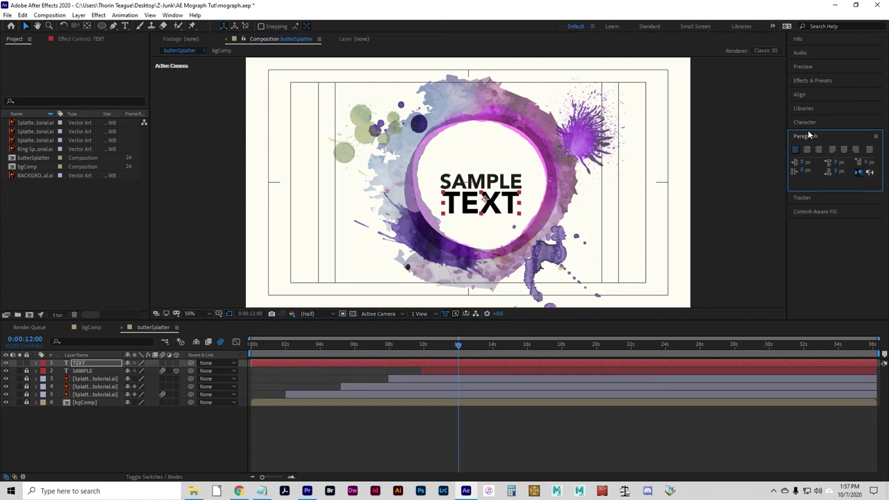
{"action": "left_click", "coordinate": [808, 199]}
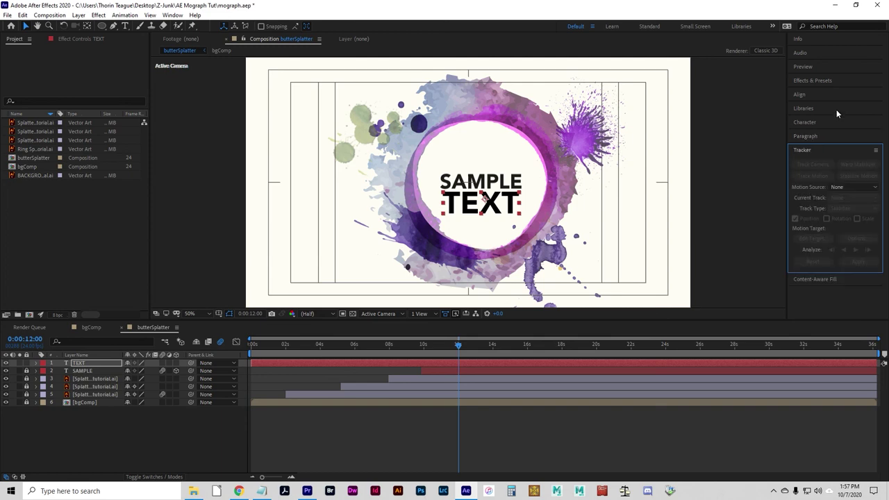
{"action": "left_click", "coordinate": [816, 127]}
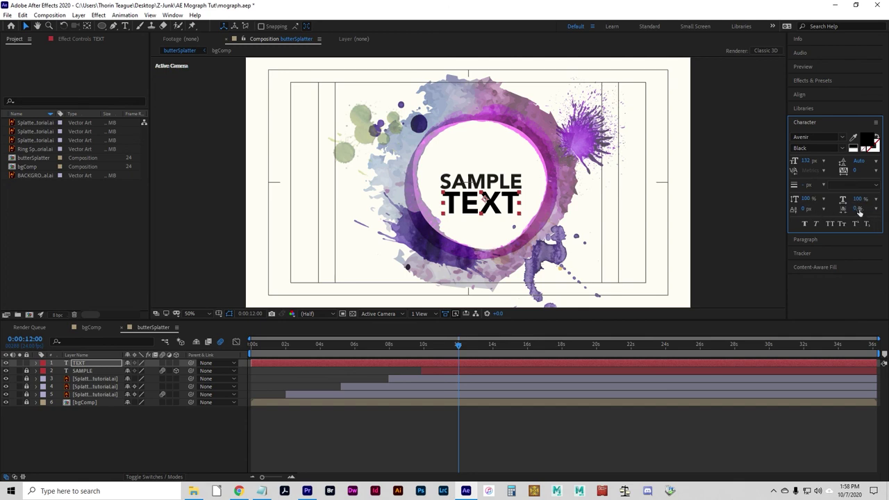
{"action": "mouse_move", "coordinate": [845, 209]}
{"action": "left_mouse_down"}
{"action": "mouse_move", "coordinate": [873, 208]}
{"action": "mouse_move", "coordinate": [845, 214]}
{"action": "left_mouse_up"}
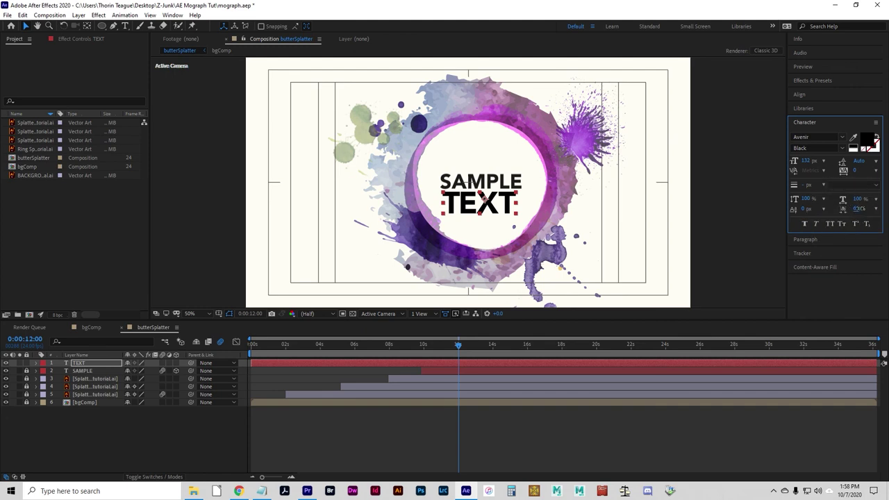
{"action": "left_click_drag", "start_coordinate": [844, 208], "coordinate": [859, 208]}
{"action": "double_click", "coordinate": [501, 209]}
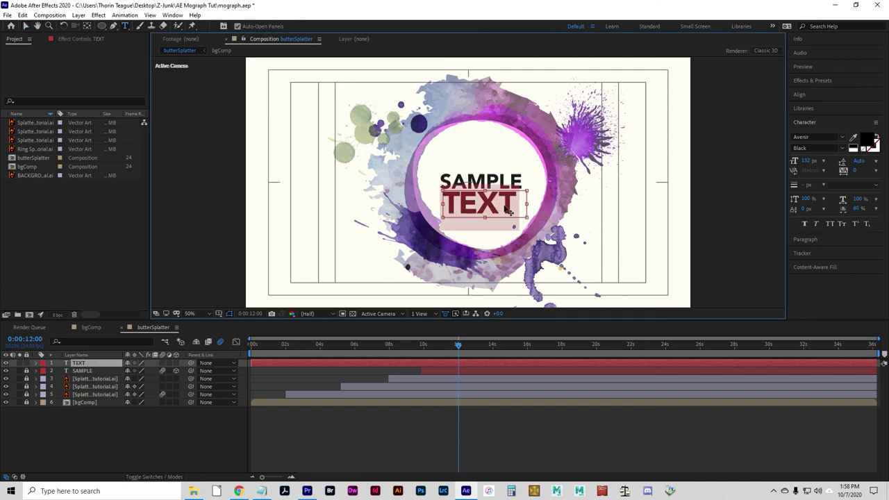
{"action": "left_click_drag", "start_coordinate": [854, 209], "coordinate": [874, 206]}
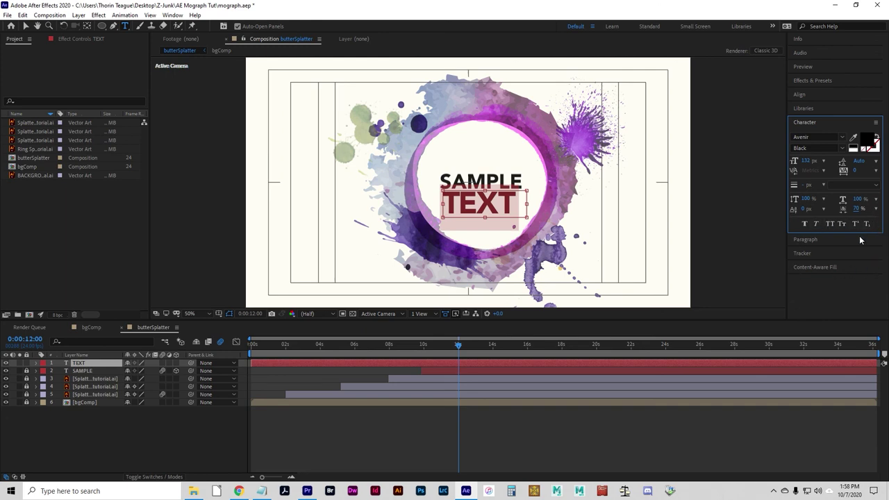
{"action": "left_click", "coordinate": [25, 26]}
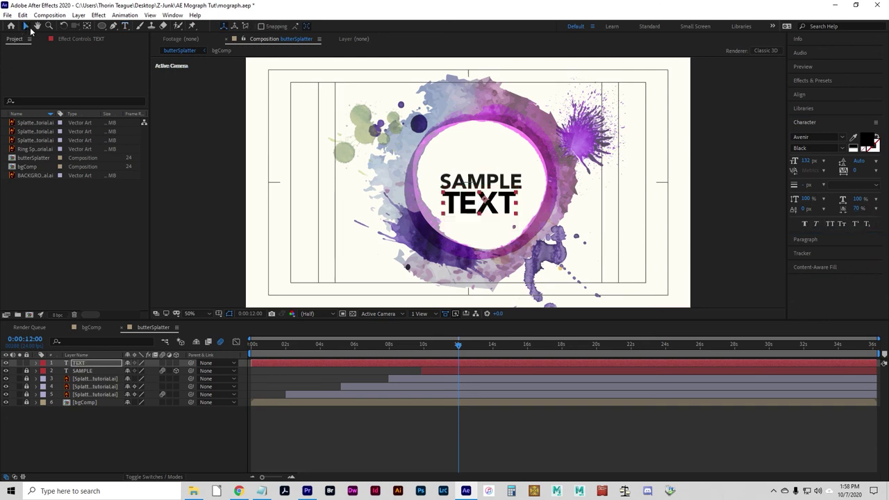
Scale TEXT up slightly and nudge it a little right and up beneath SAMPLE
{"action": "left_click", "coordinate": [475, 212]}
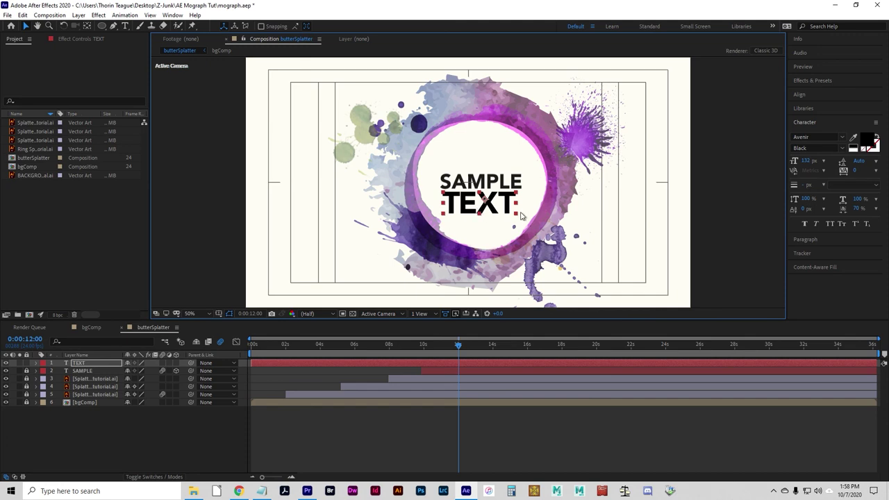
{"action": "mouse_move", "coordinate": [517, 217]}
{"action": "left_mouse_down"}
{"action": "mouse_move", "coordinate": [532, 225]}
{"action": "mouse_move", "coordinate": [513, 219]}
{"action": "mouse_move", "coordinate": [521, 221]}
{"action": "left_mouse_up"}
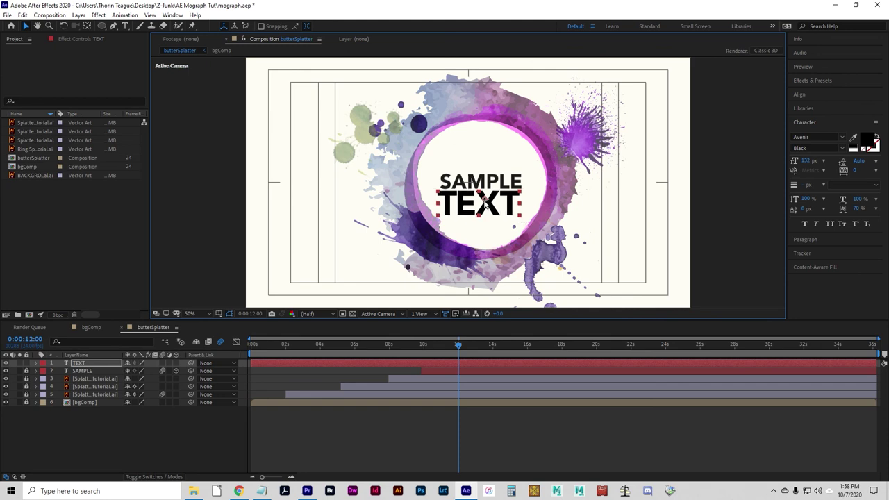
{"action": "left_click_drag", "start_coordinate": [482, 197], "coordinate": [485, 195]}
Trim the TEXT layer to start at 12 seconds and browse animation presets in Bridge
{"action": "left_click", "coordinate": [428, 268]}
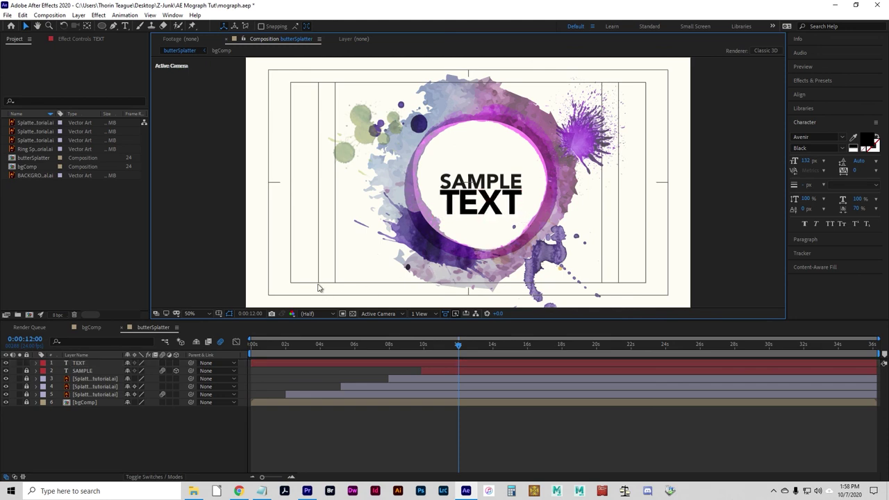
{"action": "left_click", "coordinate": [458, 208]}
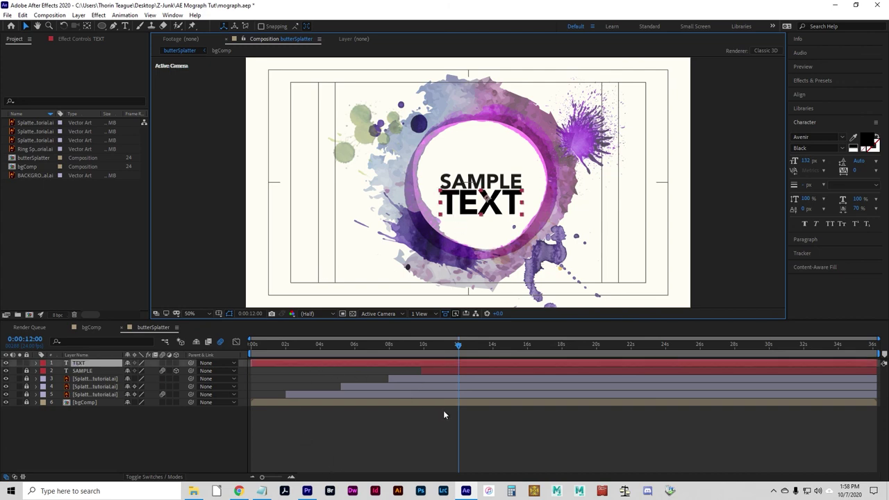
{"action": "key", "text": "alt+bracketleft"}
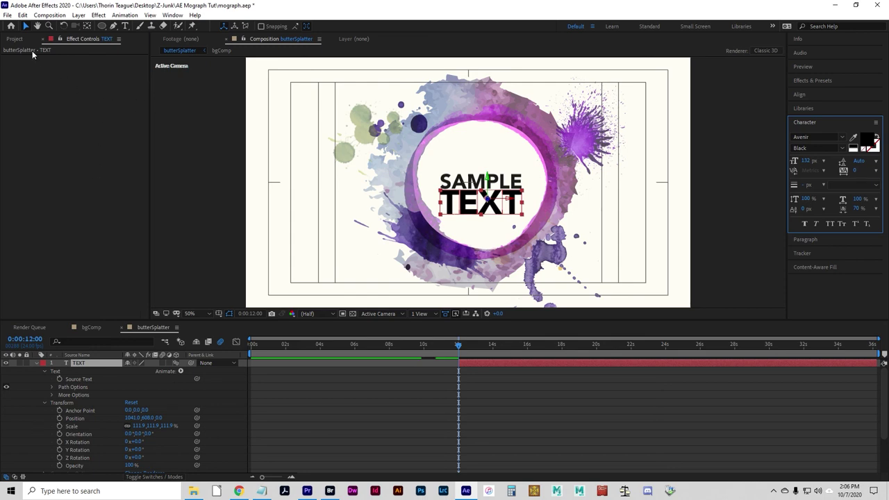
{"action": "left_click", "coordinate": [117, 17]}
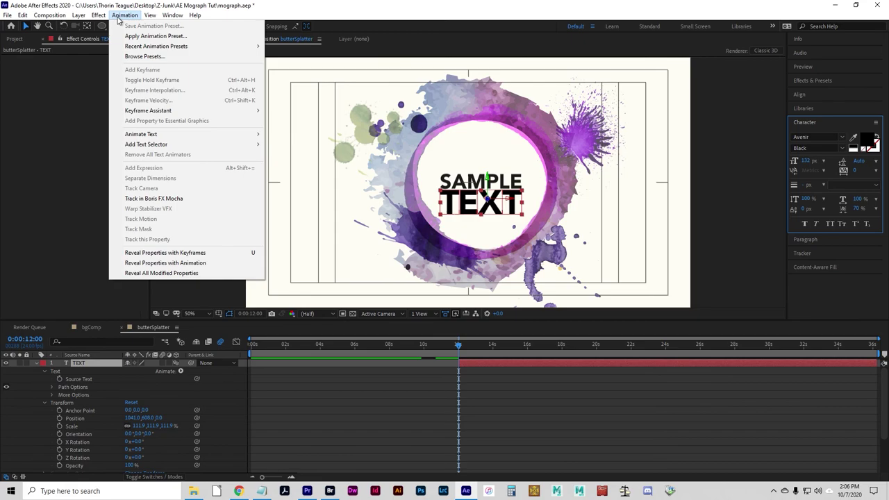
{"action": "left_click", "coordinate": [155, 60]}
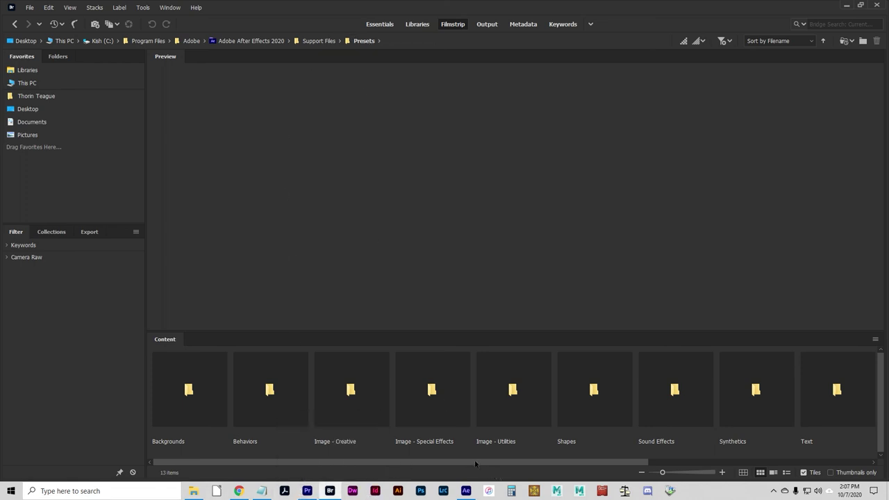
Open the Text presets folder, then its Multi-Line subfolder, in Bridge
{"action": "left_click_drag", "start_coordinate": [476, 462], "coordinate": [732, 451]}
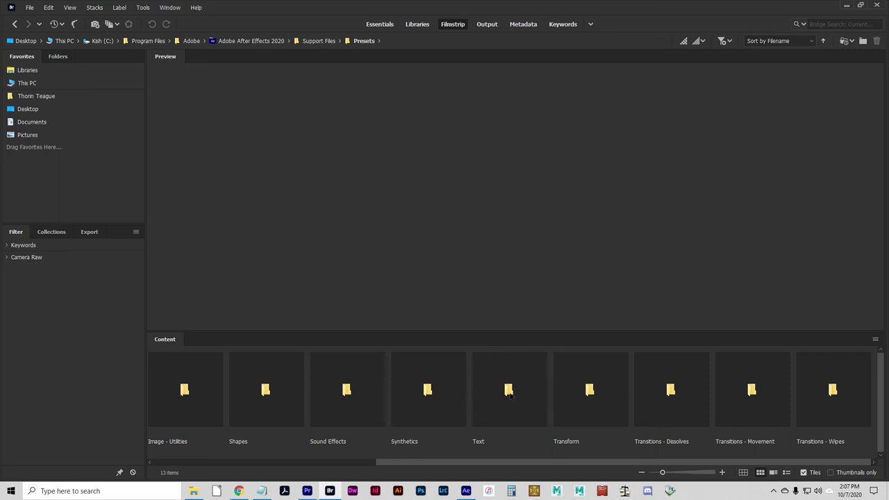
{"action": "left_click", "coordinate": [510, 391]}
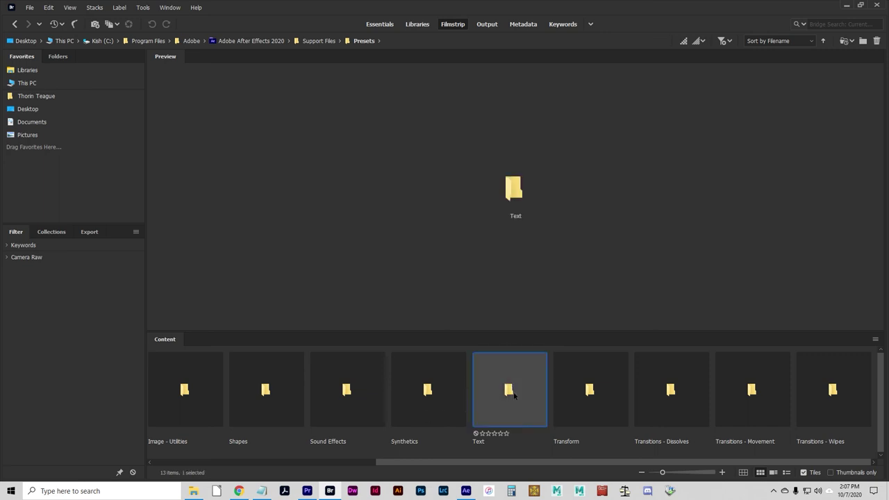
{"action": "double_click", "coordinate": [513, 393]}
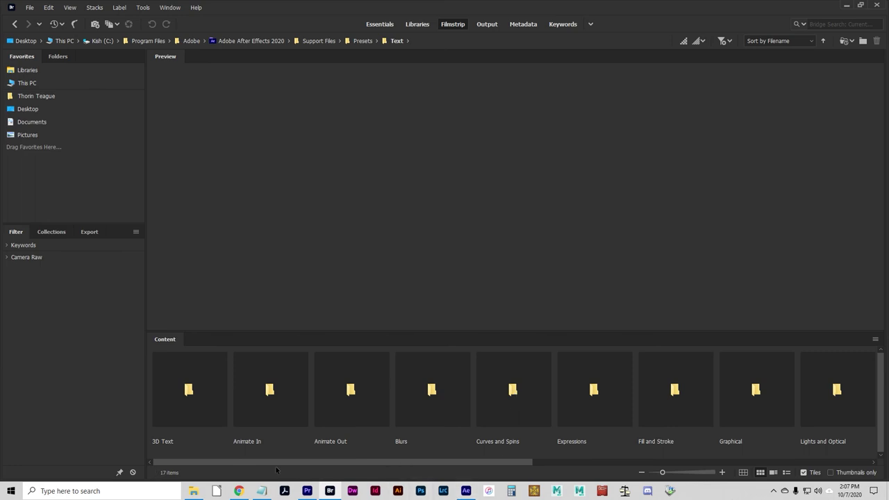
{"action": "mouse_move", "coordinate": [255, 464]}
{"action": "left_mouse_down"}
{"action": "mouse_move", "coordinate": [510, 470]}
{"action": "mouse_move", "coordinate": [246, 467]}
{"action": "mouse_move", "coordinate": [584, 468]}
{"action": "left_mouse_up"}
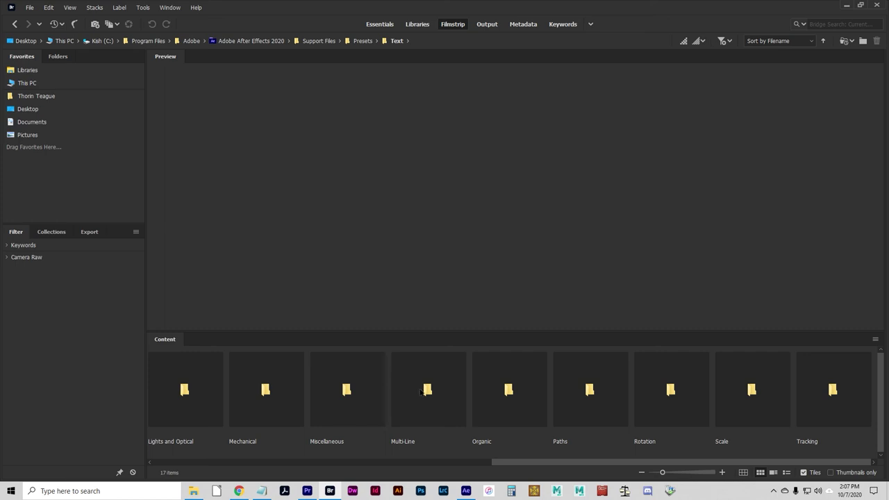
{"action": "double_click", "coordinate": [431, 391]}
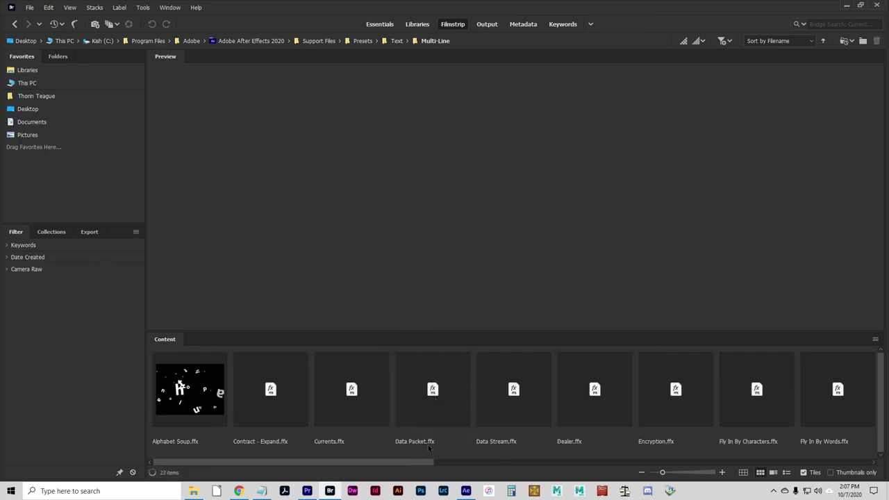
Preview the Alphabet Soup, Contract - Expand, Frontside - Backside and Incoming presets
{"action": "left_click", "coordinate": [206, 405]}
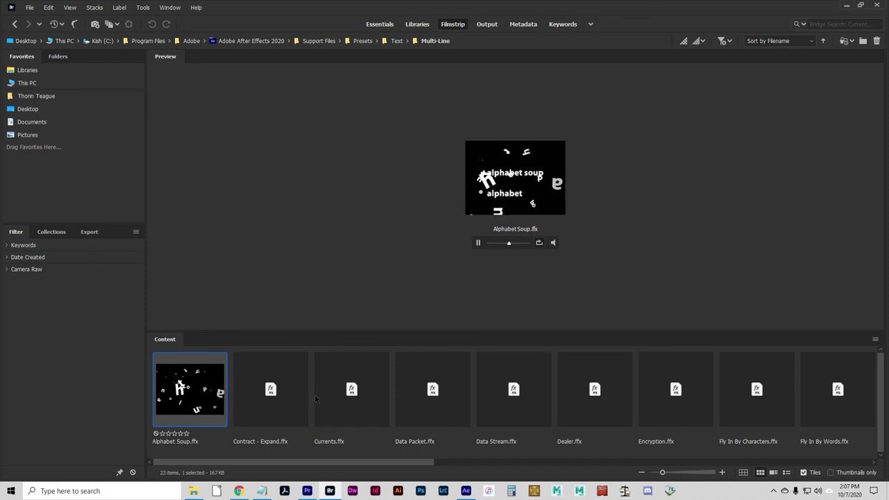
{"action": "left_click", "coordinate": [292, 401]}
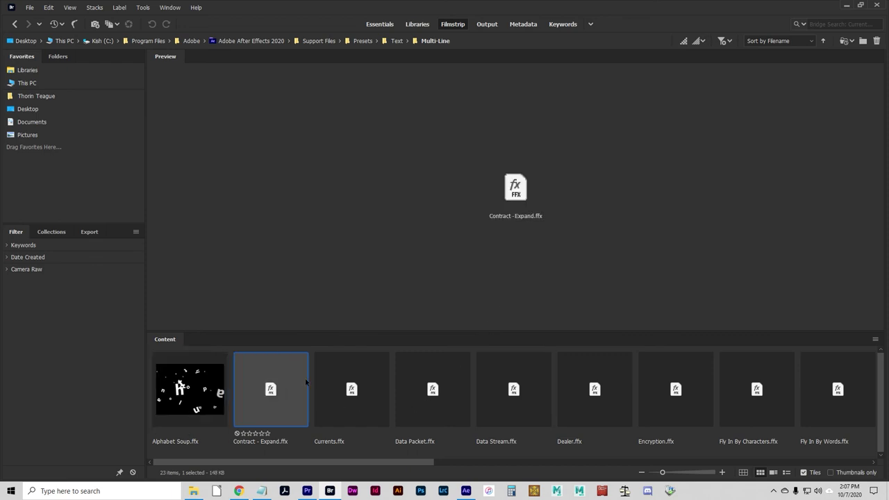
{"action": "left_click", "coordinate": [206, 416]}
{"action": "left_click", "coordinate": [278, 417]}
{"action": "key", "text": "space"}
{"action": "key", "text": "space"}
{"action": "left_click", "coordinate": [472, 463]}
{"action": "left_click", "coordinate": [370, 401]}
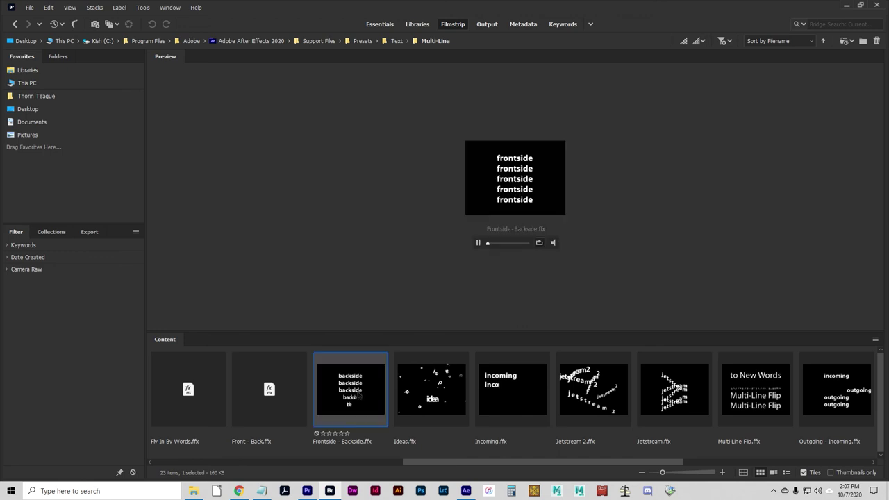
{"action": "left_click", "coordinate": [507, 405]}
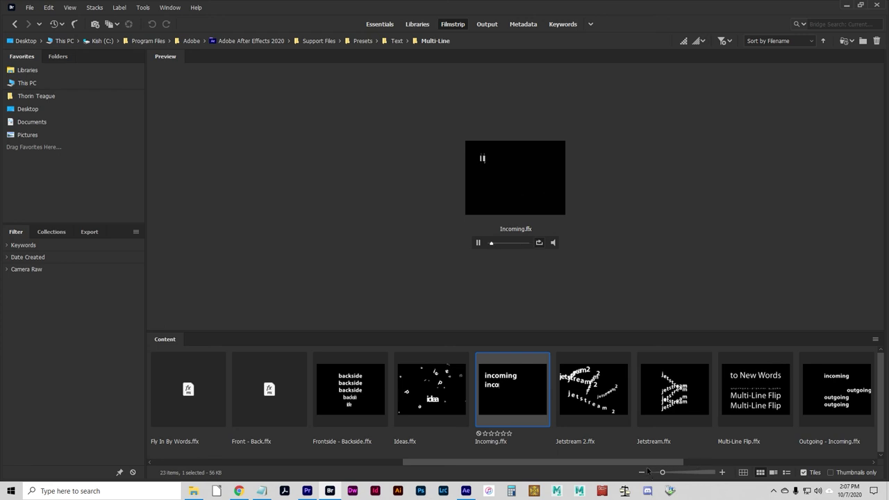
Choose the Data Stream preset and return to After Effects
{"action": "scroll", "coordinate": [553, 466], "scroll_direction": "up", "scroll_amount": 2}
{"action": "scroll", "coordinate": [554, 465], "scroll_direction": "up", "scroll_amount": 5}
{"action": "left_click", "coordinate": [375, 415]}
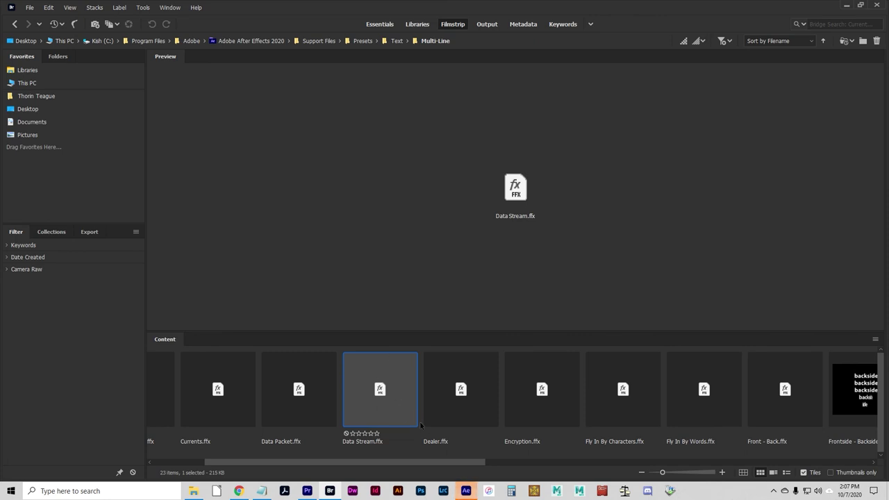
{"action": "left_click", "coordinate": [466, 491]}
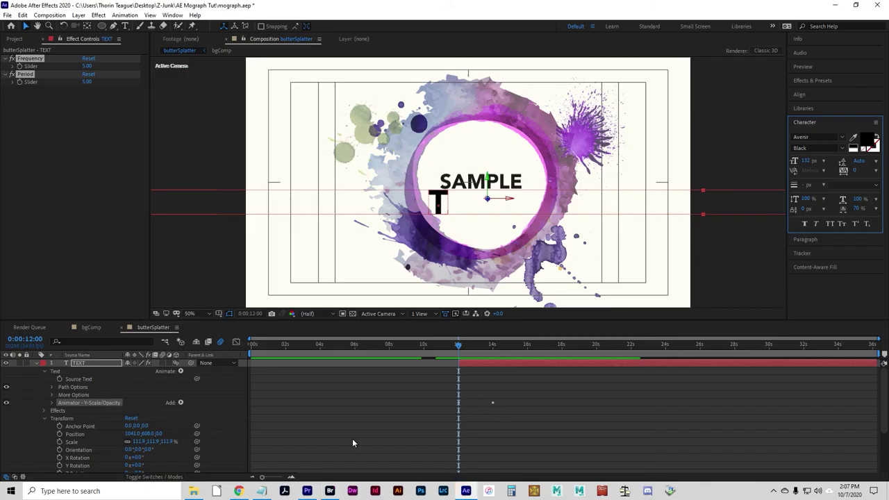
{"action": "left_click", "coordinate": [72, 400]}
{"action": "key", "text": "space"}
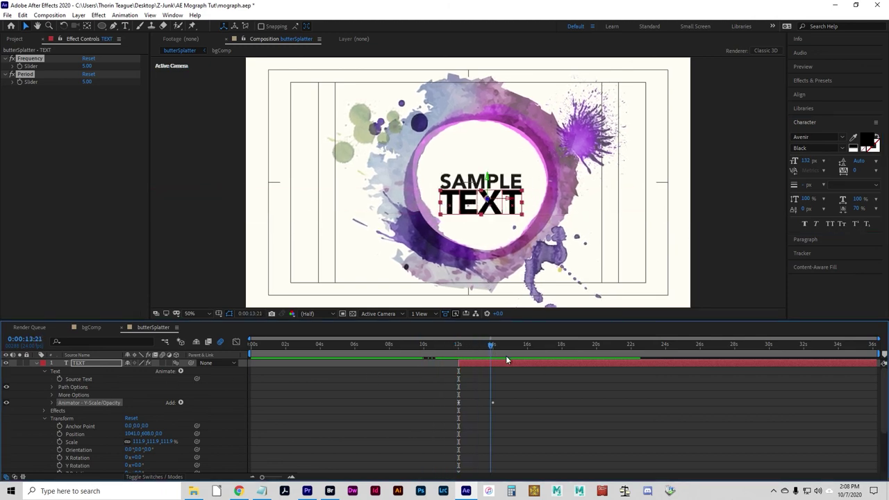
{"action": "left_click_drag", "start_coordinate": [462, 353], "coordinate": [343, 349]}
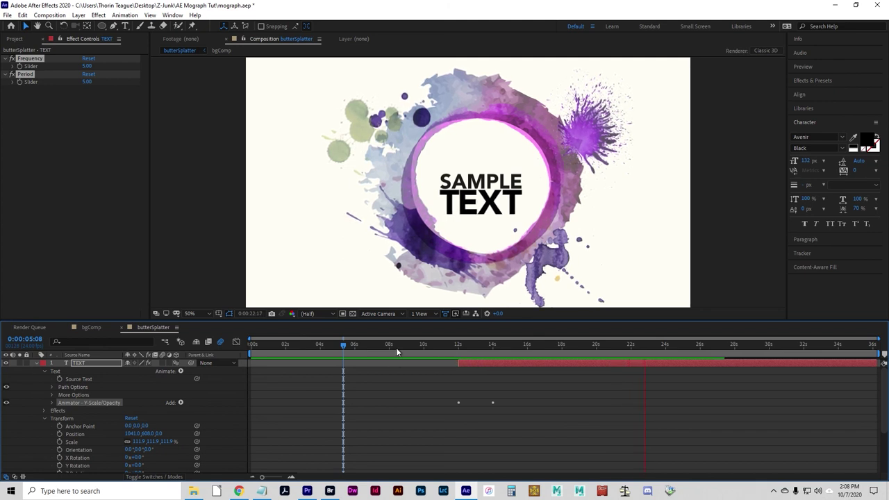
{"action": "key", "text": "space"}
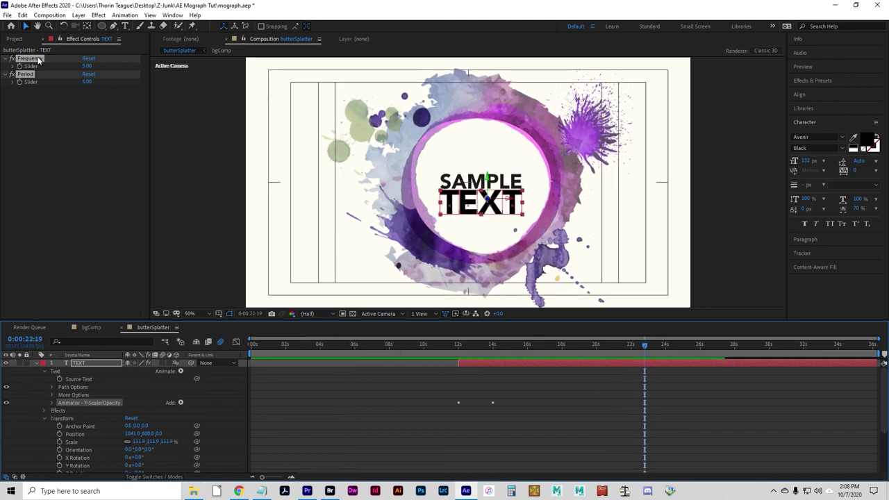
Save the mograph.aep project from the File menu
{"action": "left_click", "coordinate": [7, 15]}
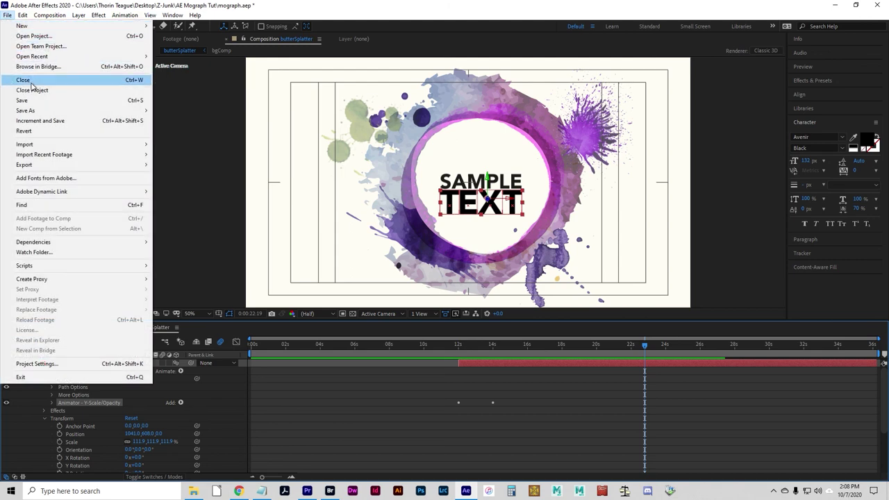
{"action": "left_click", "coordinate": [35, 106]}
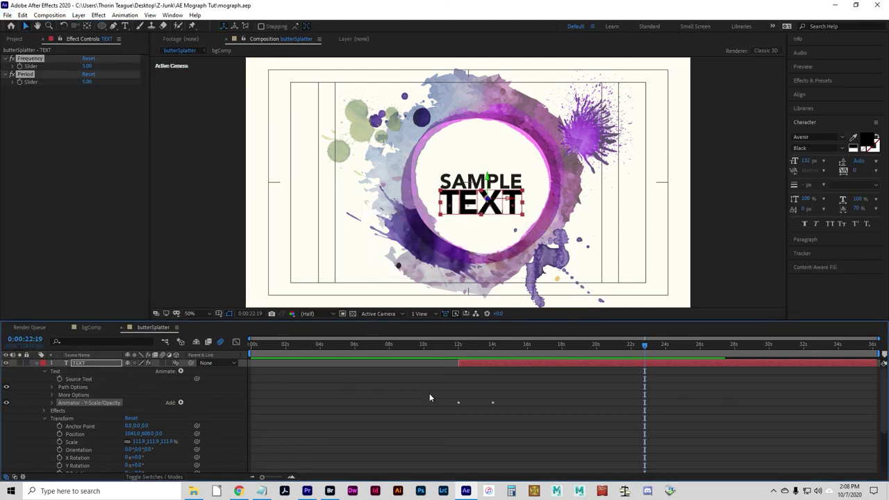